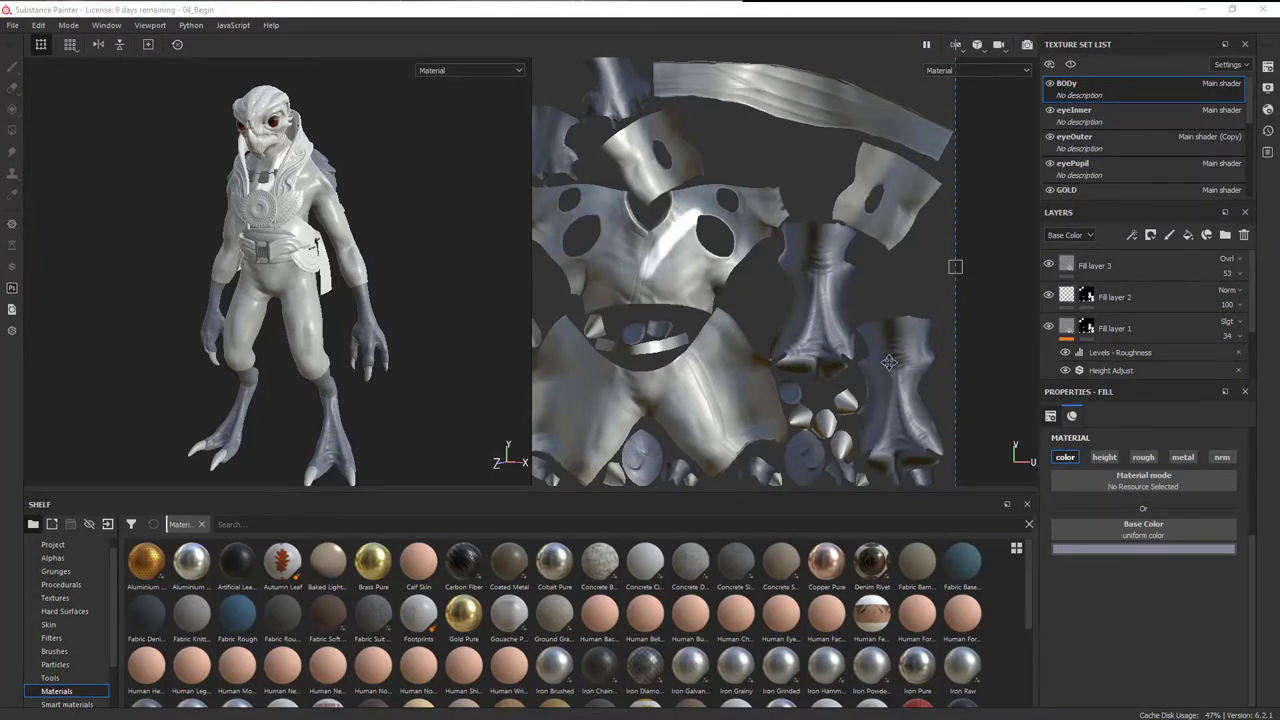
Step: Delete the unused Layer 1 from the layer stack of the BODy texture set
{"action": "scroll", "coordinate": [1190, 325], "scroll_direction": "down", "scroll_amount": 2}
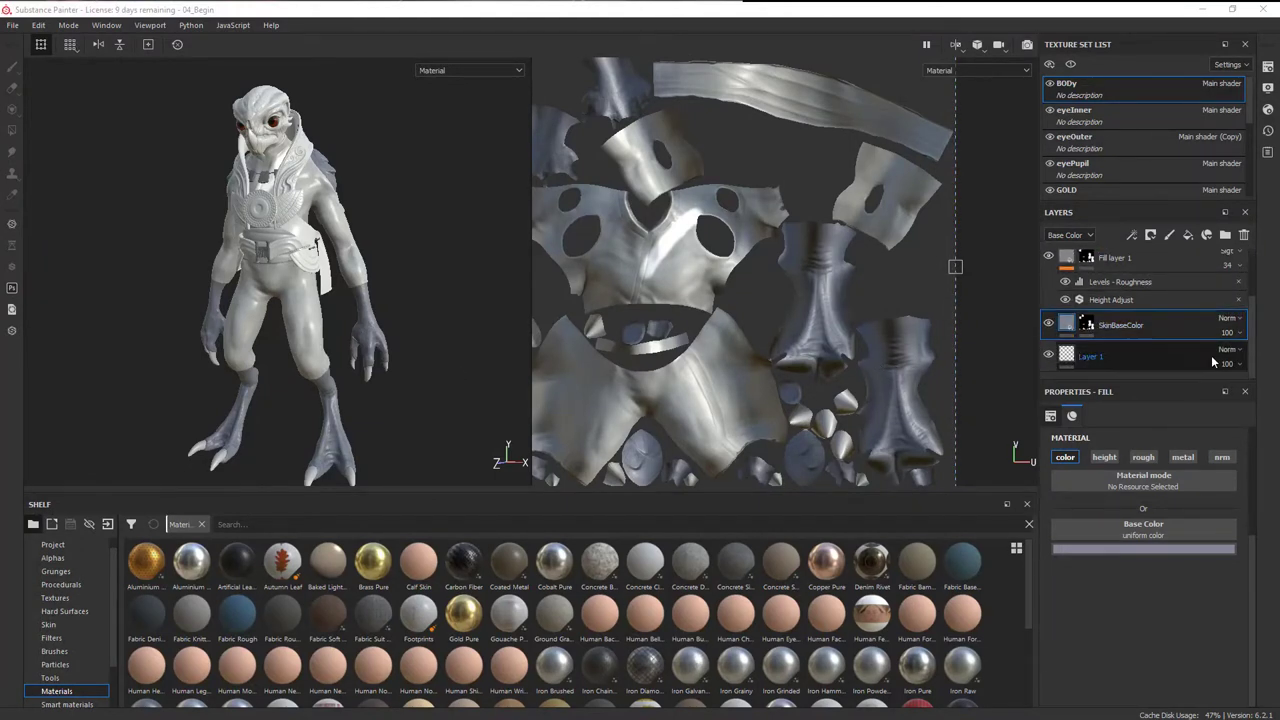
{"action": "left_click", "coordinate": [1202, 361]}
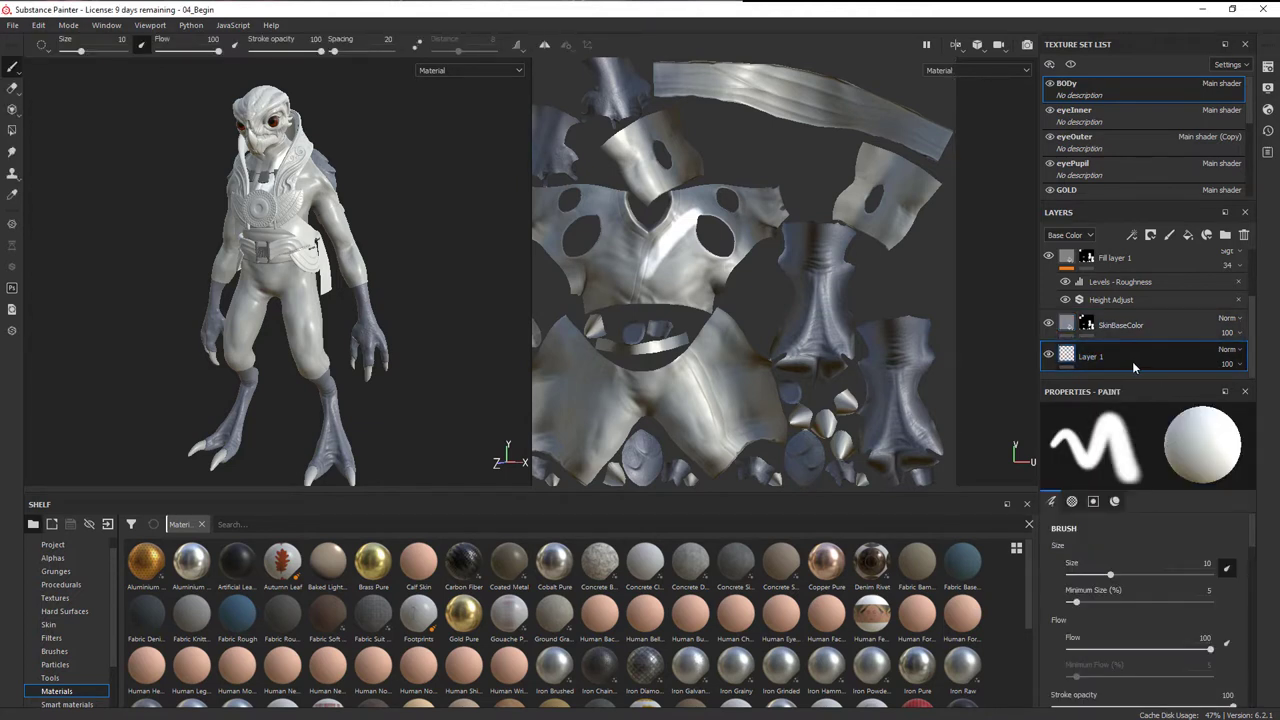
{"action": "left_click", "coordinate": [1245, 236]}
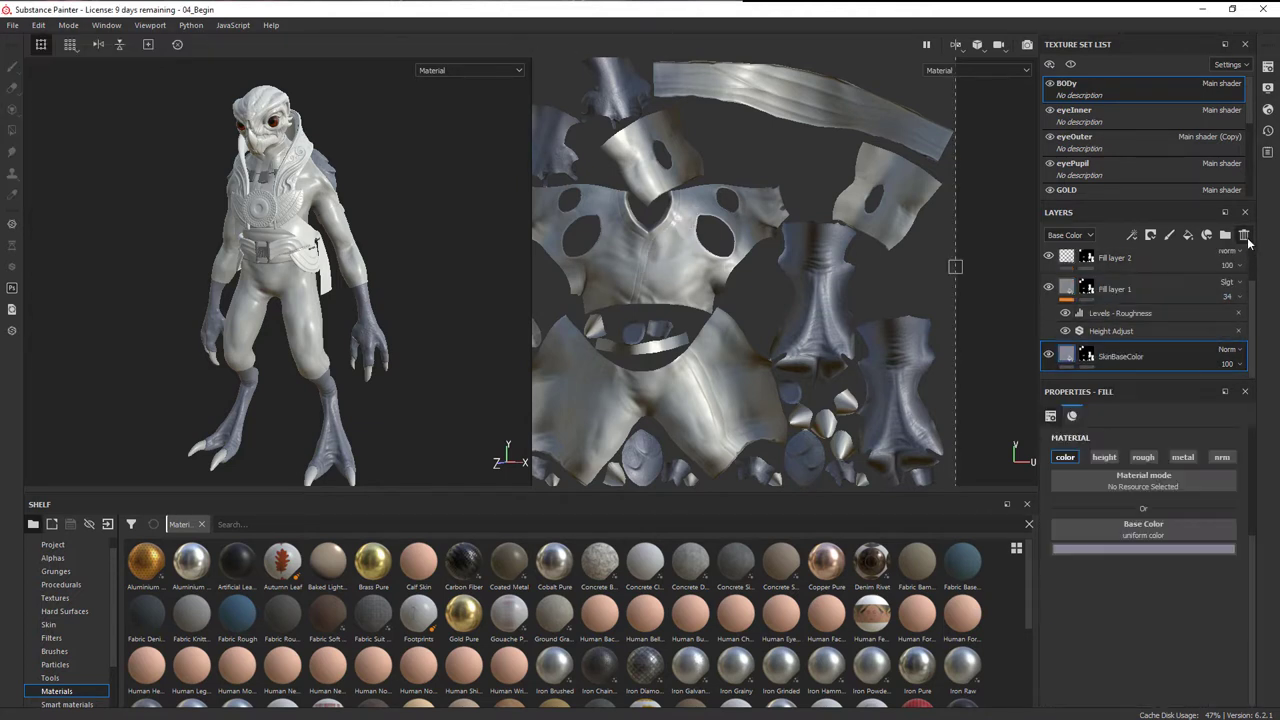
Step: Rename Fill layer 3 to Curve and Fill layer 2 to Scales
{"action": "scroll", "coordinate": [1110, 300], "scroll_direction": "up", "scroll_amount": 1}
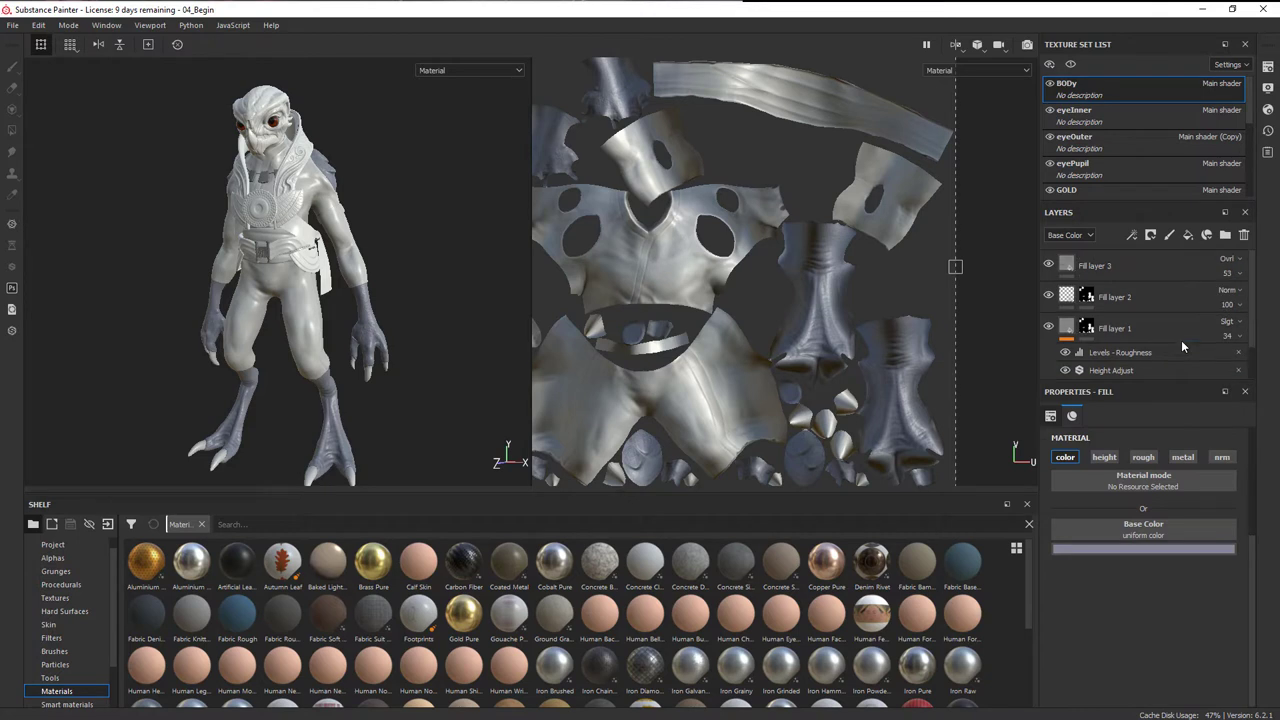
{"action": "double_click", "coordinate": [1095, 268]}
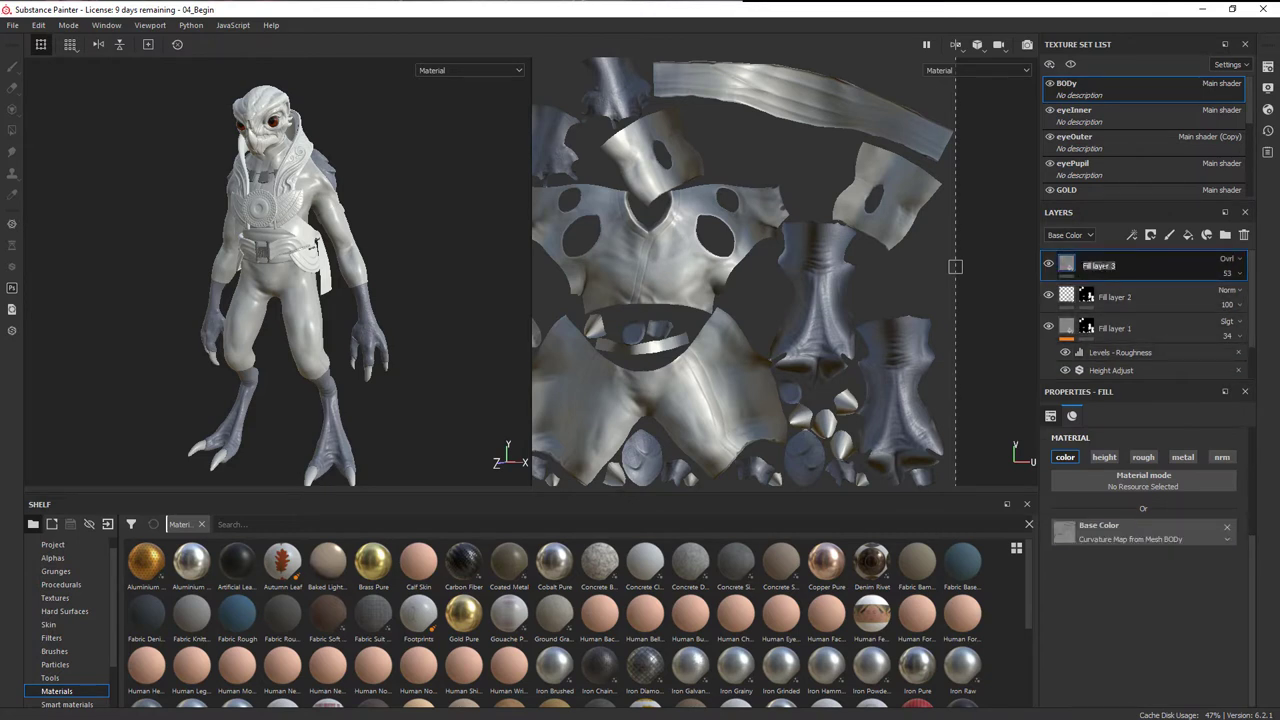
{"action": "type", "text": "Curve"}
{"action": "key", "text": "Return"}
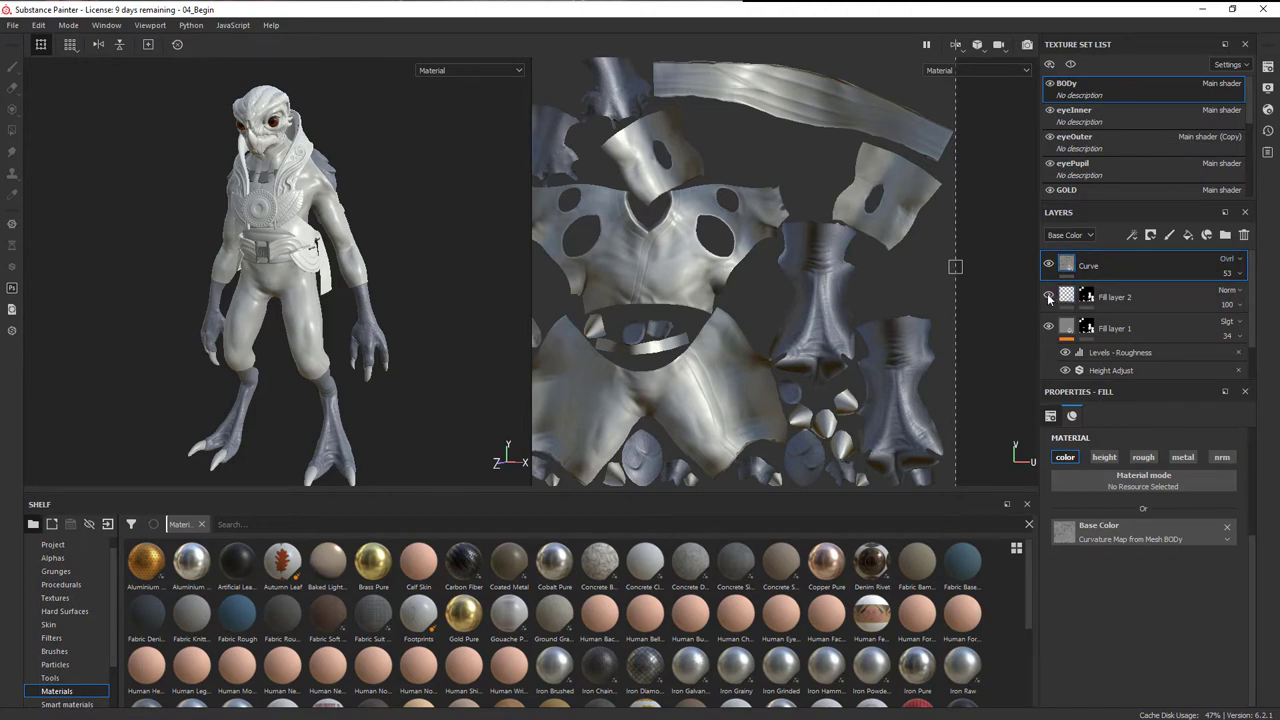
{"action": "double_click", "coordinate": [1130, 297]}
{"action": "type", "text": "Scales"}
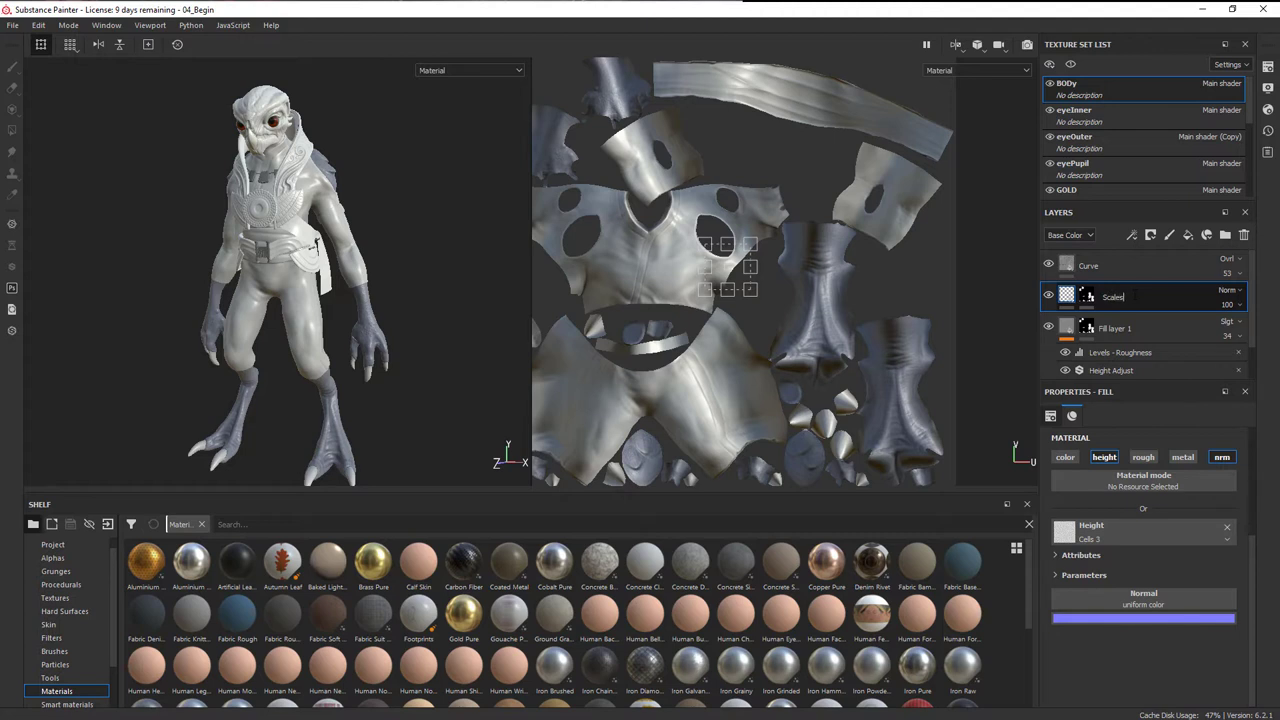
{"action": "key", "text": "Return"}
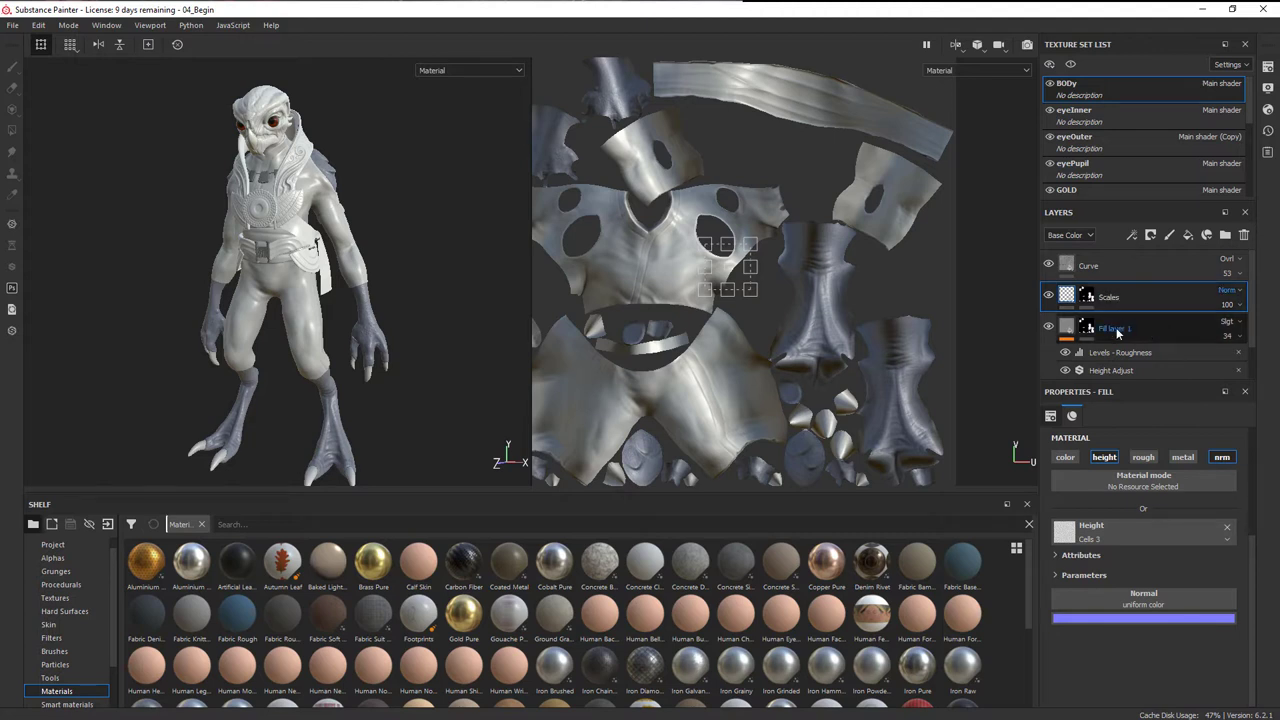
Step: Rename Fill layer 1 to Bump
{"action": "double_click", "coordinate": [1120, 331]}
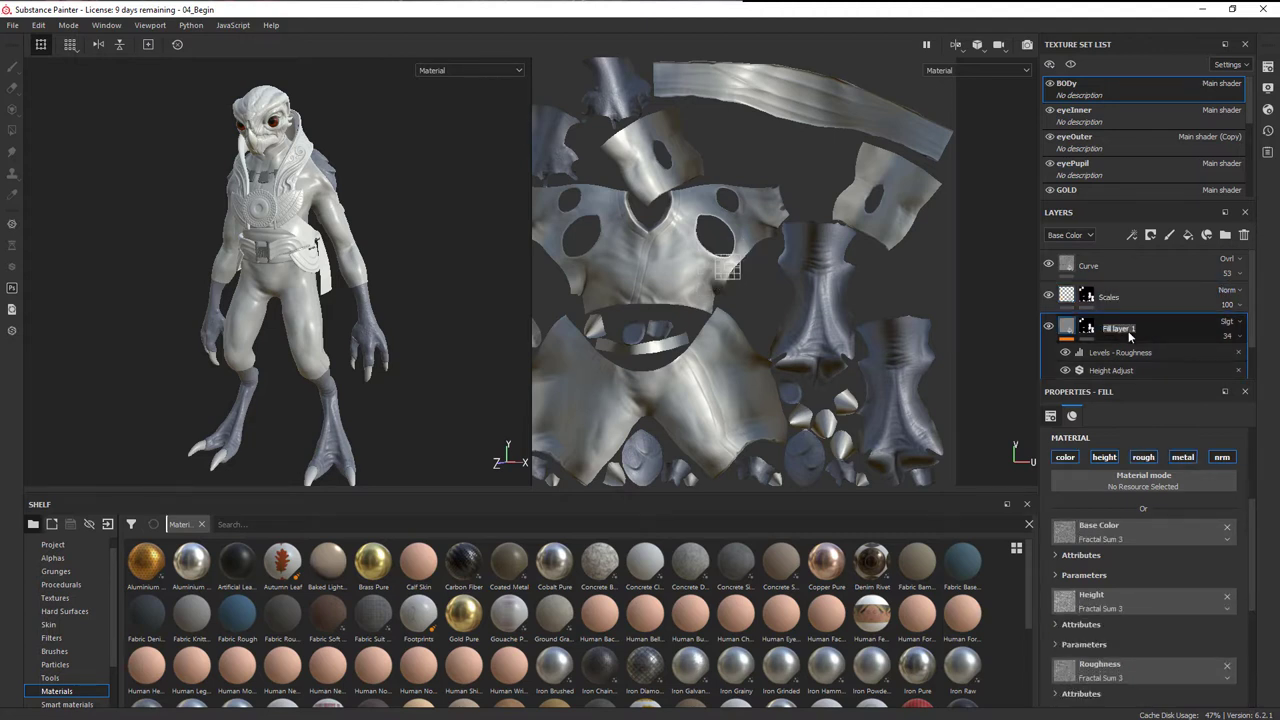
{"action": "type", "text": "Bump"}
{"action": "key", "text": "Return"}
Step: Group the Curve, Scales, Bump and SkinBaseColor layers into one folder
{"action": "scroll", "coordinate": [1129, 331], "scroll_direction": "down", "scroll_amount": 1}
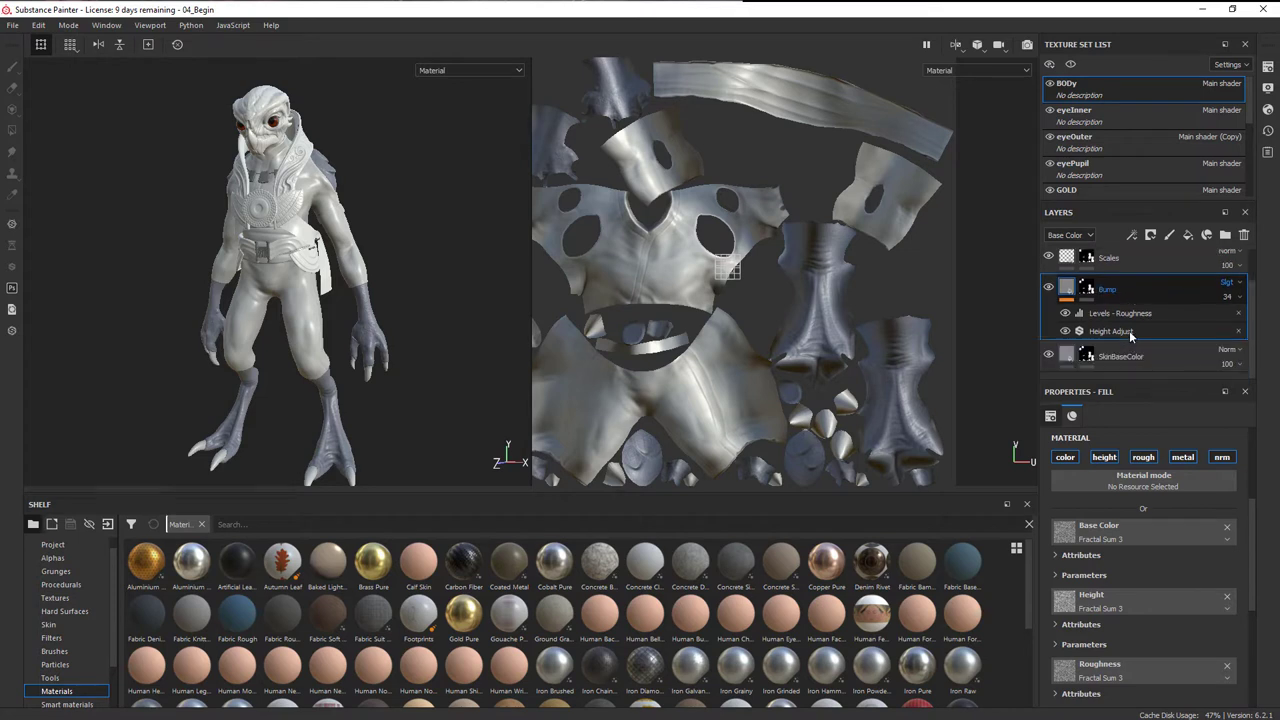
{"action": "scroll", "coordinate": [1200, 328], "scroll_direction": "up", "scroll_amount": 1}
{"action": "scroll", "coordinate": [1150, 278], "scroll_direction": "down", "scroll_amount": 1}
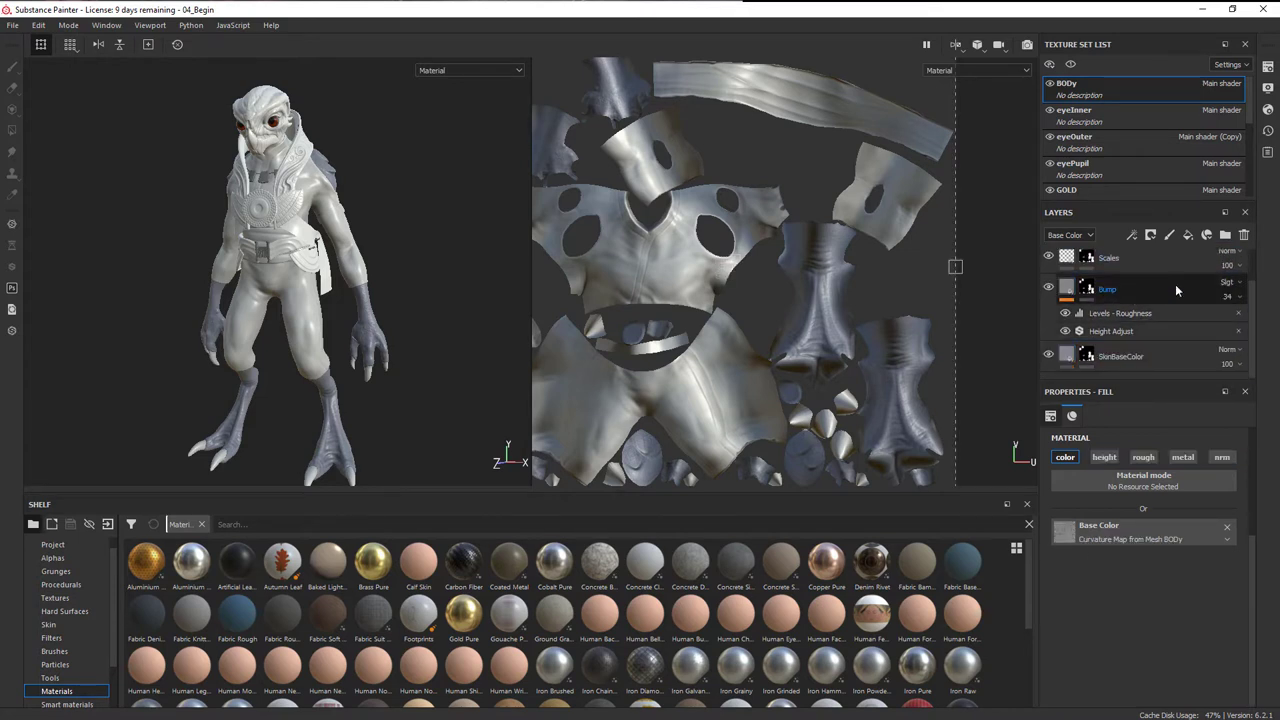
{"action": "left_click", "coordinate": [1163, 356]}
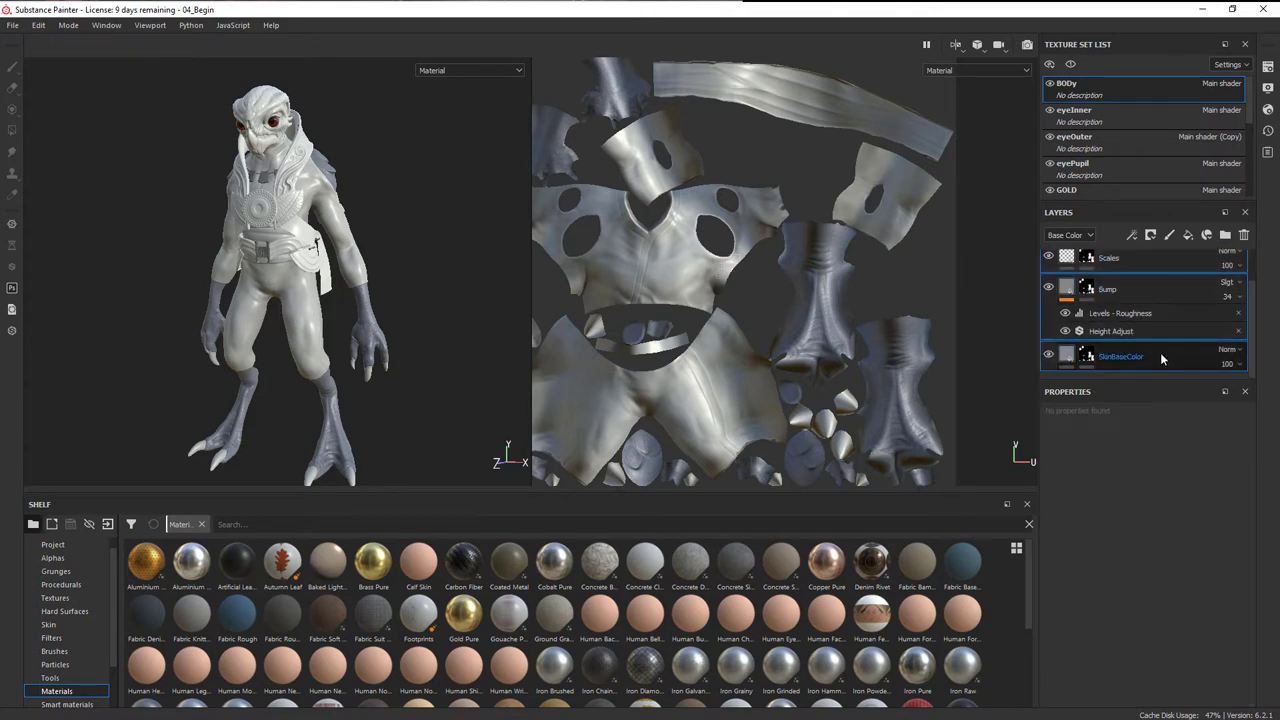
{"action": "right_click", "coordinate": [1161, 355]}
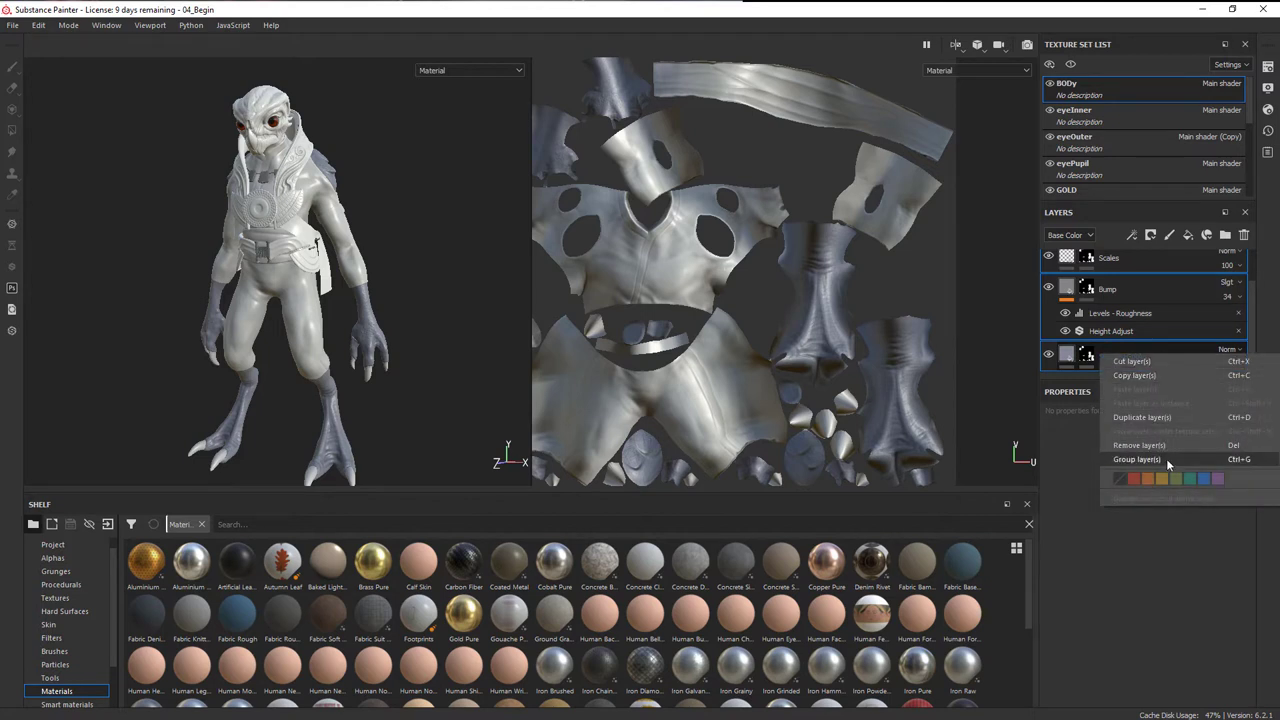
{"action": "left_click", "coordinate": [1229, 460]}
{"action": "left_click_drag", "start_coordinate": [1165, 355], "coordinate": [1145, 287]}
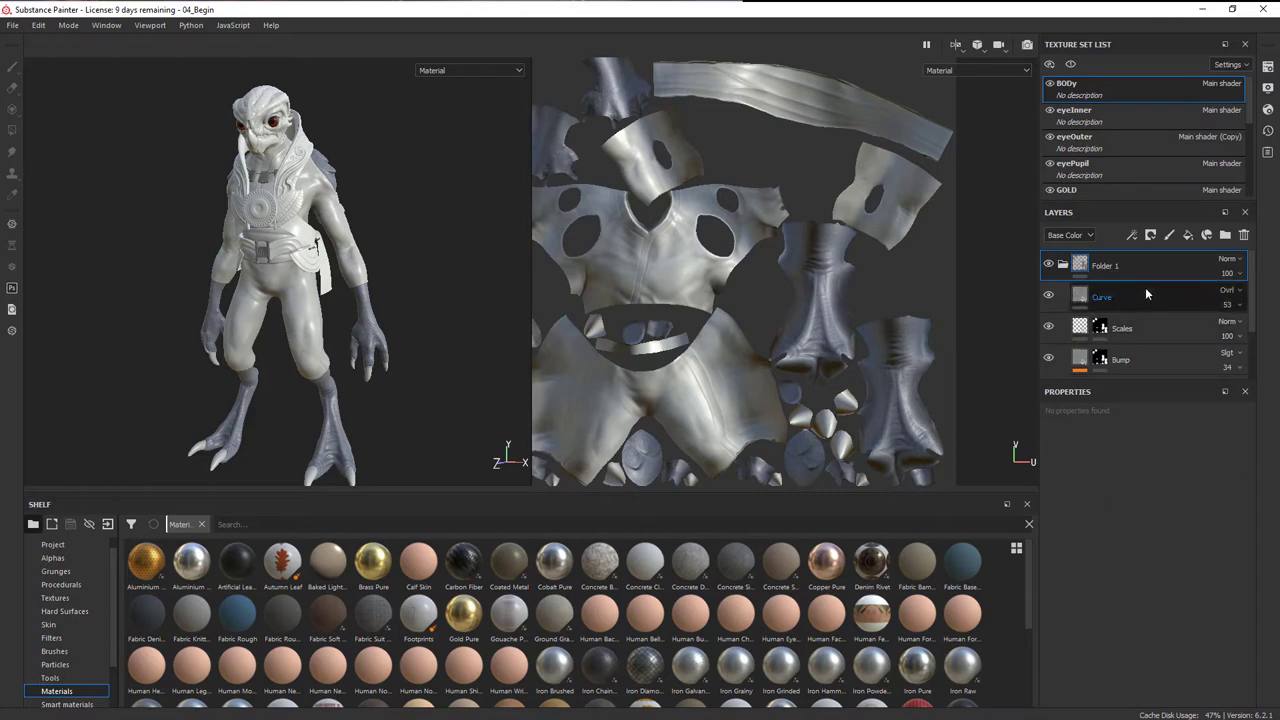
Step: Collapse the new layer folder and rename it SkinBase
{"action": "left_click", "coordinate": [1062, 265]}
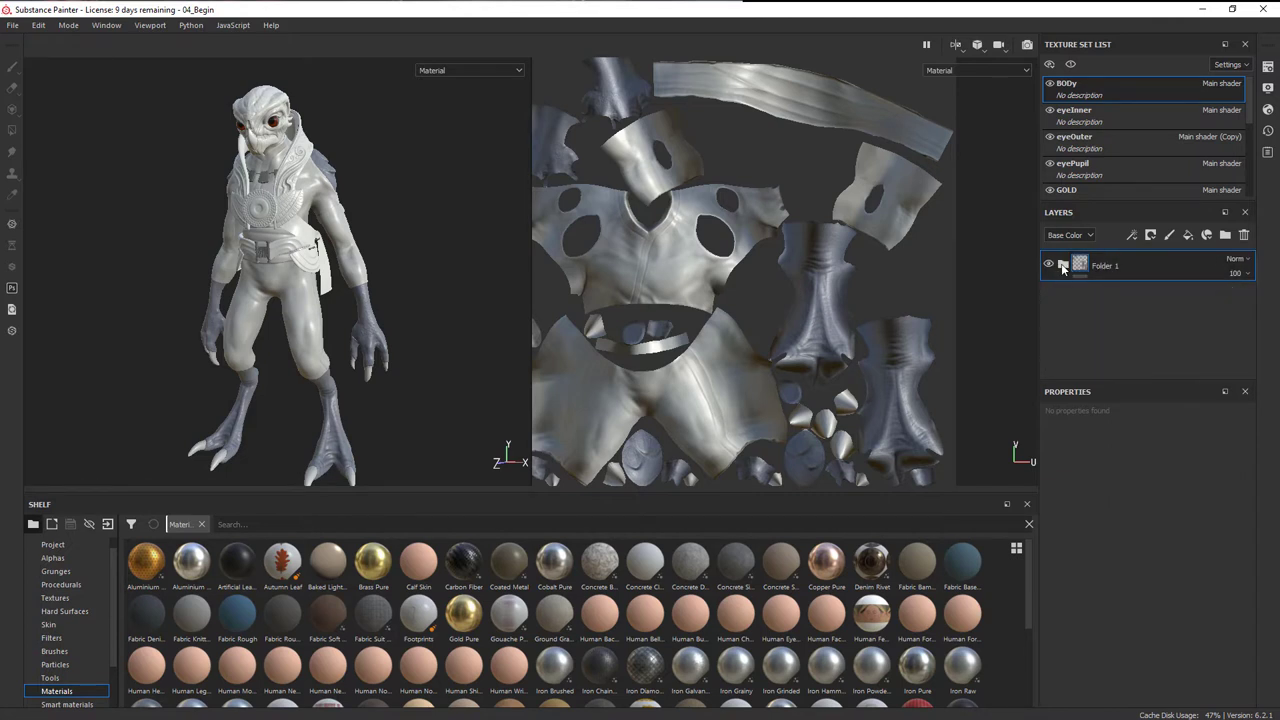
{"action": "double_click", "coordinate": [1112, 267]}
{"action": "key", "text": "BackSpace"}
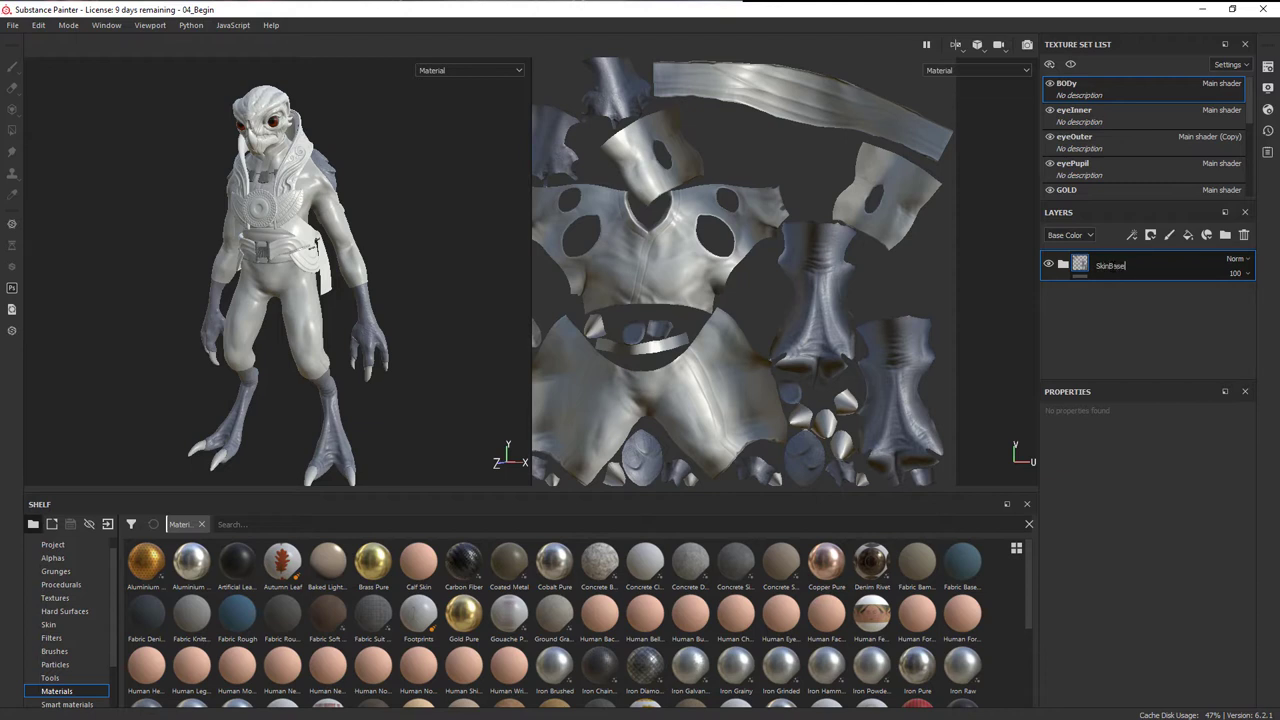
{"action": "key", "text": "Return"}
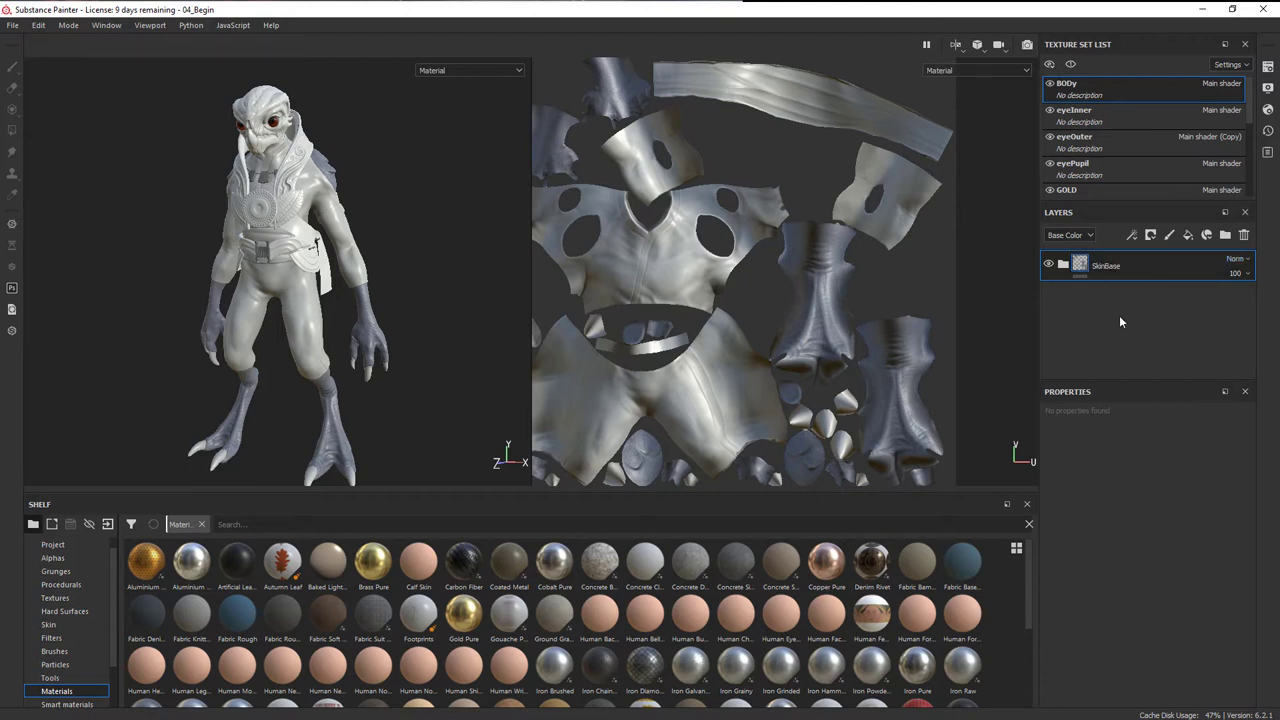
Step: Add the Bone Stylized smart material above the SkinBase folder and keep its name
{"action": "right_click_drag", "start_coordinate": [425, 242], "coordinate": [528, 262], "text": "alt"}
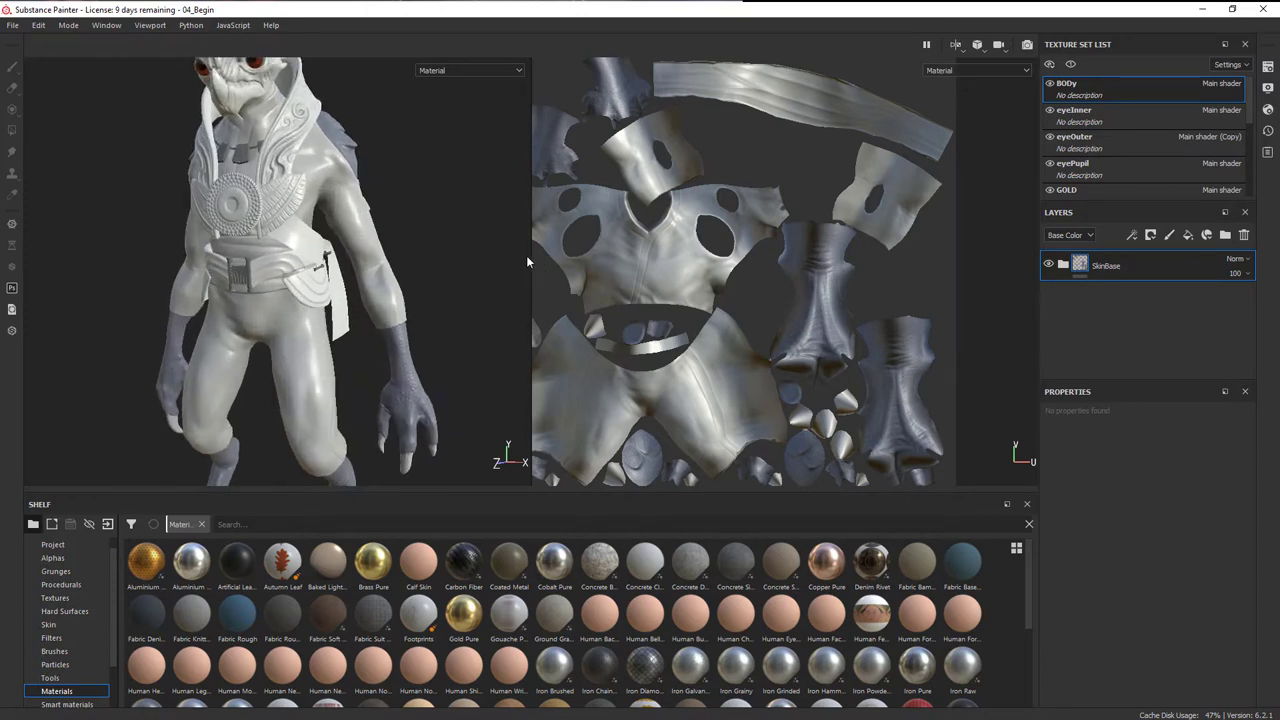
{"action": "middle_click_drag", "start_coordinate": [315, 176], "coordinate": [308, 345], "text": "alt"}
{"action": "right_click_drag", "start_coordinate": [308, 345], "coordinate": [680, 415], "text": "alt"}
{"action": "left_click_drag", "start_coordinate": [460, 312], "coordinate": [360, 304], "text": "alt"}
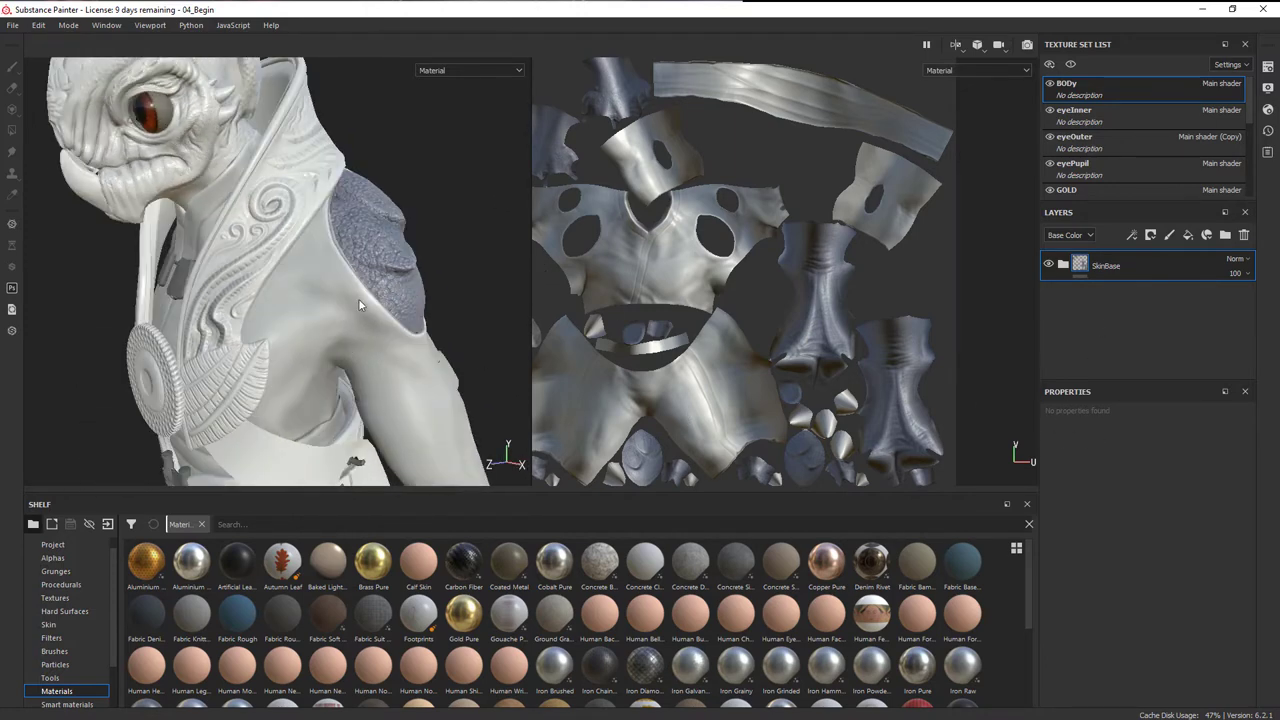
{"action": "scroll", "coordinate": [358, 298], "scroll_direction": "up", "scroll_amount": 3}
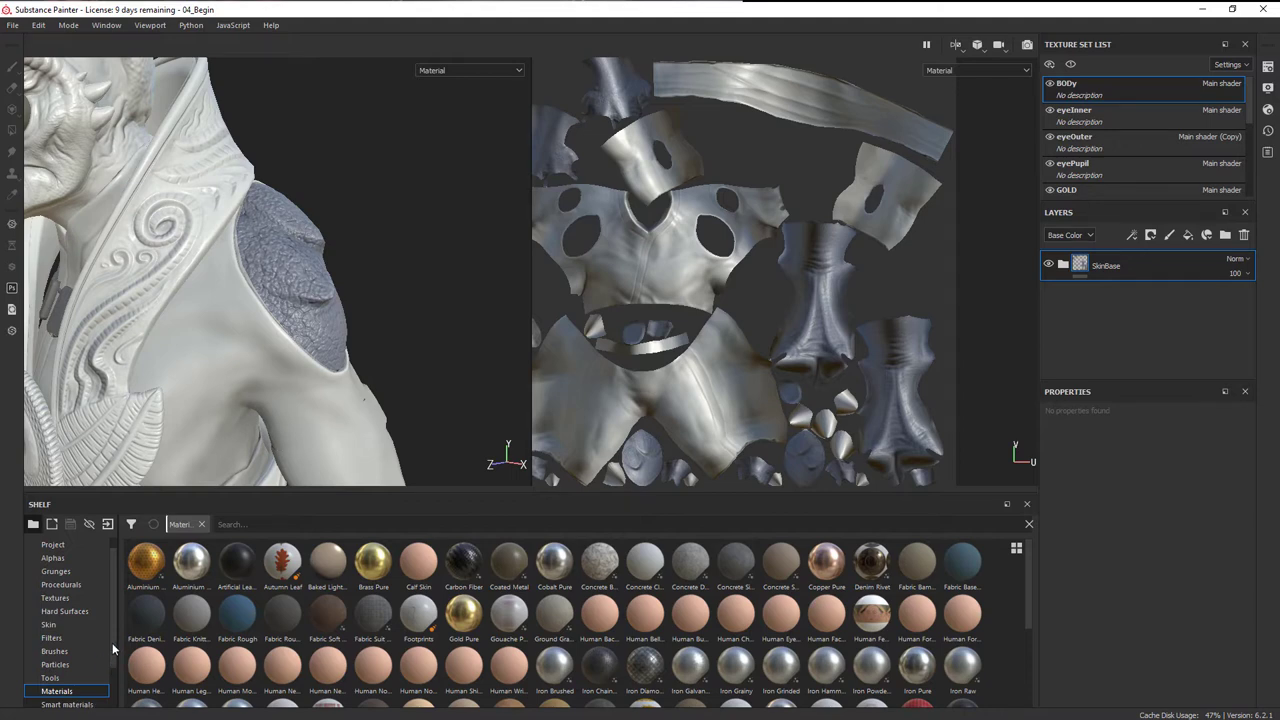
{"action": "scroll", "coordinate": [106, 662], "scroll_direction": "down", "scroll_amount": 2}
{"action": "left_click", "coordinate": [67, 651]}
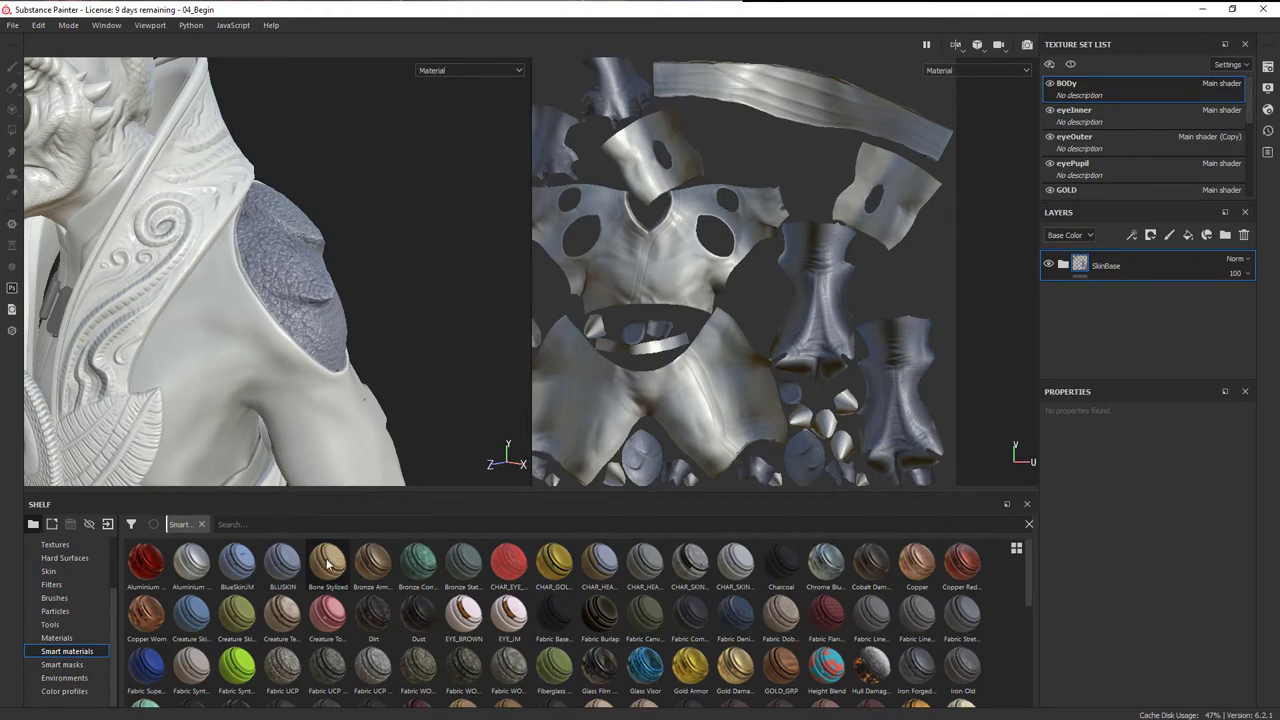
{"action": "left_click_drag", "start_coordinate": [328, 566], "coordinate": [1166, 258]}
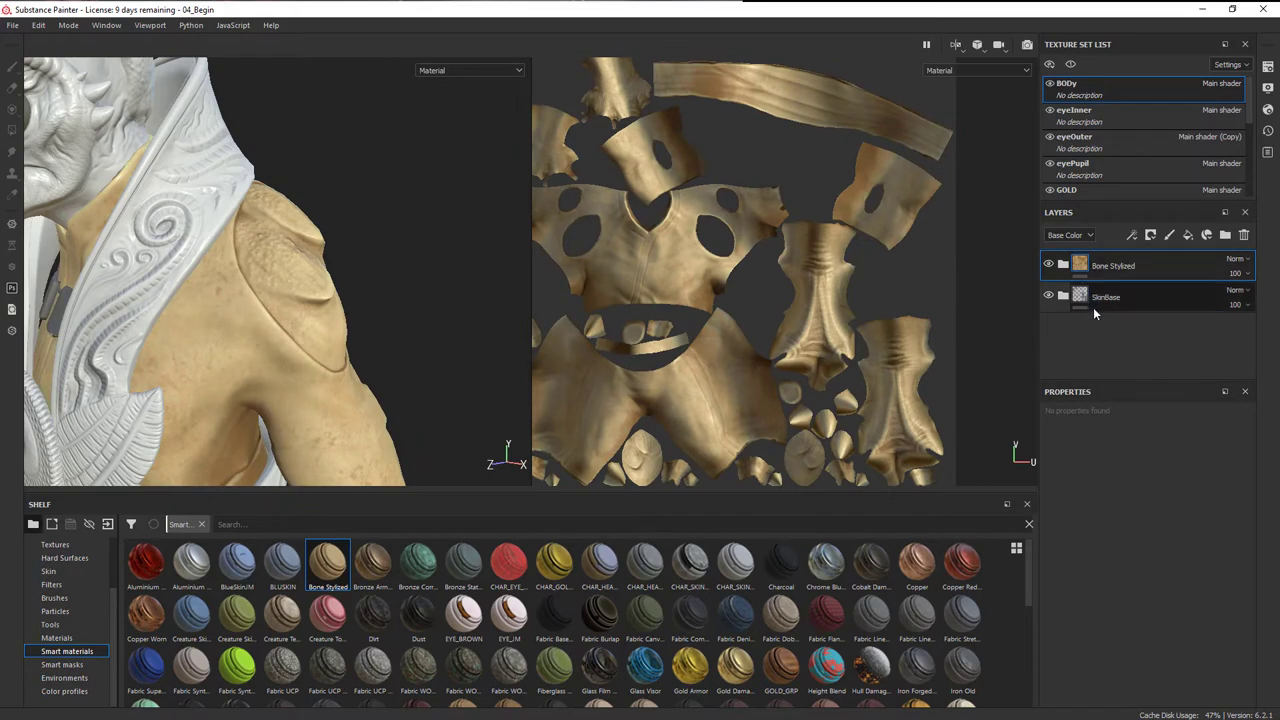
{"action": "double_click", "coordinate": [1115, 266]}
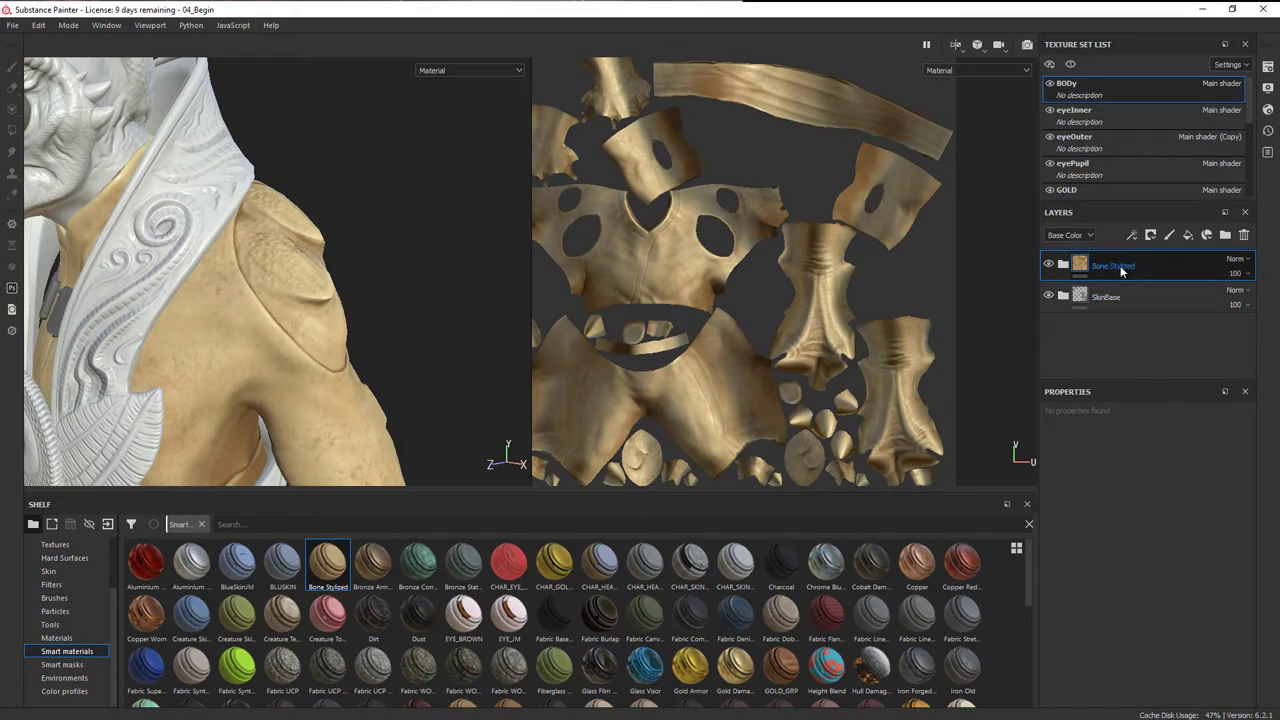
{"action": "key", "text": "Return"}
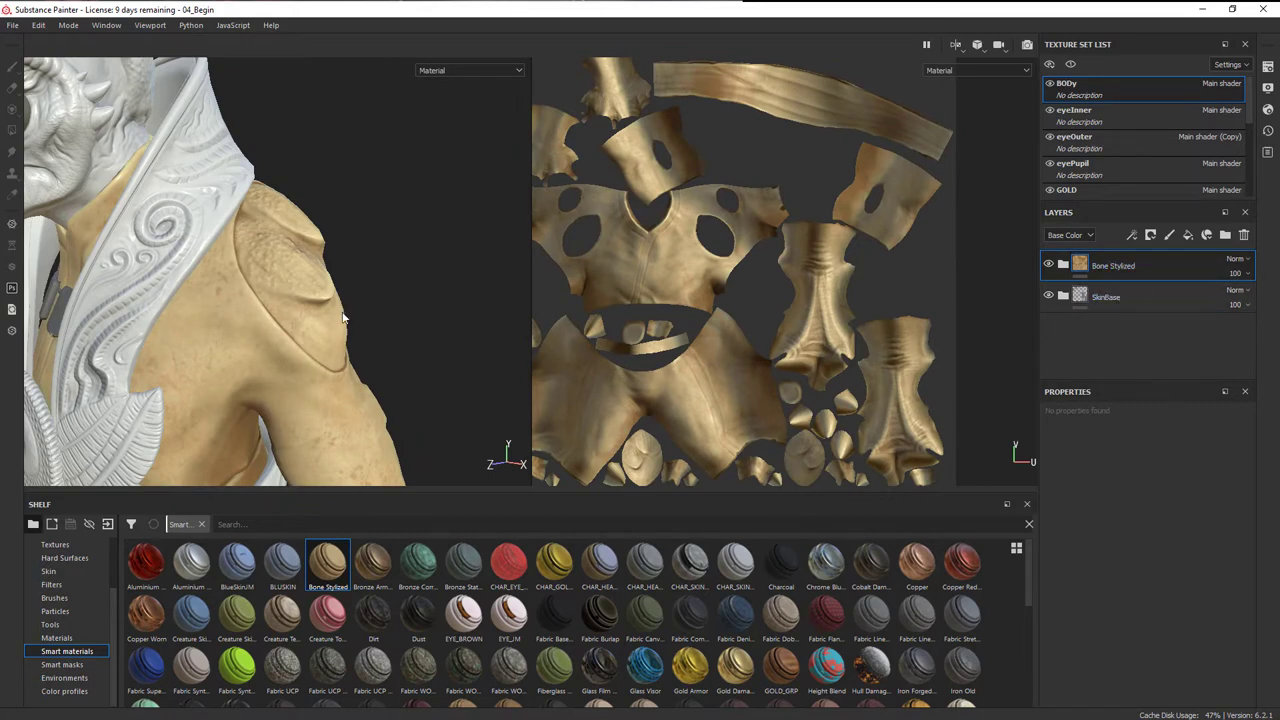
Step: Check the bone material on the torso and arm, and add a black mask to the Bone Stylized folder
{"action": "left_click_drag", "start_coordinate": [345, 318], "coordinate": [300, 296], "text": "alt"}
{"action": "right_click_drag", "start_coordinate": [300, 296], "coordinate": [397, 252], "text": "alt"}
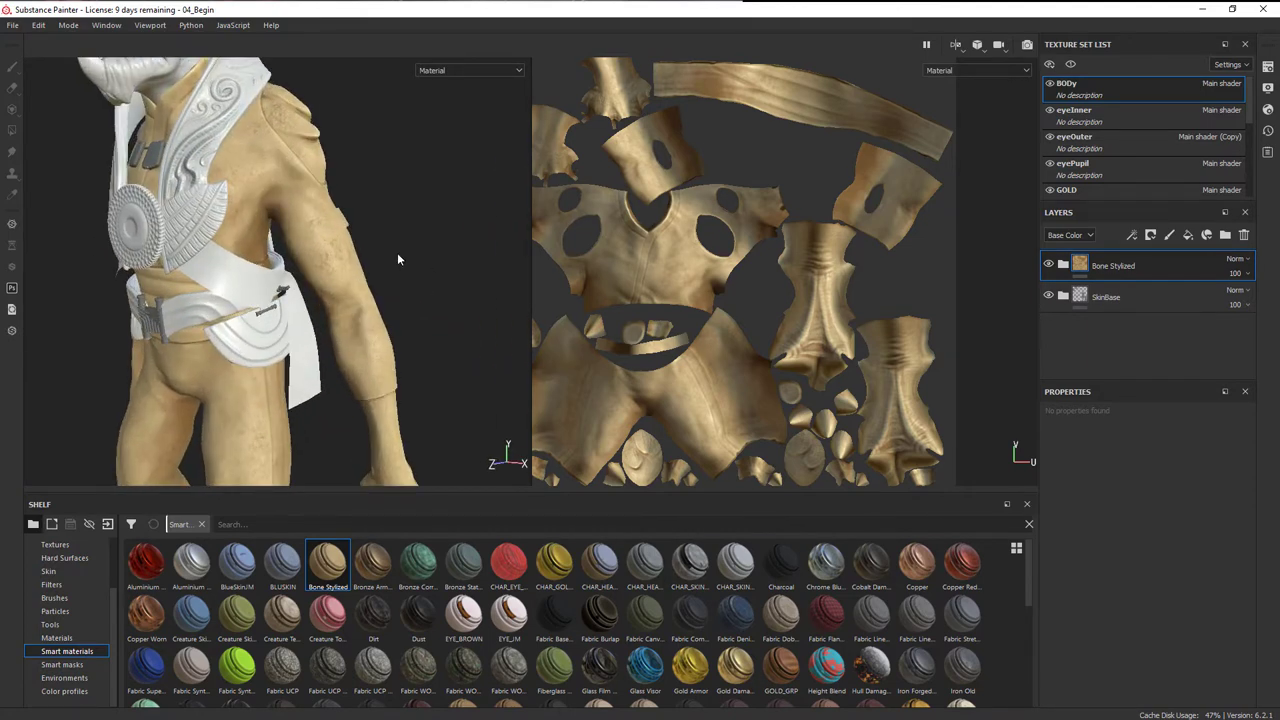
{"action": "middle_click_drag", "start_coordinate": [397, 252], "coordinate": [429, 367], "text": "alt"}
{"action": "right_click_drag", "start_coordinate": [429, 367], "coordinate": [424, 334], "text": "alt"}
{"action": "left_click_drag", "start_coordinate": [424, 334], "coordinate": [328, 322], "text": "alt"}
{"action": "middle_click_drag", "start_coordinate": [328, 322], "coordinate": [336, 273], "text": "alt"}
{"action": "right_click_drag", "start_coordinate": [336, 273], "coordinate": [371, 252], "text": "alt"}
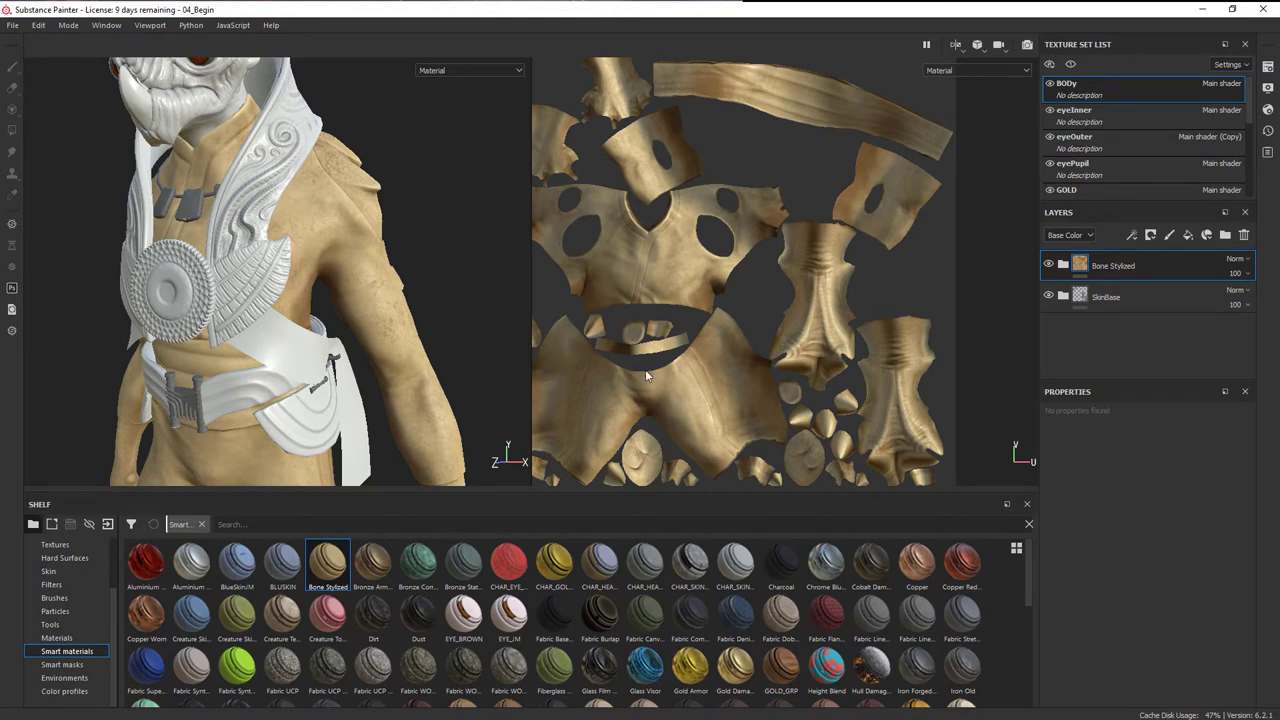
{"action": "left_click", "coordinate": [1151, 236]}
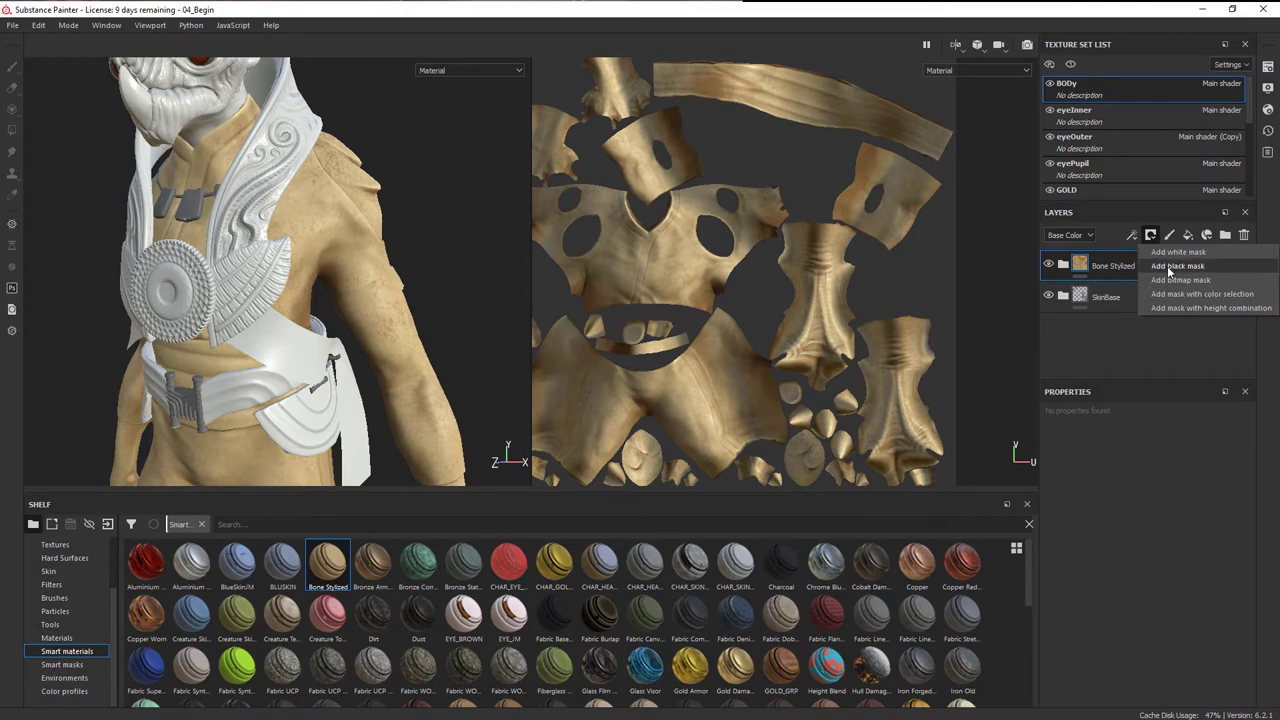
{"action": "left_click", "coordinate": [1167, 266]}
Step: Reveal the bone material on the shell plate behind the shoulder by filling its UV chunk in the Bone Stylized mask
{"action": "key", "text": "f"}
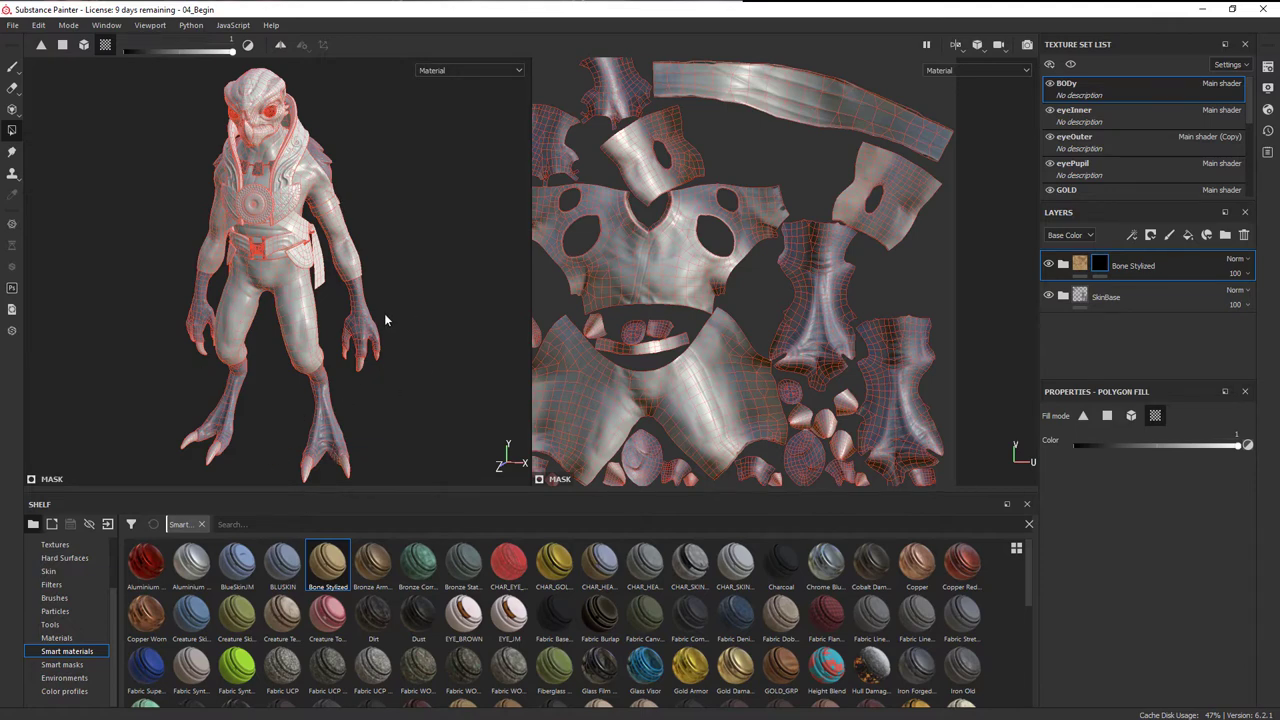
{"action": "left_click_drag", "start_coordinate": [391, 380], "coordinate": [352, 362], "text": "alt"}
{"action": "right_click_drag", "start_coordinate": [400, 370], "coordinate": [508, 385], "text": "alt"}
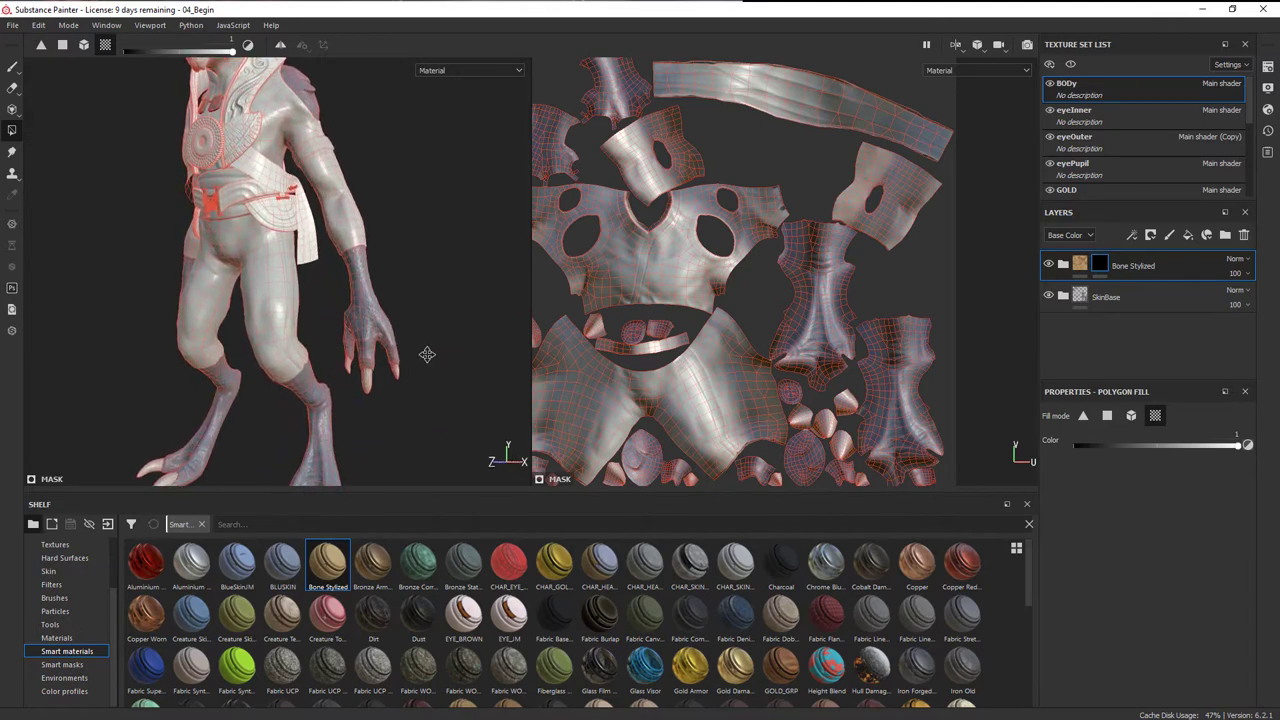
{"action": "middle_click_drag", "start_coordinate": [427, 356], "coordinate": [420, 279], "text": "alt"}
{"action": "right_click_drag", "start_coordinate": [338, 333], "coordinate": [590, 358], "text": "alt"}
{"action": "left_click_drag", "start_coordinate": [430, 348], "coordinate": [414, 309], "text": "alt"}
{"action": "right_click_drag", "start_coordinate": [414, 309], "coordinate": [716, 382], "text": "alt"}
{"action": "scroll", "coordinate": [378, 338], "scroll_direction": "down", "scroll_amount": 8}
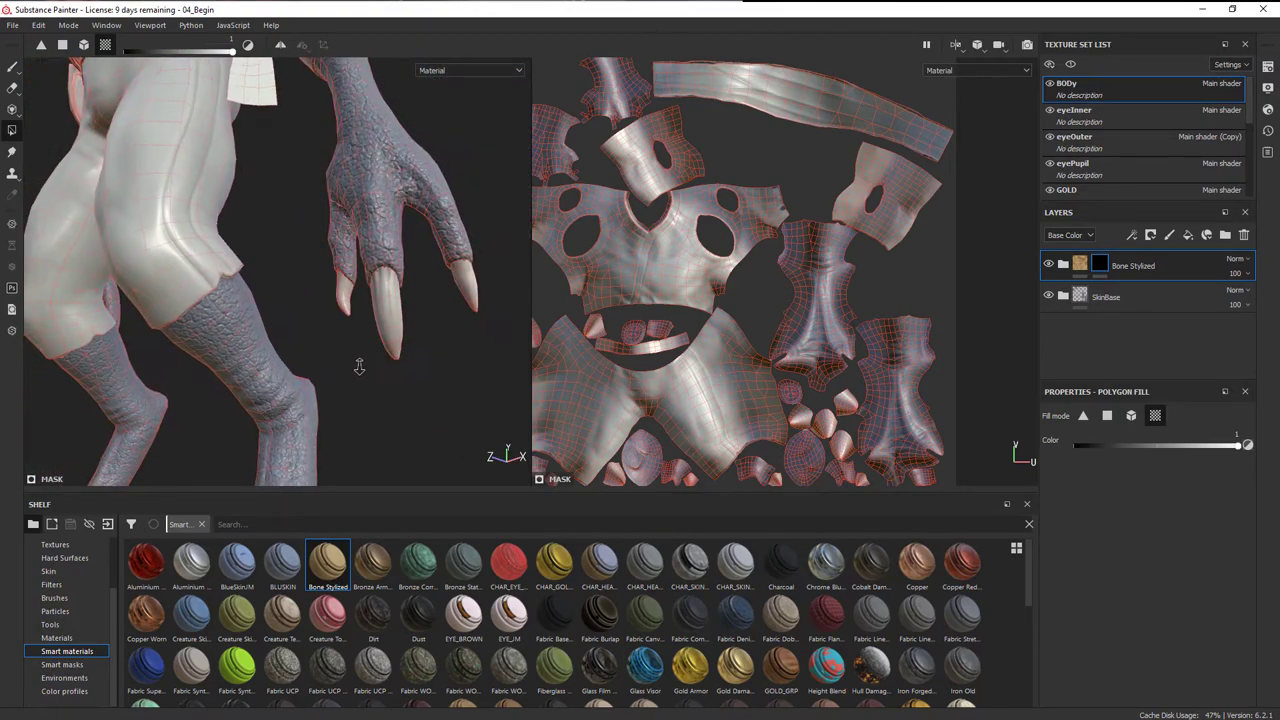
{"action": "scroll", "coordinate": [138, 277], "scroll_direction": "down", "scroll_amount": 6}
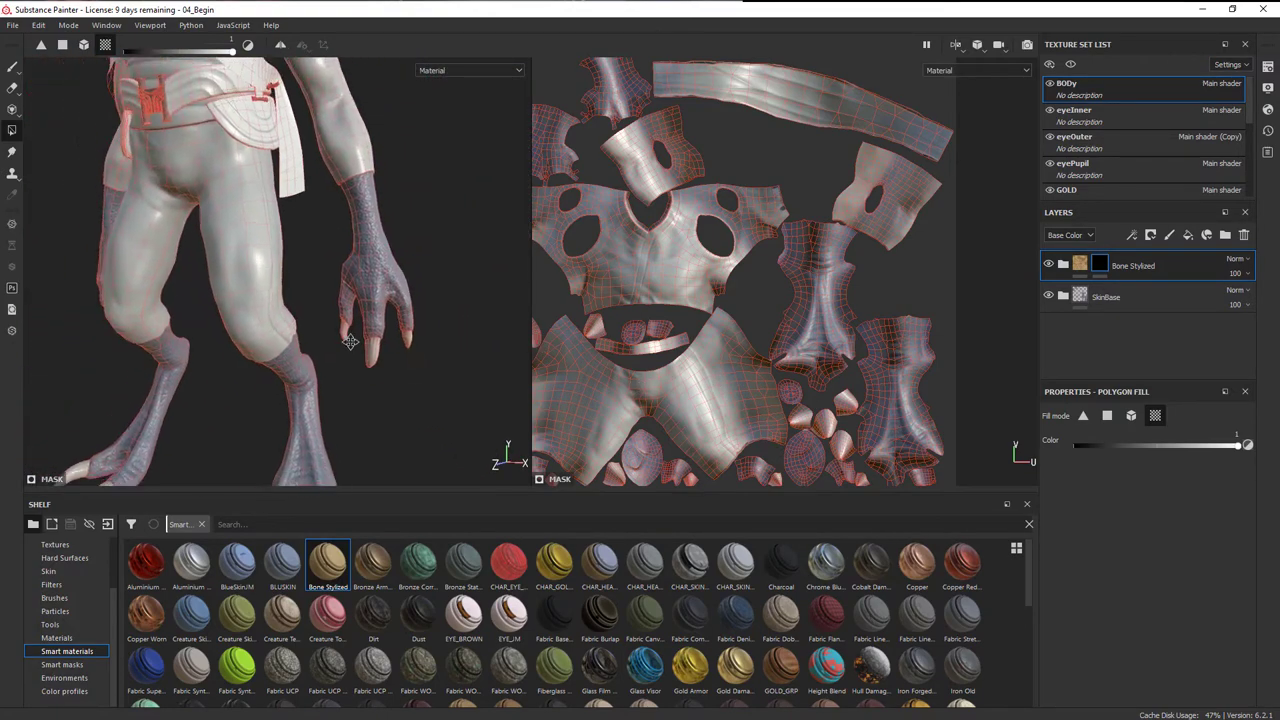
{"action": "middle_click_drag", "start_coordinate": [366, 263], "coordinate": [378, 346], "text": "alt"}
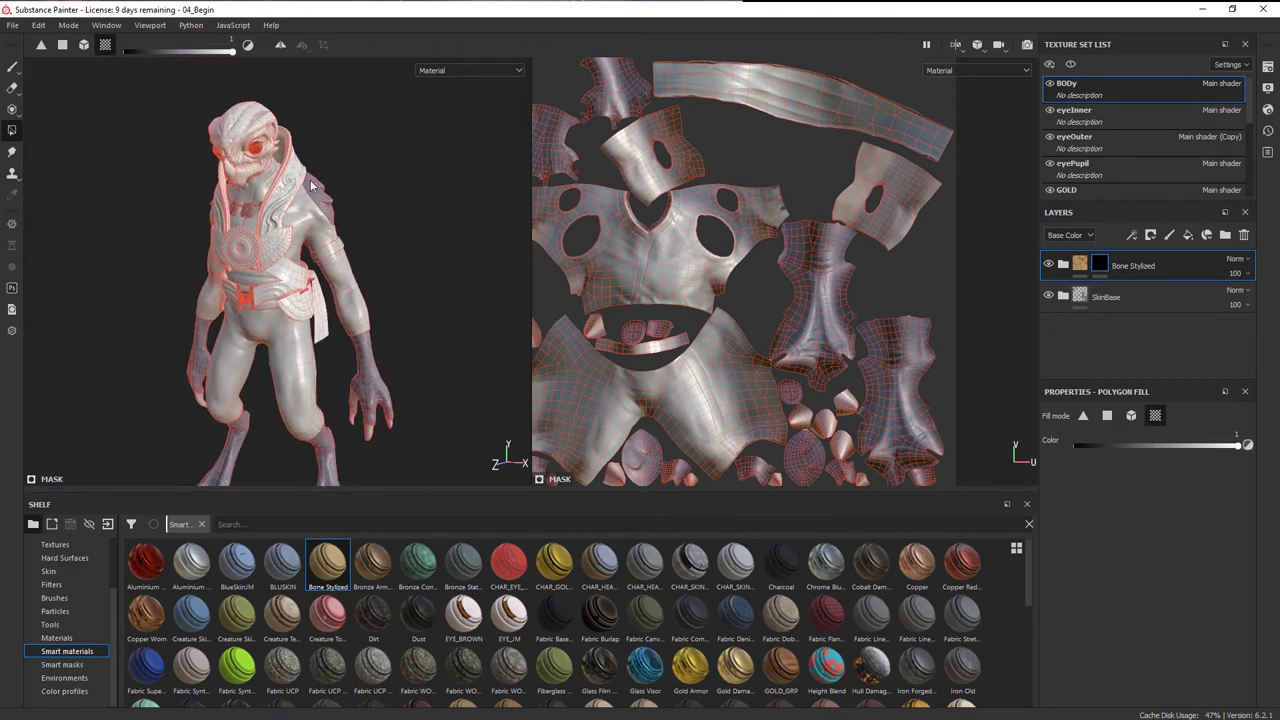
{"action": "middle_click_drag", "start_coordinate": [375, 269], "coordinate": [378, 215], "text": "alt"}
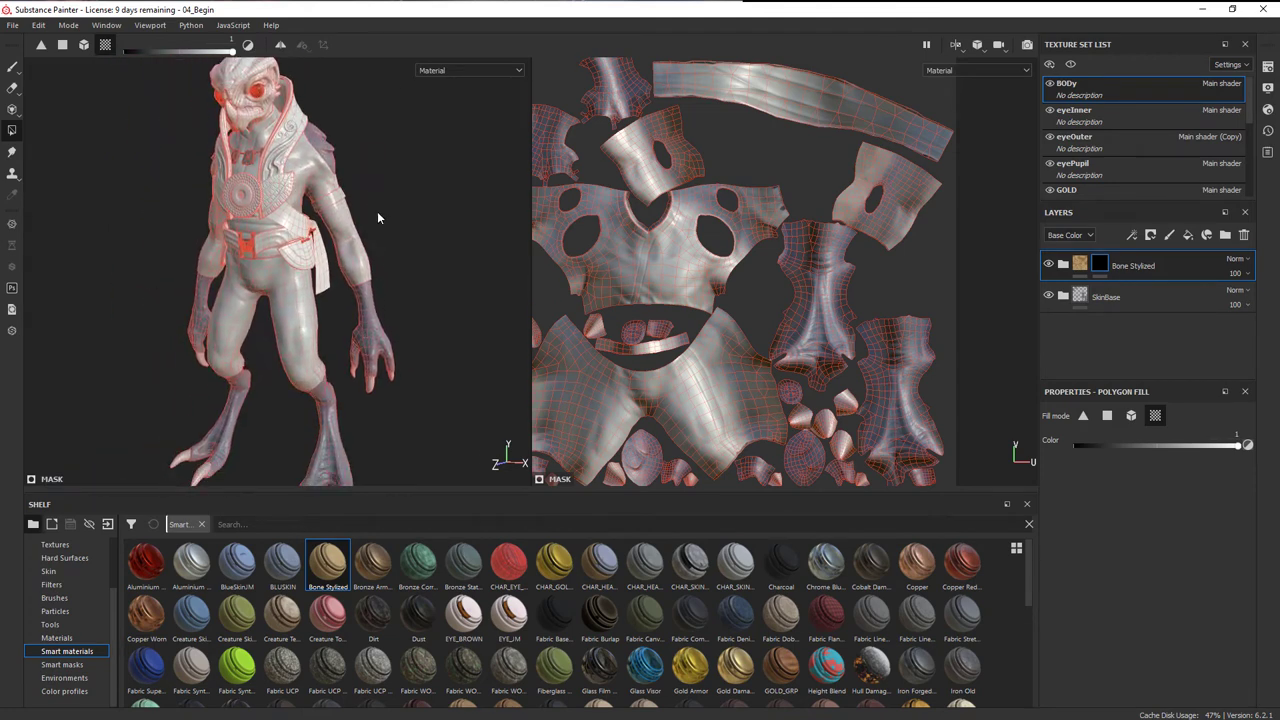
{"action": "left_click_drag", "start_coordinate": [412, 260], "coordinate": [390, 274], "text": "alt"}
{"action": "middle_click_drag", "start_coordinate": [352, 170], "coordinate": [349, 217], "text": "alt"}
{"action": "left_click", "coordinate": [326, 203]}
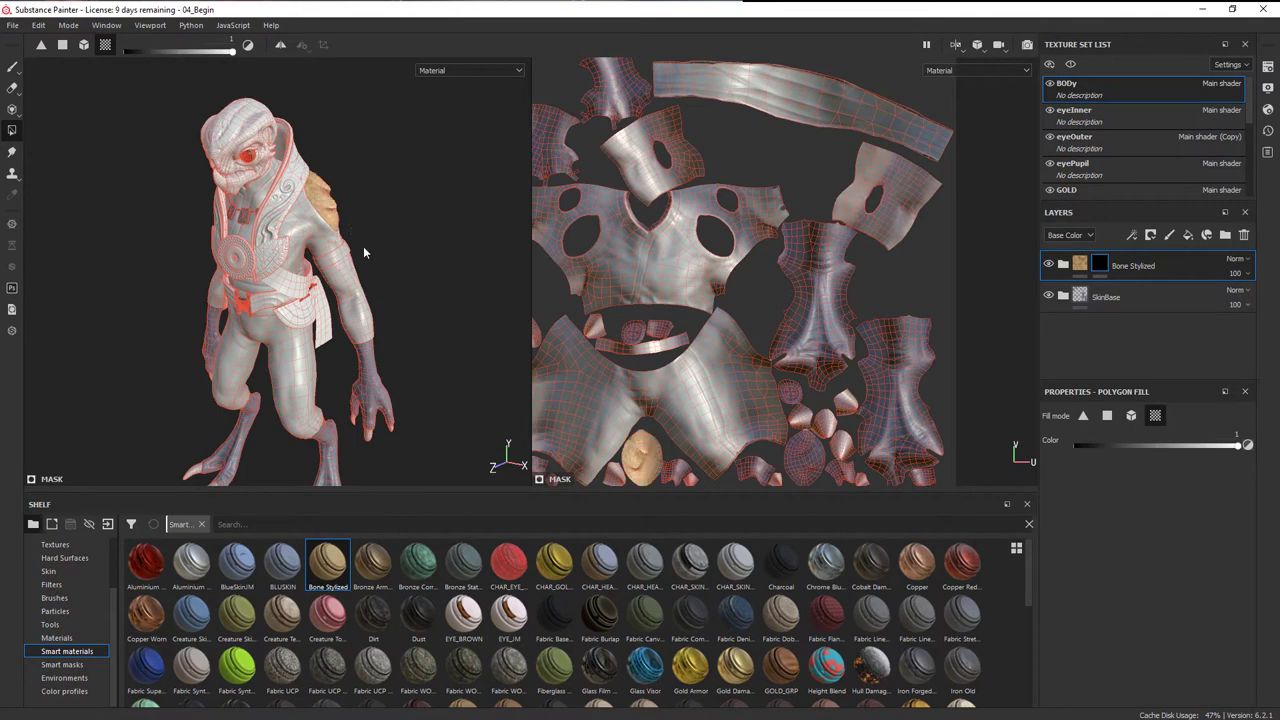
Step: Fill the remaining unmasked claw on the creature's left hand by UV chunk in the Bone Stylized mask
{"action": "left_click_drag", "start_coordinate": [375, 443], "coordinate": [386, 316], "text": "alt"}
{"action": "right_click_drag", "start_coordinate": [386, 316], "coordinate": [660, 332], "text": "alt"}
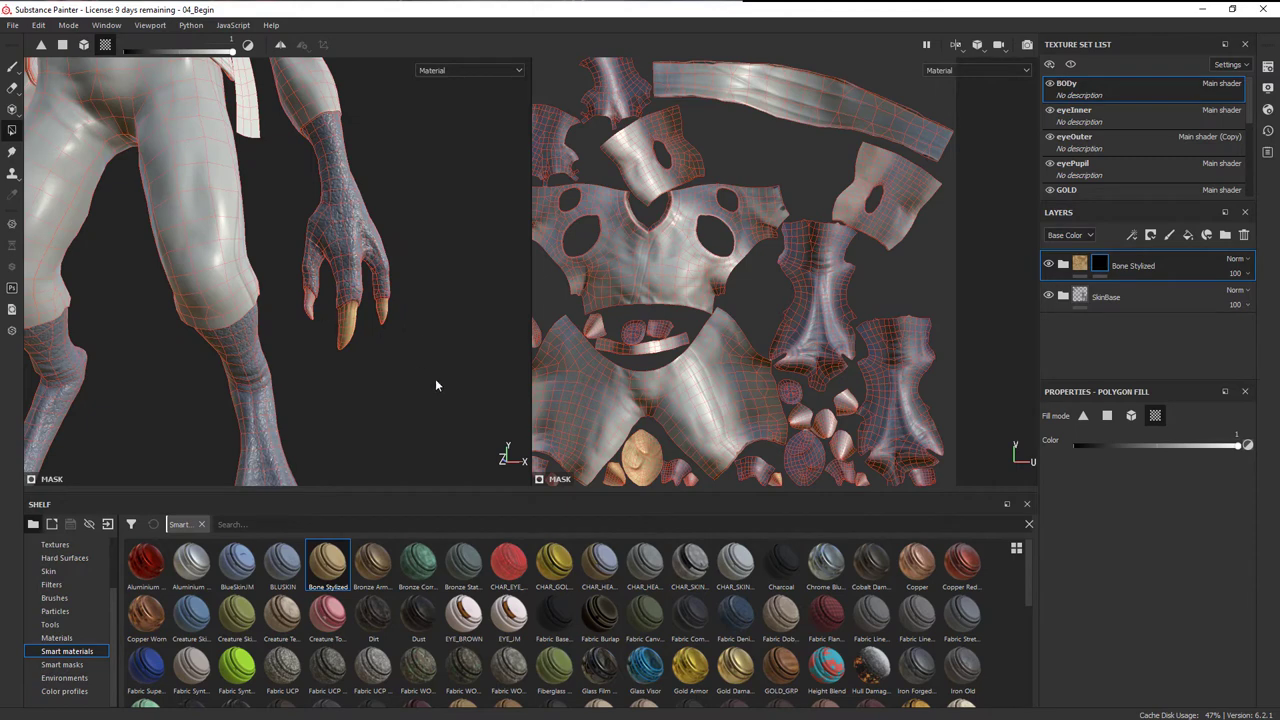
{"action": "right_click_drag", "start_coordinate": [313, 332], "coordinate": [468, 425], "text": "alt"}
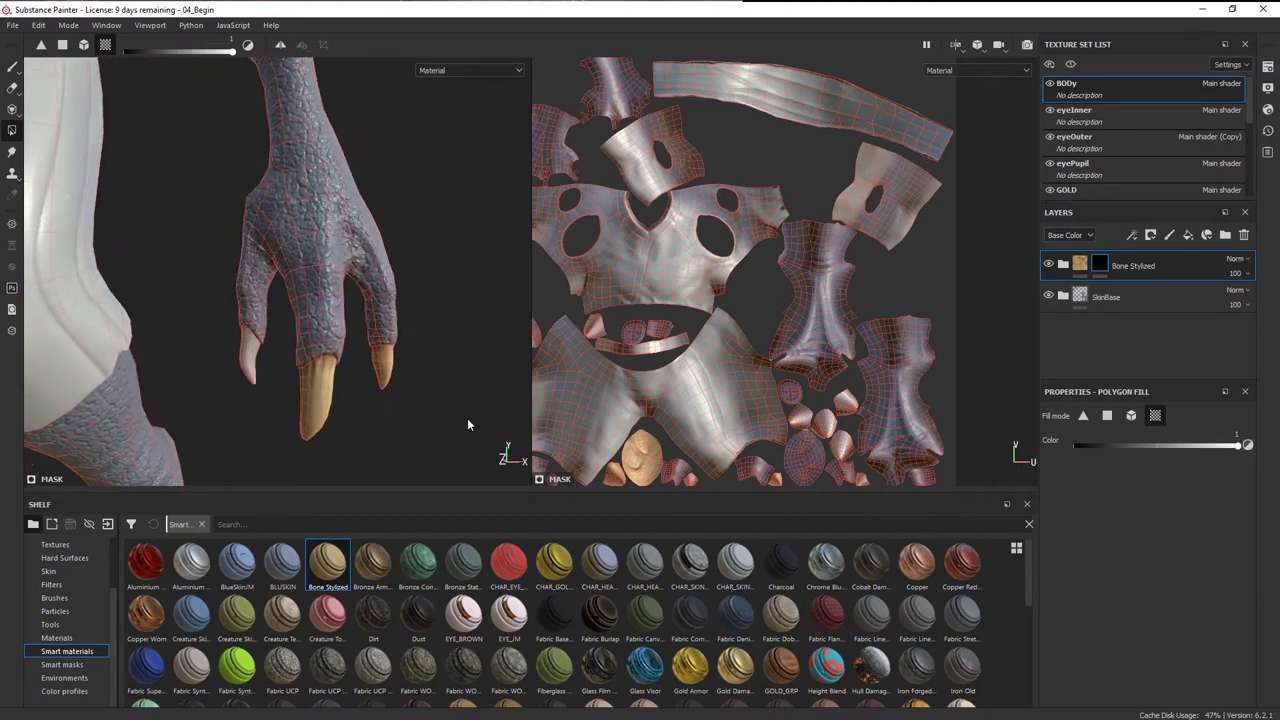
{"action": "left_click", "coordinate": [250, 357]}
Step: Reveal the bone material on the toe claws of both feet by filling their UV chunks in the mask
{"action": "right_click_drag", "start_coordinate": [370, 384], "coordinate": [3, 260], "text": "alt"}
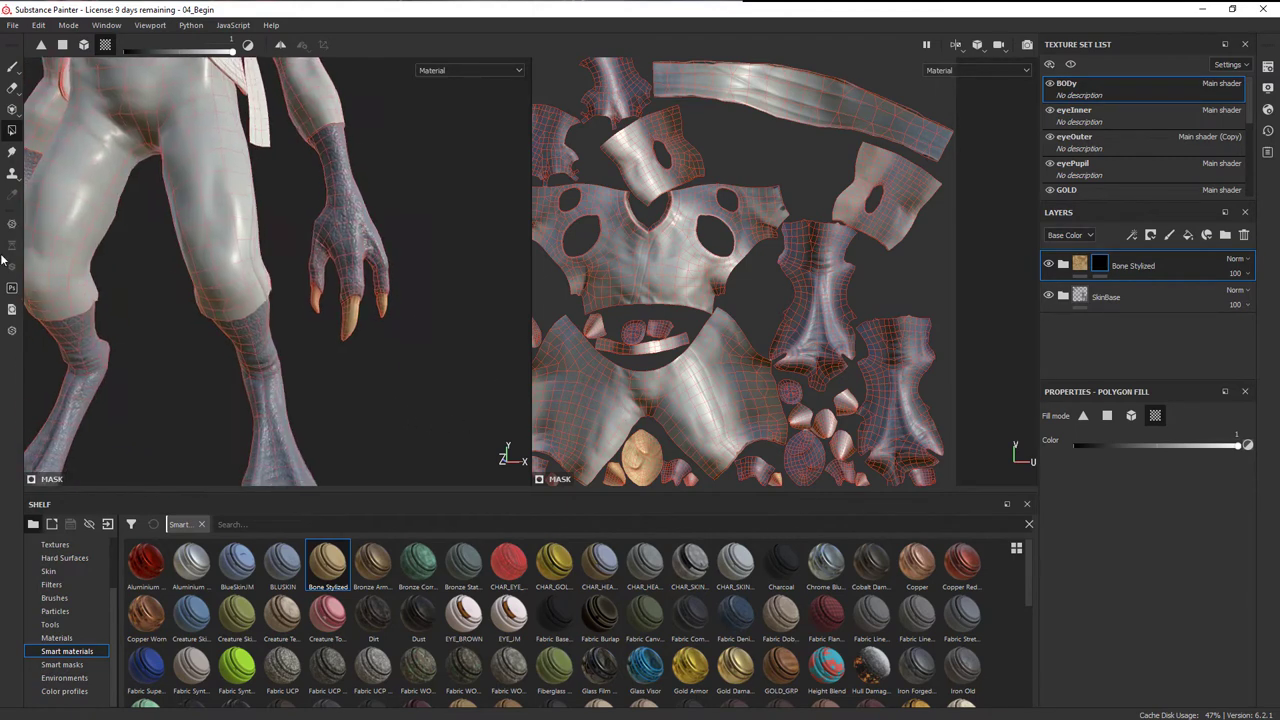
{"action": "middle_click_drag", "start_coordinate": [240, 311], "coordinate": [331, 111], "text": "alt"}
{"action": "left_click_drag", "start_coordinate": [331, 111], "coordinate": [386, 289], "text": "alt"}
{"action": "left_click", "coordinate": [396, 274]}
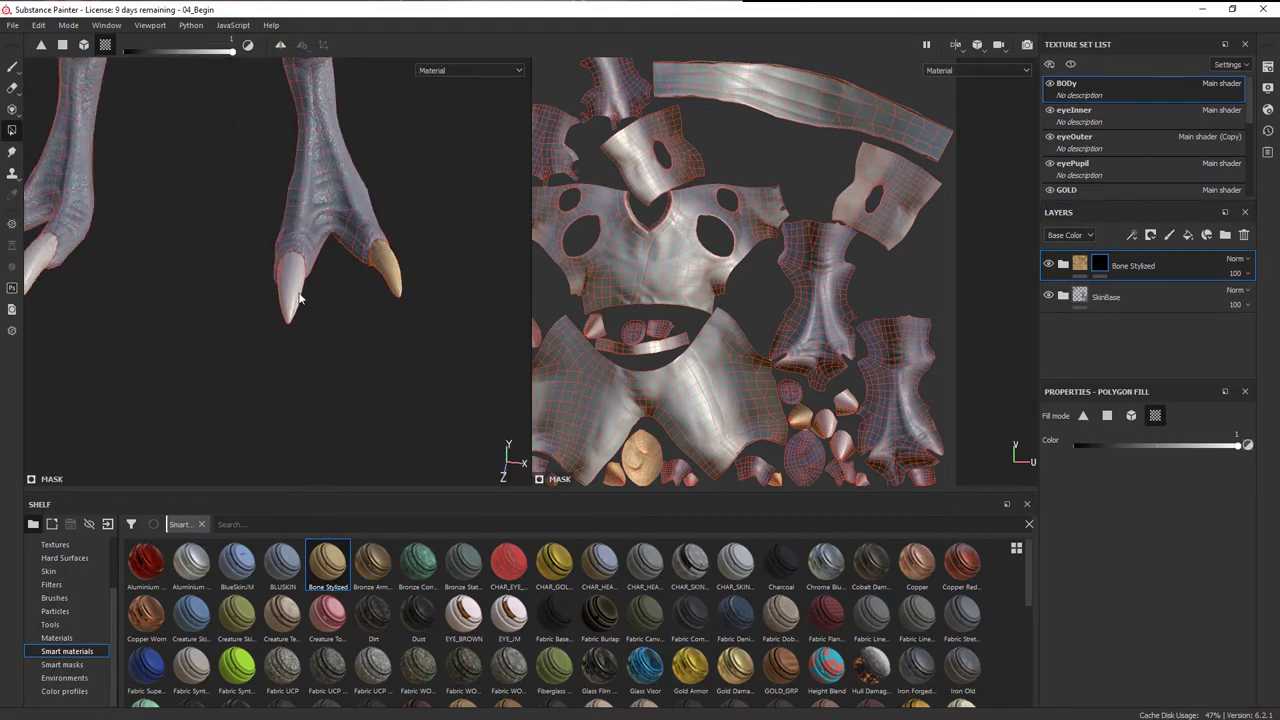
{"action": "left_click_drag", "start_coordinate": [237, 291], "coordinate": [382, 338], "text": "alt"}
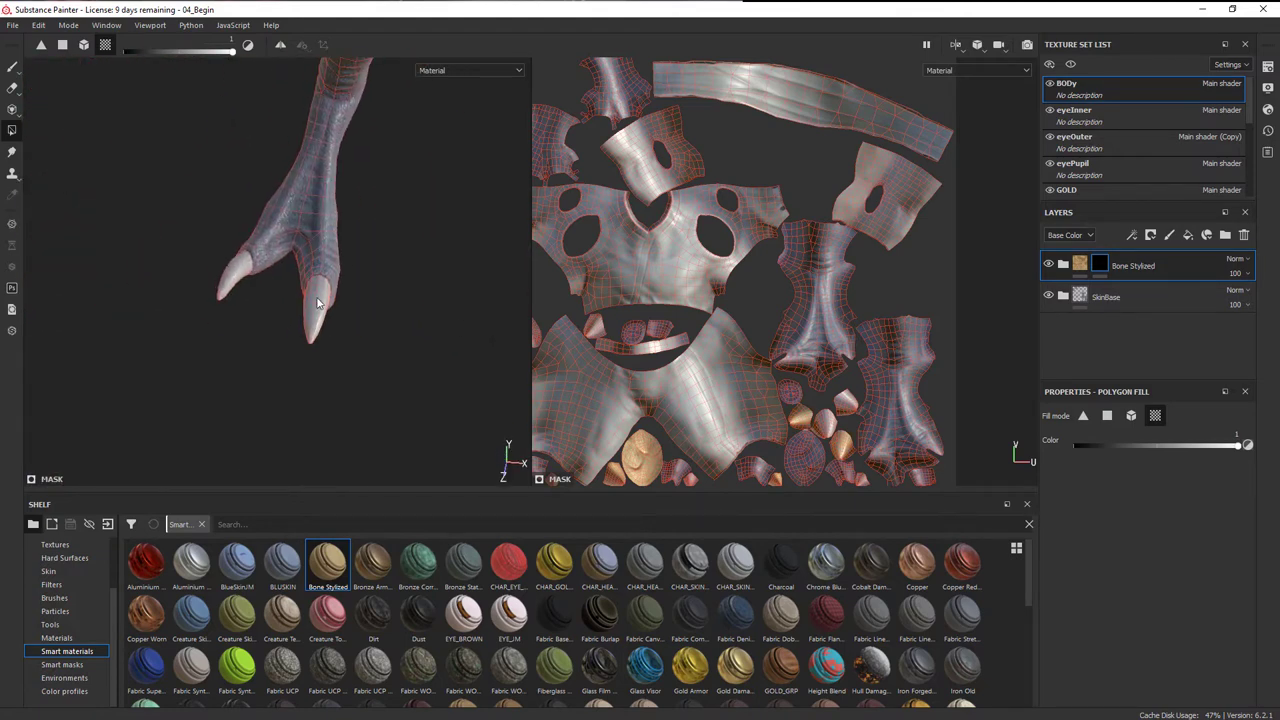
{"action": "left_click_drag", "start_coordinate": [360, 289], "coordinate": [392, 276], "text": "alt"}
Step: Fill the three claws of the creature's right hand in the Bone Stylized mask
{"action": "right_click_drag", "start_coordinate": [392, 276], "coordinate": [300, 270], "text": "alt"}
{"action": "middle_click_drag", "start_coordinate": [200, 270], "coordinate": [340, 260], "text": "alt"}
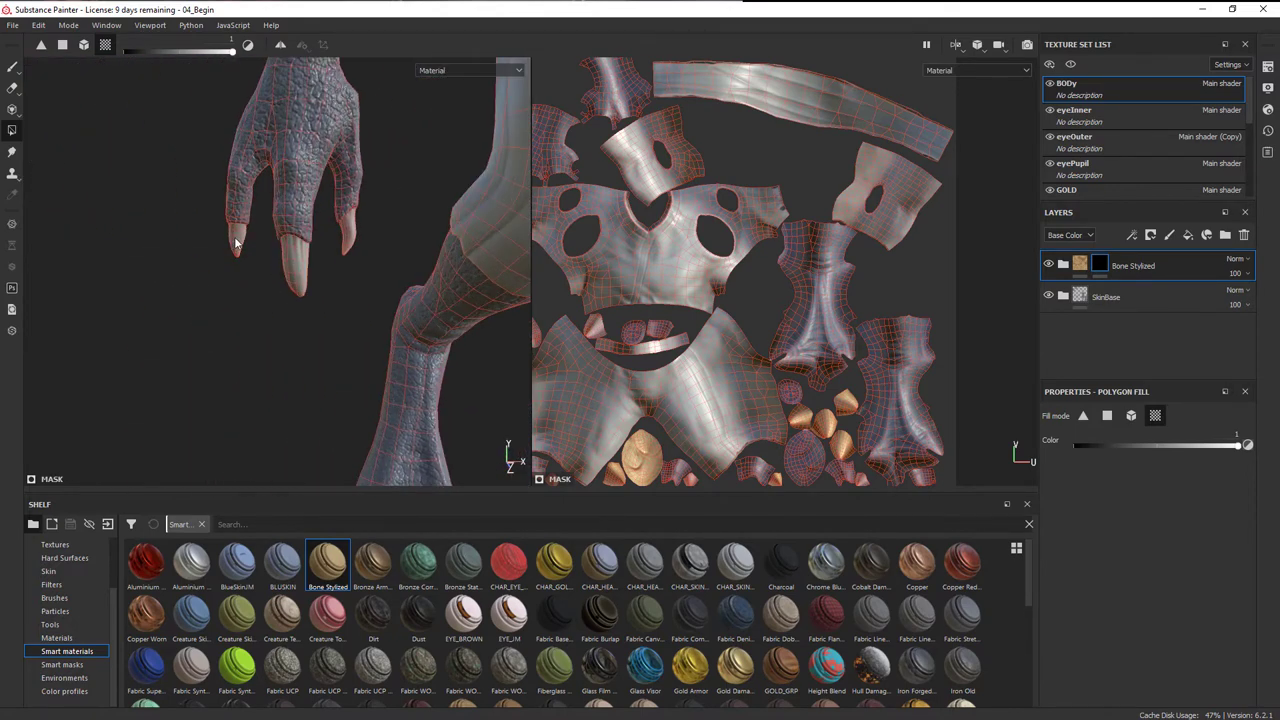
{"action": "left_click", "coordinate": [236, 243]}
{"action": "left_click", "coordinate": [298, 268]}
{"action": "left_click", "coordinate": [348, 240]}
Step: Fill the two oval plates on the creature's upper back in the Bone Stylized mask
{"action": "left_click_drag", "start_coordinate": [150, 222], "coordinate": [240, 224], "text": "alt"}
{"action": "middle_click_drag", "start_coordinate": [300, 232], "coordinate": [286, 430], "text": "alt"}
{"action": "left_click_drag", "start_coordinate": [286, 430], "coordinate": [350, 400], "text": "alt"}
{"action": "middle_click_drag", "start_coordinate": [424, 261], "coordinate": [364, 396], "text": "alt"}
{"action": "left_click_drag", "start_coordinate": [364, 397], "coordinate": [555, 378], "text": "alt"}
{"action": "left_click", "coordinate": [315, 278]}
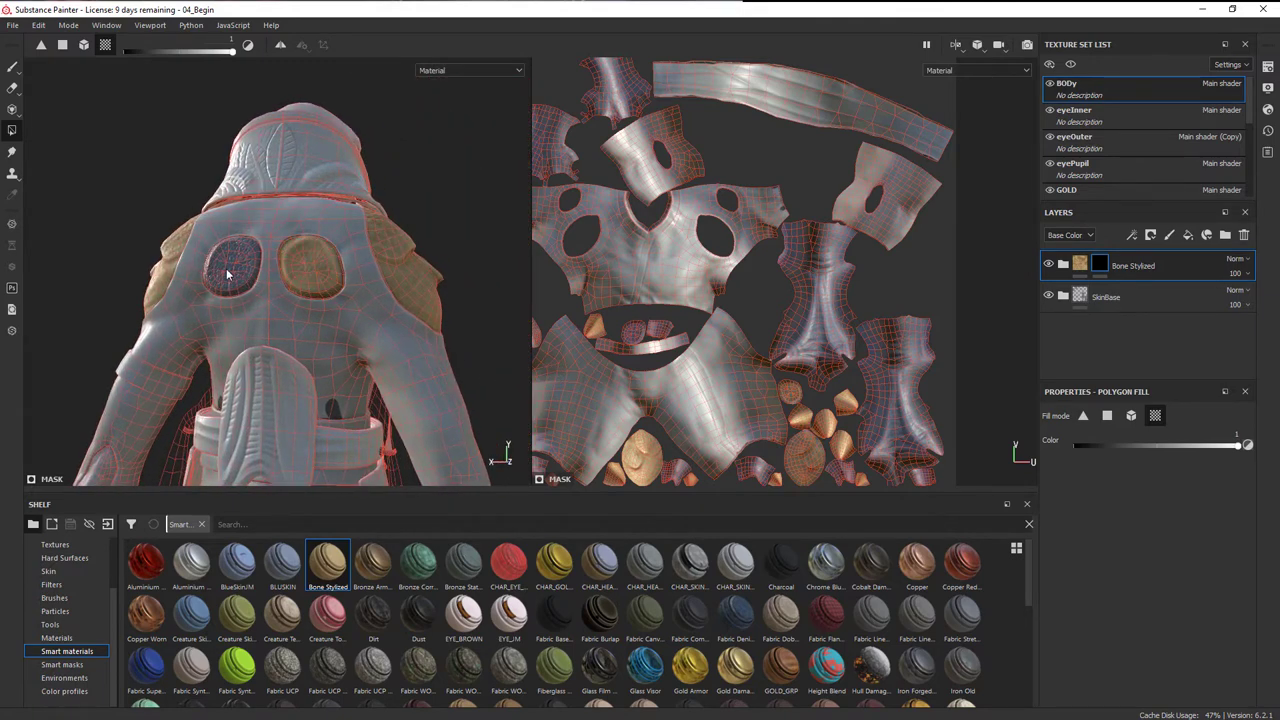
{"action": "left_click", "coordinate": [232, 272]}
Step: Examine the bone material on the shoulder and back plates from several angles and up close
{"action": "left_click_drag", "start_coordinate": [232, 272], "coordinate": [236, 361], "text": "alt"}
{"action": "middle_click_drag", "start_coordinate": [372, 366], "coordinate": [180, 263], "text": "alt"}
{"action": "right_click_drag", "start_coordinate": [180, 263], "coordinate": [262, 316], "text": "alt"}
{"action": "left_click_drag", "start_coordinate": [262, 316], "coordinate": [213, 338], "text": "alt"}
{"action": "middle_click_drag", "start_coordinate": [213, 338], "coordinate": [320, 256], "text": "alt"}
{"action": "right_click_drag", "start_coordinate": [320, 256], "coordinate": [405, 232], "text": "alt"}
{"action": "left_click_drag", "start_coordinate": [405, 232], "coordinate": [240, 254], "text": "alt"}
{"action": "middle_click_drag", "start_coordinate": [290, 225], "coordinate": [262, 272], "text": "alt"}
{"action": "right_click_drag", "start_coordinate": [262, 240], "coordinate": [326, 168], "text": "alt"}
{"action": "scroll", "coordinate": [327, 172], "scroll_direction": "down", "scroll_amount": 2}
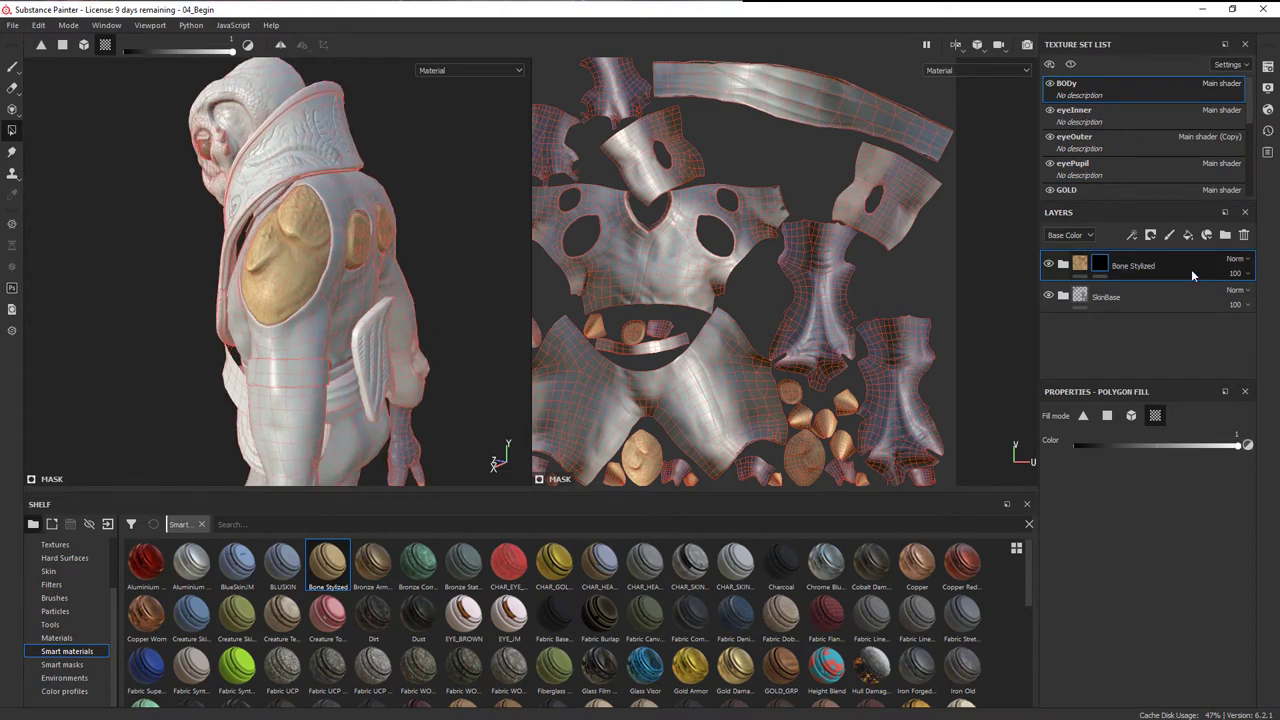
{"action": "mouse_move", "coordinate": [376, 293]}
{"action": "left_mouse_down", "text": "alt"}
{"action": "mouse_move", "coordinate": [424, 340]}
{"action": "mouse_move", "coordinate": [410, 310]}
{"action": "mouse_move", "coordinate": [440, 297]}
{"action": "mouse_move", "coordinate": [366, 286]}
{"action": "left_mouse_up", "text": "alt"}
{"action": "right_click_drag", "start_coordinate": [366, 286], "coordinate": [400, 250], "text": "alt"}
{"action": "left_click_drag", "start_coordinate": [400, 250], "coordinate": [328, 288], "text": "alt"}
{"action": "middle_click_drag", "start_coordinate": [328, 288], "coordinate": [278, 328], "text": "alt"}
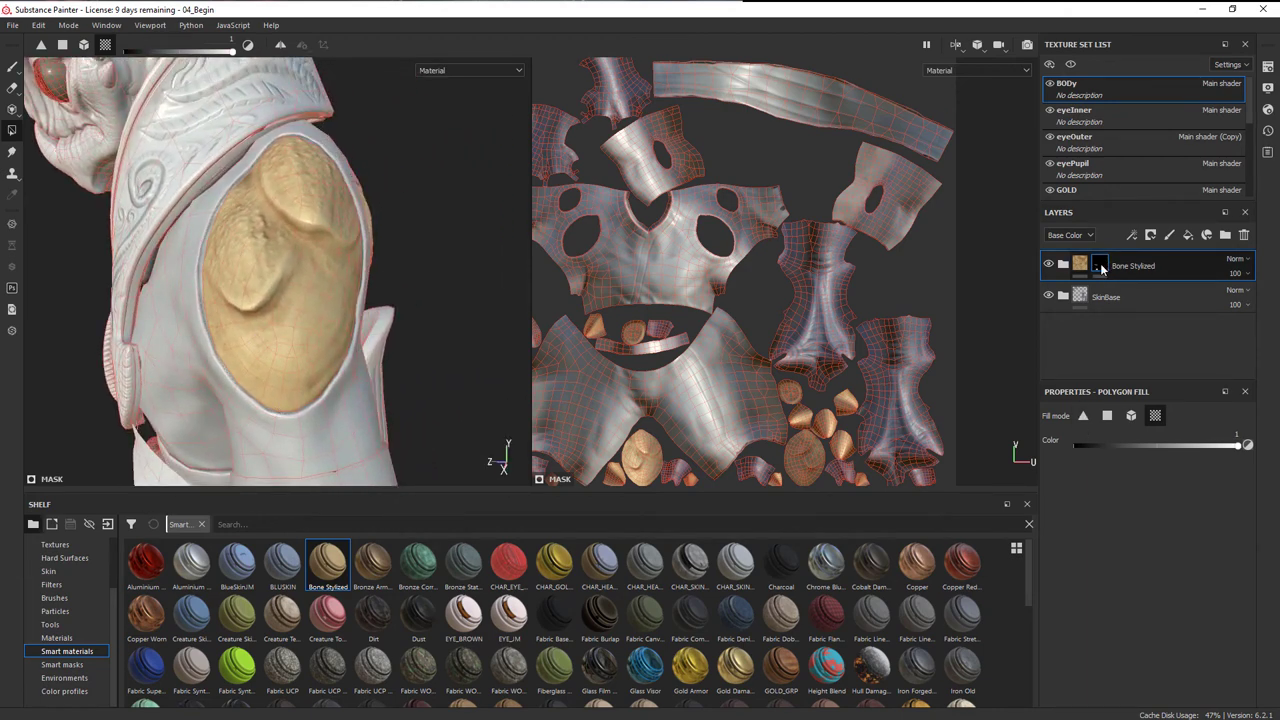
Step: Inspect the Bone Stylized mask's preview and activate the mask for painting with the brush
{"action": "mouse_move", "coordinate": [1101, 268]}
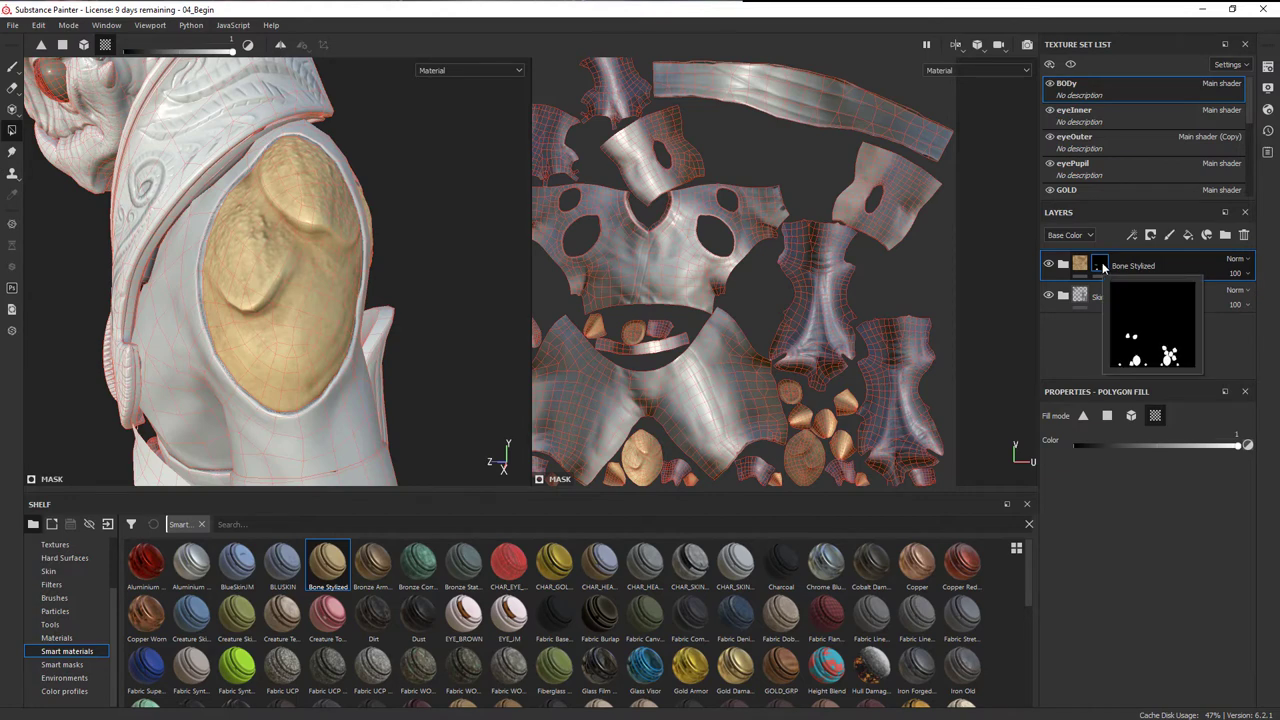
{"action": "left_click", "coordinate": [1101, 266]}
{"action": "mouse_move", "coordinate": [1104, 266]}
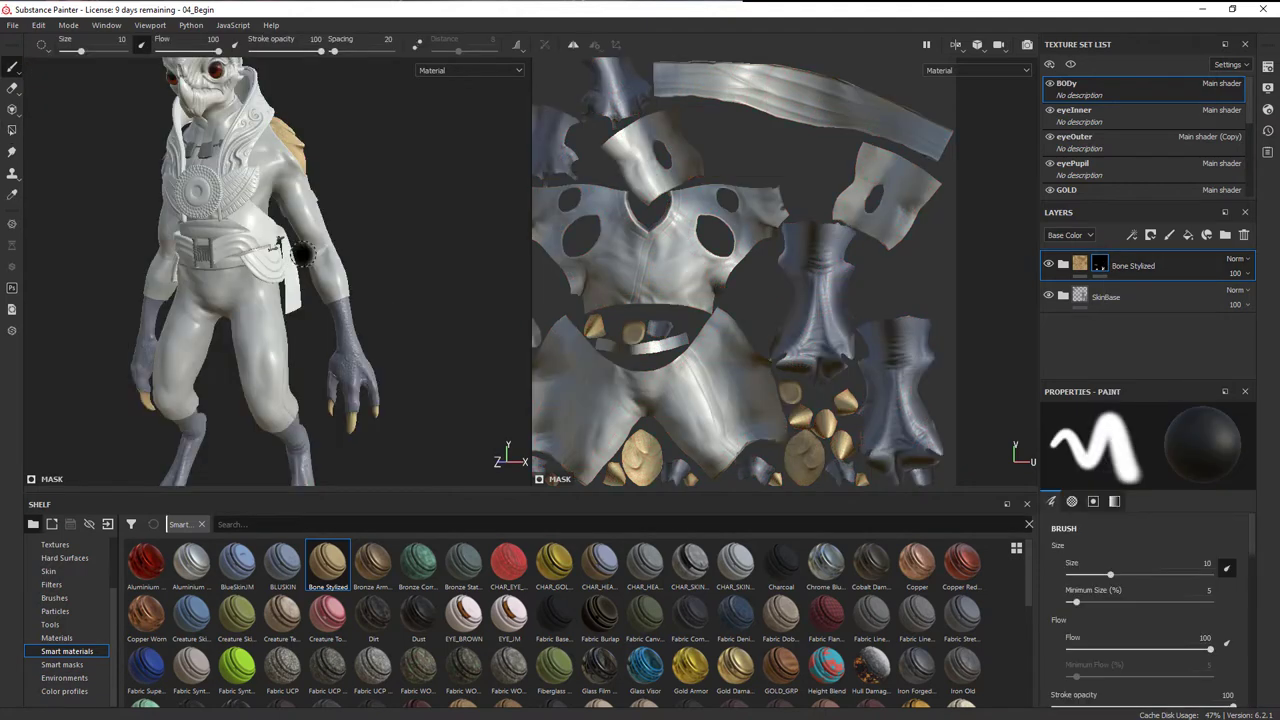
{"action": "middle_click_drag", "start_coordinate": [310, 245], "coordinate": [400, 299], "text": "alt"}
{"action": "left_click_drag", "start_coordinate": [400, 299], "coordinate": [244, 301], "text": "alt"}
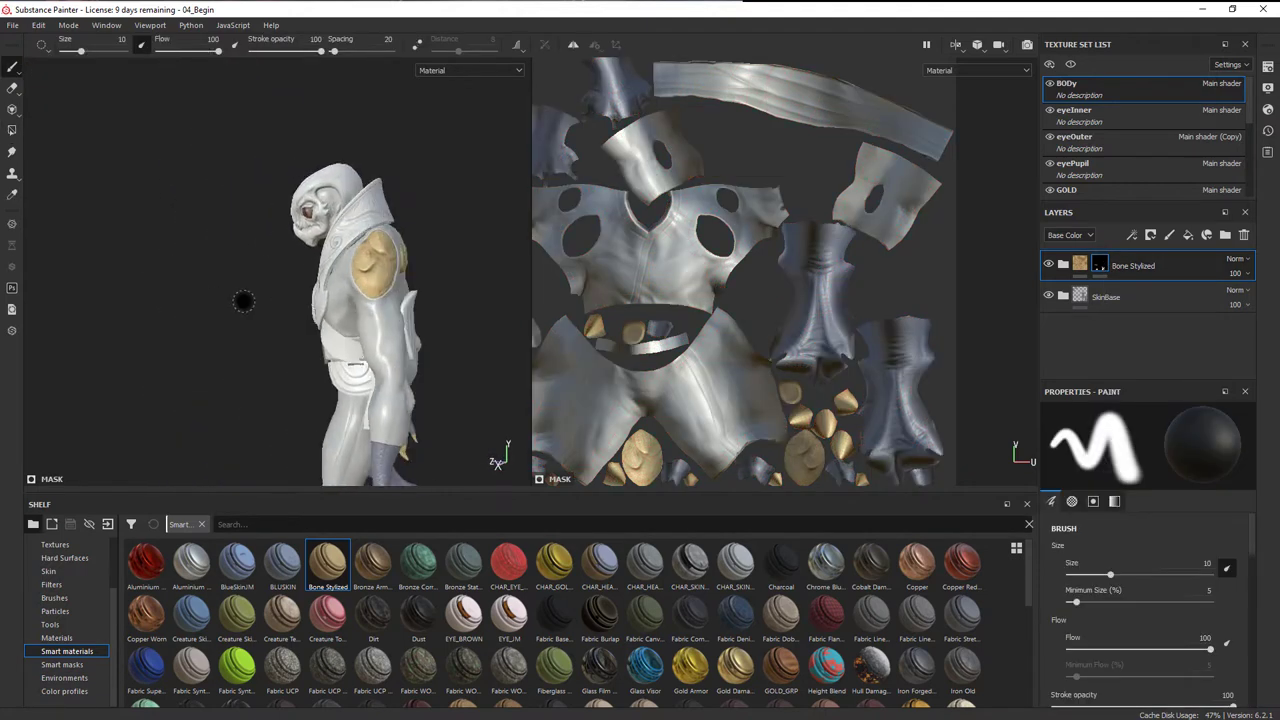
{"action": "right_click_drag", "start_coordinate": [244, 301], "coordinate": [271, 158], "text": "alt"}
{"action": "left_click_drag", "start_coordinate": [271, 158], "coordinate": [190, 168], "text": "alt"}
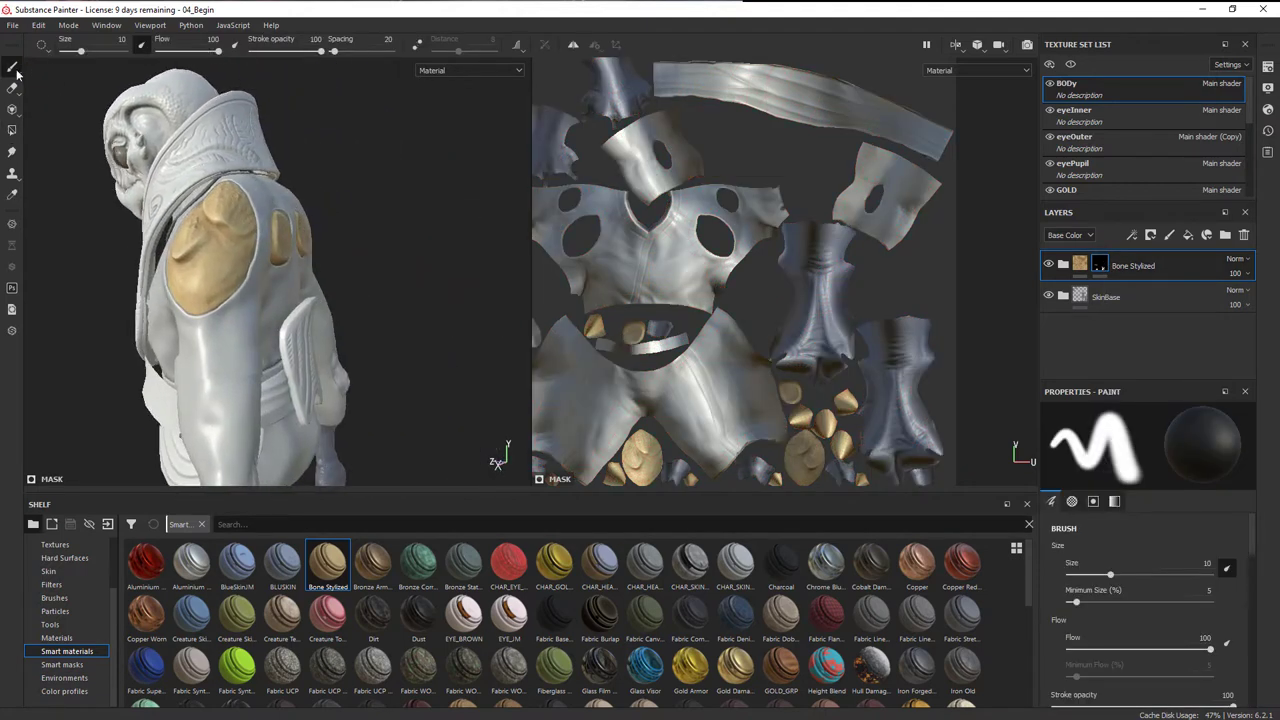
Step: Paint black in the mask with the size 10 brush over the lower part of the left shoulder plate to expose the skin
{"action": "right_click_drag", "start_coordinate": [176, 250], "coordinate": [309, 286], "text": "alt"}
{"action": "left_click_drag", "start_coordinate": [309, 286], "coordinate": [337, 277], "text": "alt"}
{"action": "middle_click_drag", "start_coordinate": [337, 277], "coordinate": [350, 203], "text": "alt"}
{"action": "right_click_drag", "start_coordinate": [350, 200], "coordinate": [454, 295], "text": "alt"}
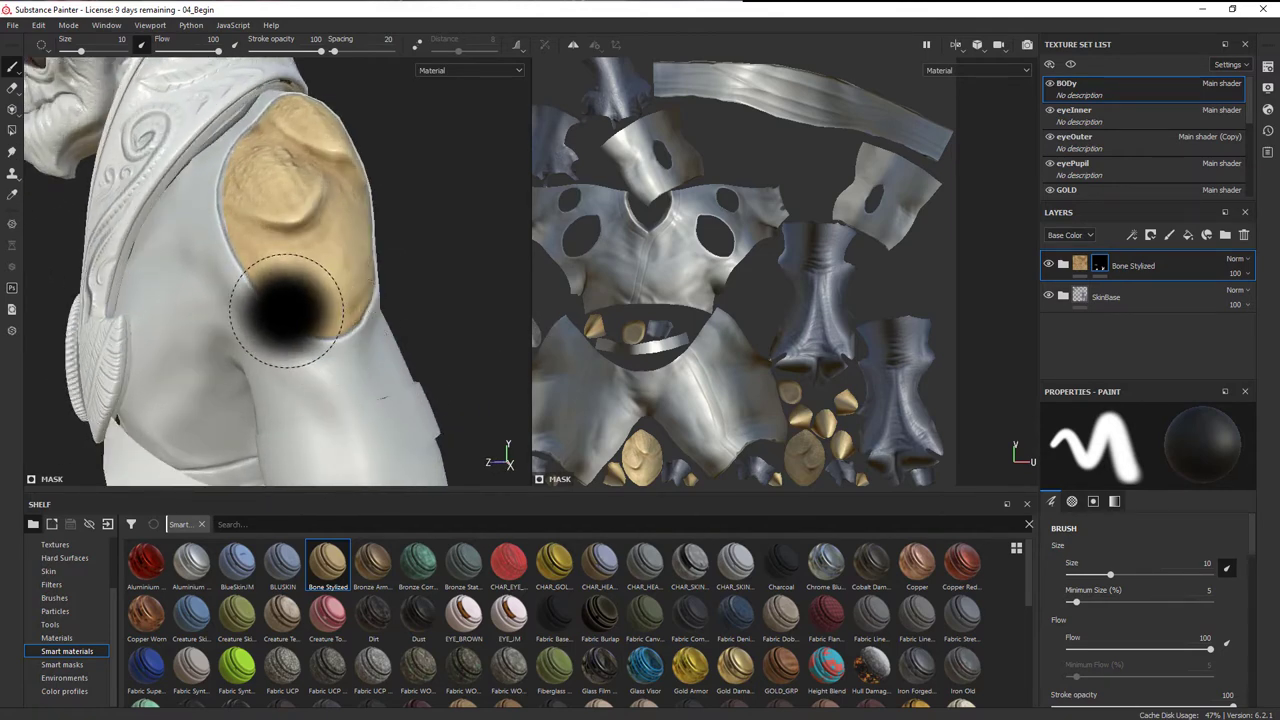
{"action": "mouse_move", "coordinate": [306, 329]}
{"action": "left_mouse_down"}
{"action": "mouse_move", "coordinate": [222, 262]}
{"action": "mouse_move", "coordinate": [234, 263]}
{"action": "mouse_move", "coordinate": [196, 250]}
{"action": "mouse_move", "coordinate": [246, 262]}
{"action": "left_mouse_up"}
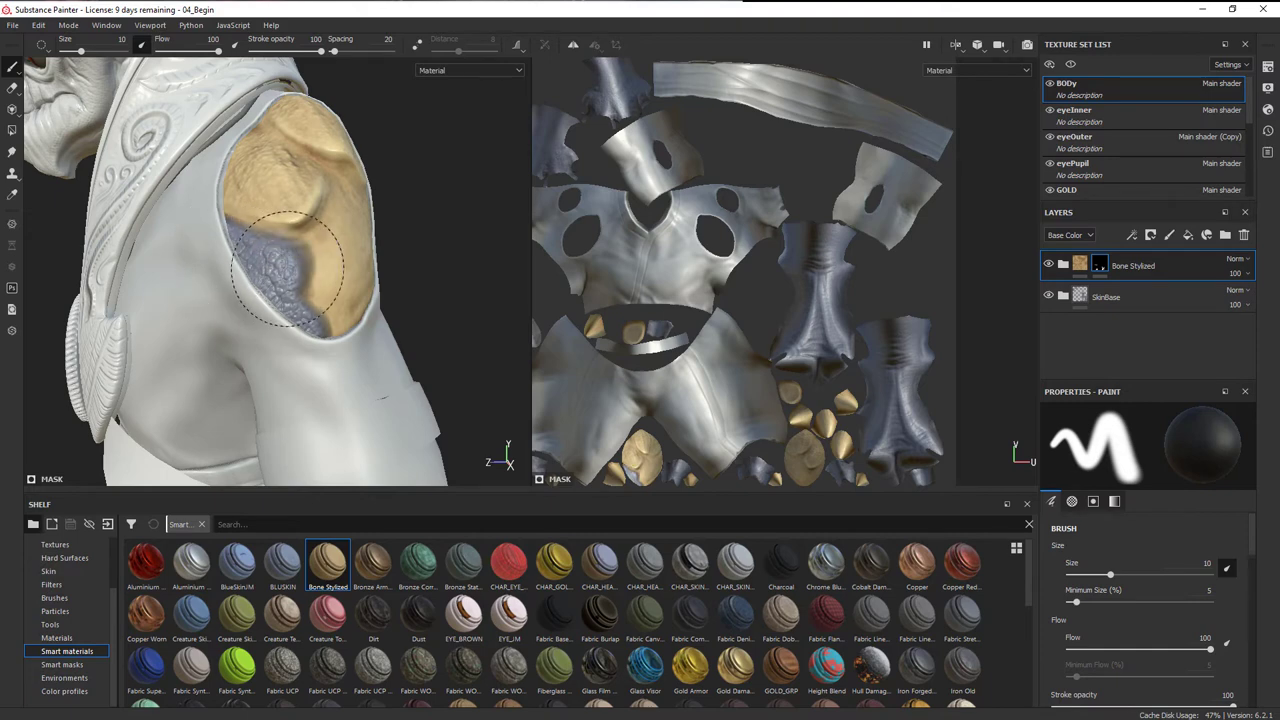
{"action": "mouse_move", "coordinate": [288, 269]}
{"action": "left_mouse_down"}
{"action": "mouse_move", "coordinate": [339, 330]}
{"action": "mouse_move", "coordinate": [272, 304]}
{"action": "left_mouse_up"}
{"action": "mouse_move", "coordinate": [356, 306]}
{"action": "left_mouse_down"}
{"action": "mouse_move", "coordinate": [422, 277]}
{"action": "mouse_move", "coordinate": [386, 260]}
{"action": "mouse_move", "coordinate": [402, 270]}
{"action": "mouse_move", "coordinate": [340, 320]}
{"action": "mouse_move", "coordinate": [298, 315]}
{"action": "mouse_move", "coordinate": [350, 240]}
{"action": "mouse_move", "coordinate": [400, 295]}
{"action": "mouse_move", "coordinate": [390, 255]}
{"action": "left_mouse_up"}
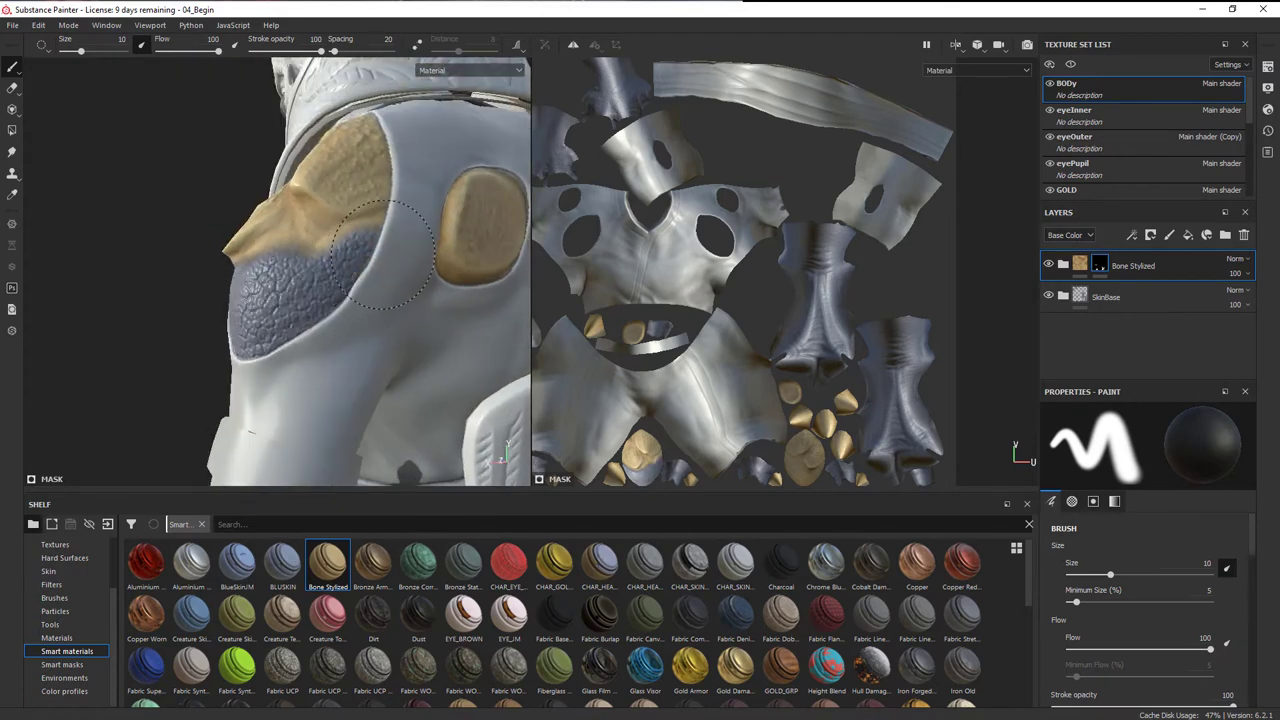
{"action": "mouse_move", "coordinate": [319, 295]}
{"action": "left_mouse_down"}
{"action": "mouse_move", "coordinate": [330, 277]}
{"action": "mouse_move", "coordinate": [313, 266]}
{"action": "mouse_move", "coordinate": [357, 284]}
{"action": "mouse_move", "coordinate": [345, 282]}
{"action": "left_mouse_up"}
Step: Set the brush size to 5.58 and refine the skin area just below the bone lobes on the left shoulder plate
{"action": "right_click", "coordinate": [340, 281]}
{"action": "left_click_drag", "start_coordinate": [562, 475], "coordinate": [548, 312]}
{"action": "left_click_drag", "start_coordinate": [411, 366], "coordinate": [398, 366]}
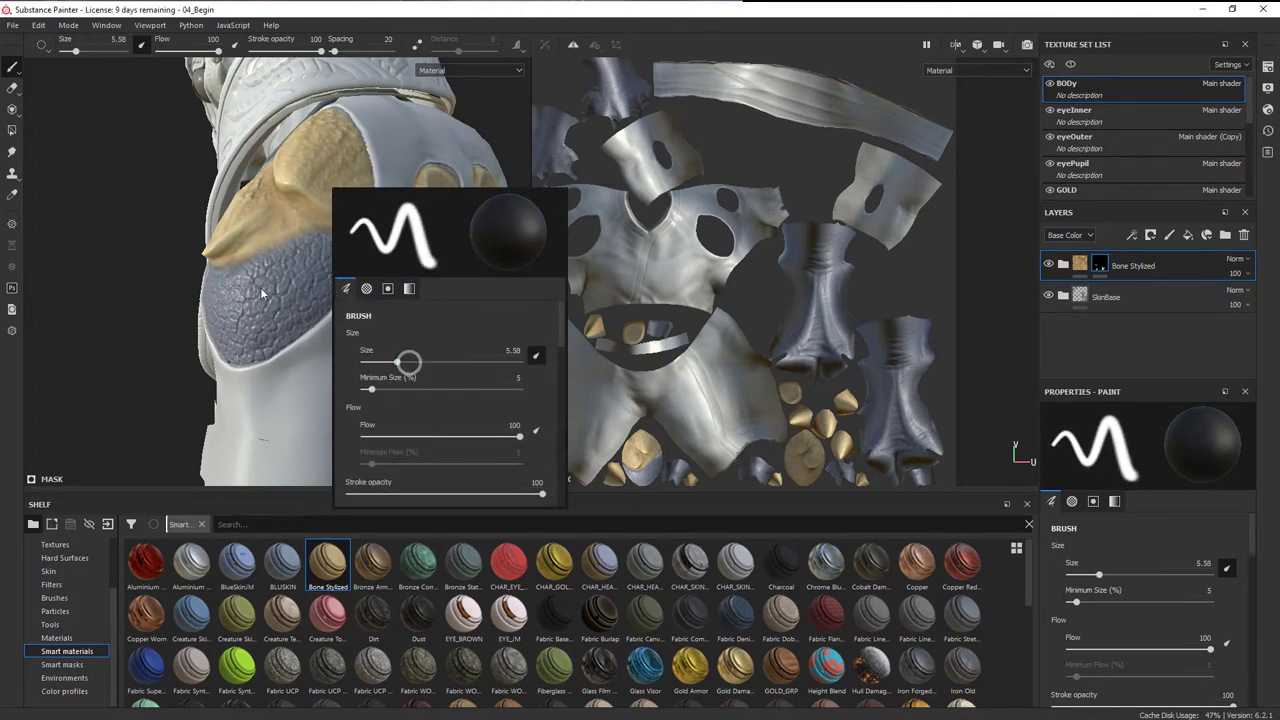
{"action": "mouse_move", "coordinate": [262, 288]}
{"action": "left_mouse_down", "text": "alt"}
{"action": "mouse_move", "coordinate": [269, 337]}
{"action": "mouse_move", "coordinate": [245, 250]}
{"action": "mouse_move", "coordinate": [282, 230]}
{"action": "left_mouse_up", "text": "alt"}
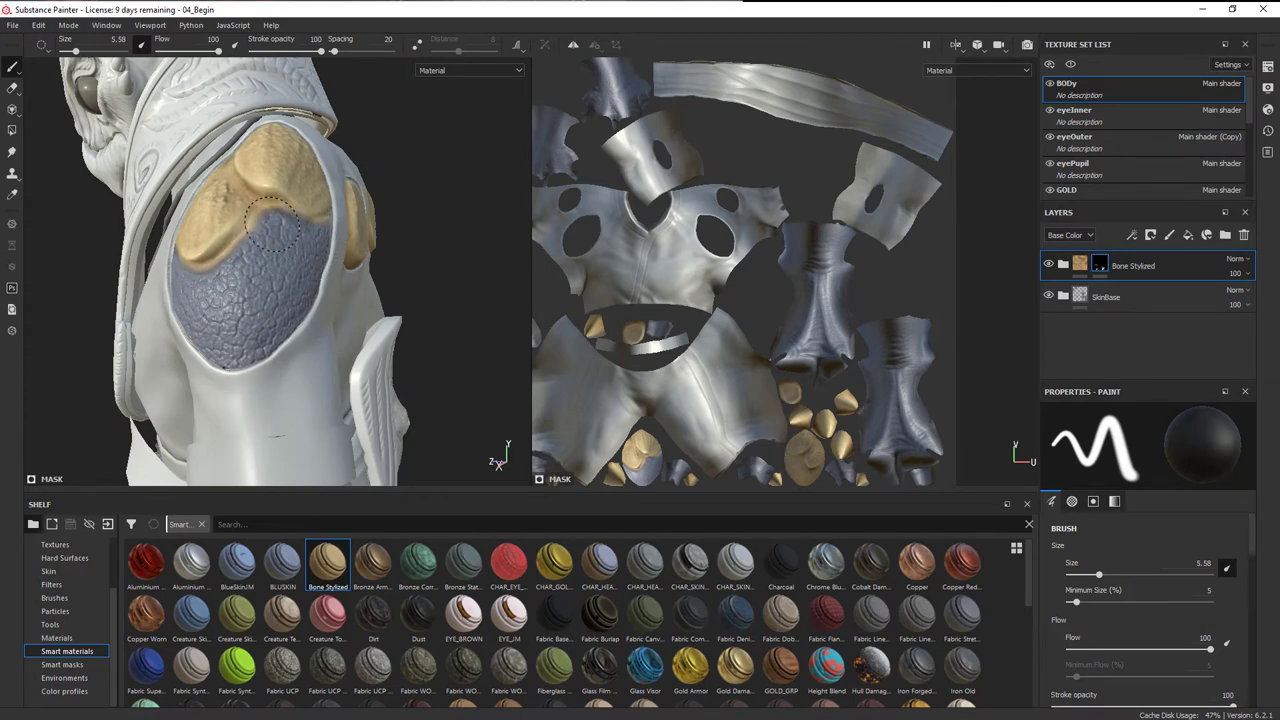
{"action": "mouse_move", "coordinate": [269, 224]}
{"action": "left_mouse_down"}
{"action": "mouse_move", "coordinate": [255, 254]}
{"action": "mouse_move", "coordinate": [271, 337]}
{"action": "mouse_move", "coordinate": [314, 309]}
{"action": "mouse_move", "coordinate": [272, 262]}
{"action": "mouse_move", "coordinate": [240, 278]}
{"action": "left_mouse_up"}
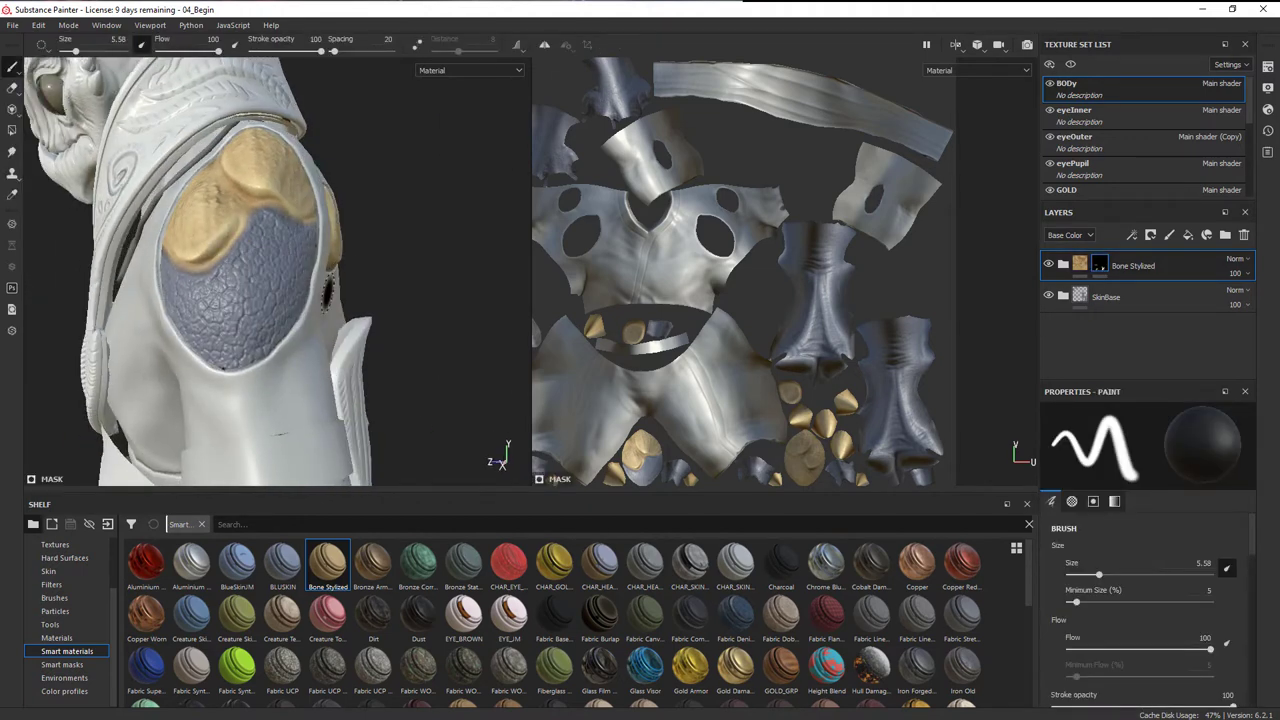
Step: Choose the Dirt 2 brush for painting the mask and set its size to 7.27
{"action": "right_click_drag", "start_coordinate": [223, 291], "coordinate": [292, 310], "text": "alt"}
{"action": "left_click_drag", "start_coordinate": [296, 312], "coordinate": [348, 297], "text": "alt"}
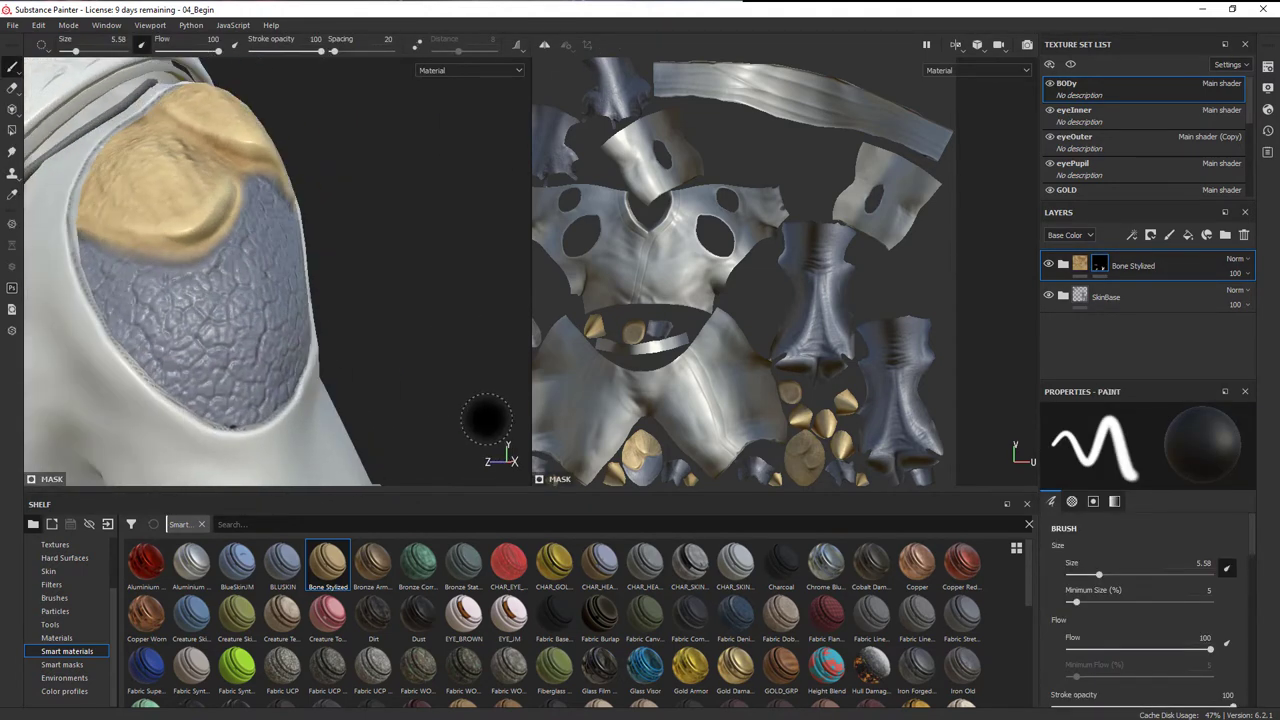
{"action": "scroll", "coordinate": [101, 611], "scroll_direction": "up", "scroll_amount": 2}
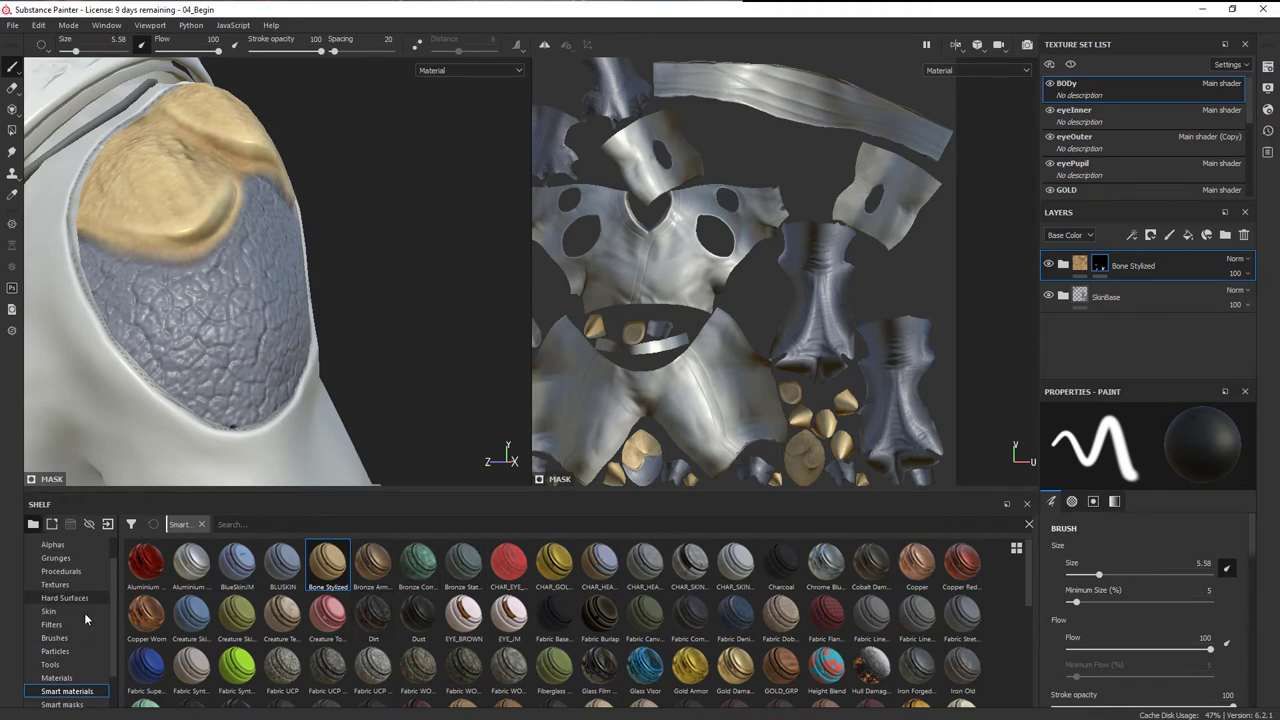
{"action": "left_click", "coordinate": [60, 637]}
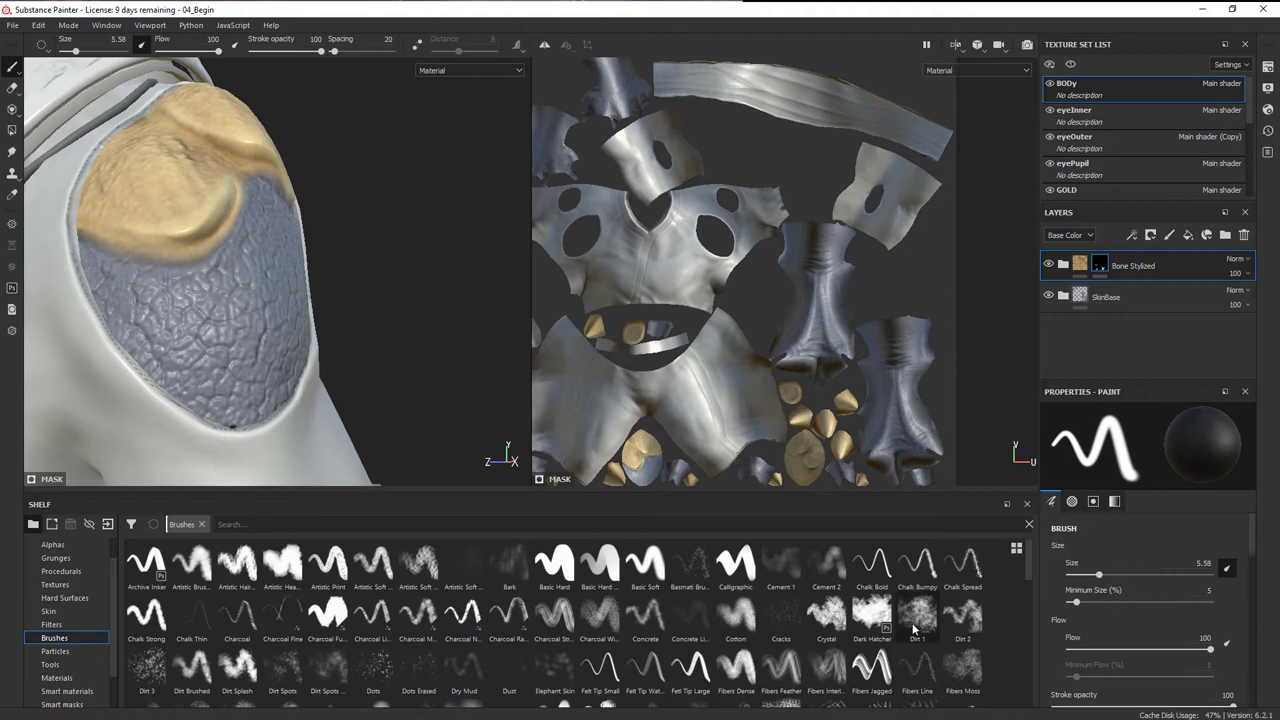
{"action": "left_click", "coordinate": [965, 628]}
{"action": "right_click", "coordinate": [272, 290]}
{"action": "left_click_drag", "start_coordinate": [347, 372], "coordinate": [358, 371]}
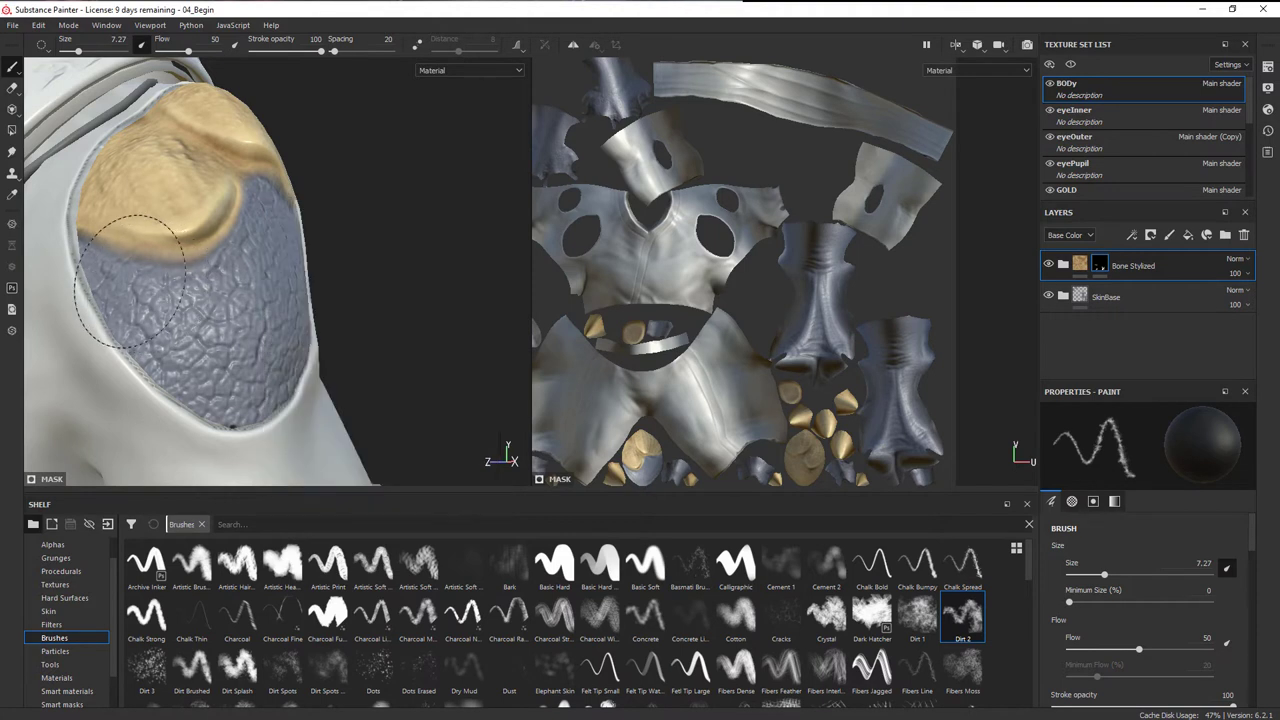
Step: Set the Dirt 2 brush size to 4.11 and roughen the bone-to-skin border across the left shoulder plate
{"action": "left_click_drag", "start_coordinate": [145, 232], "coordinate": [270, 268], "text": "alt"}
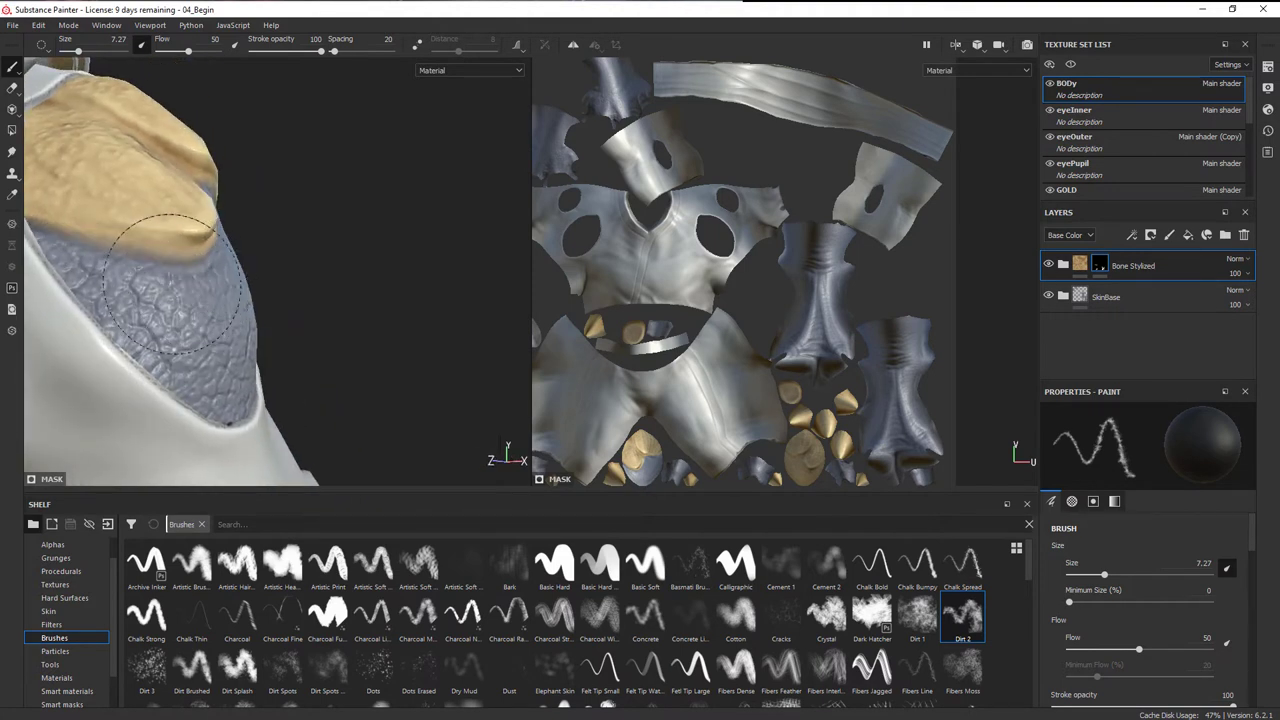
{"action": "right_click", "coordinate": [205, 280]}
{"action": "mouse_move", "coordinate": [300, 372]}
{"action": "left_mouse_down"}
{"action": "mouse_move", "coordinate": [129, 331]}
{"action": "mouse_move", "coordinate": [165, 295]}
{"action": "left_mouse_up"}
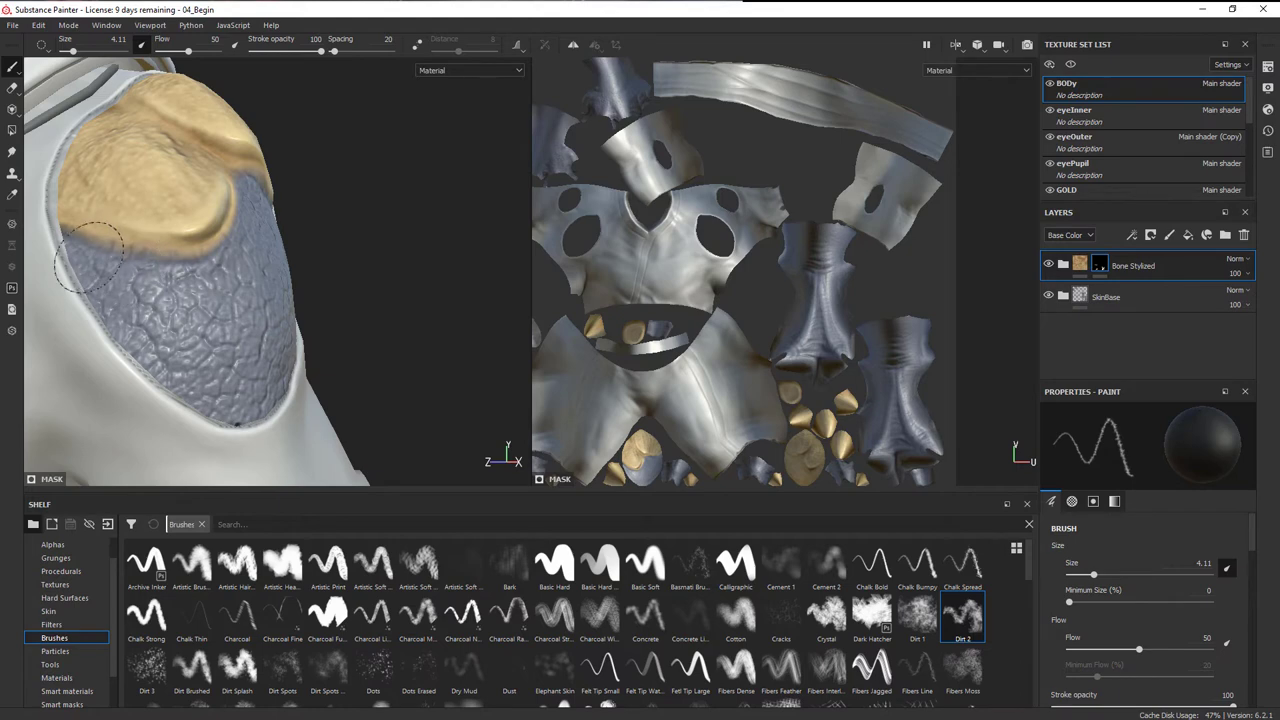
{"action": "left_click_drag", "start_coordinate": [120, 229], "coordinate": [169, 258], "text": "alt"}
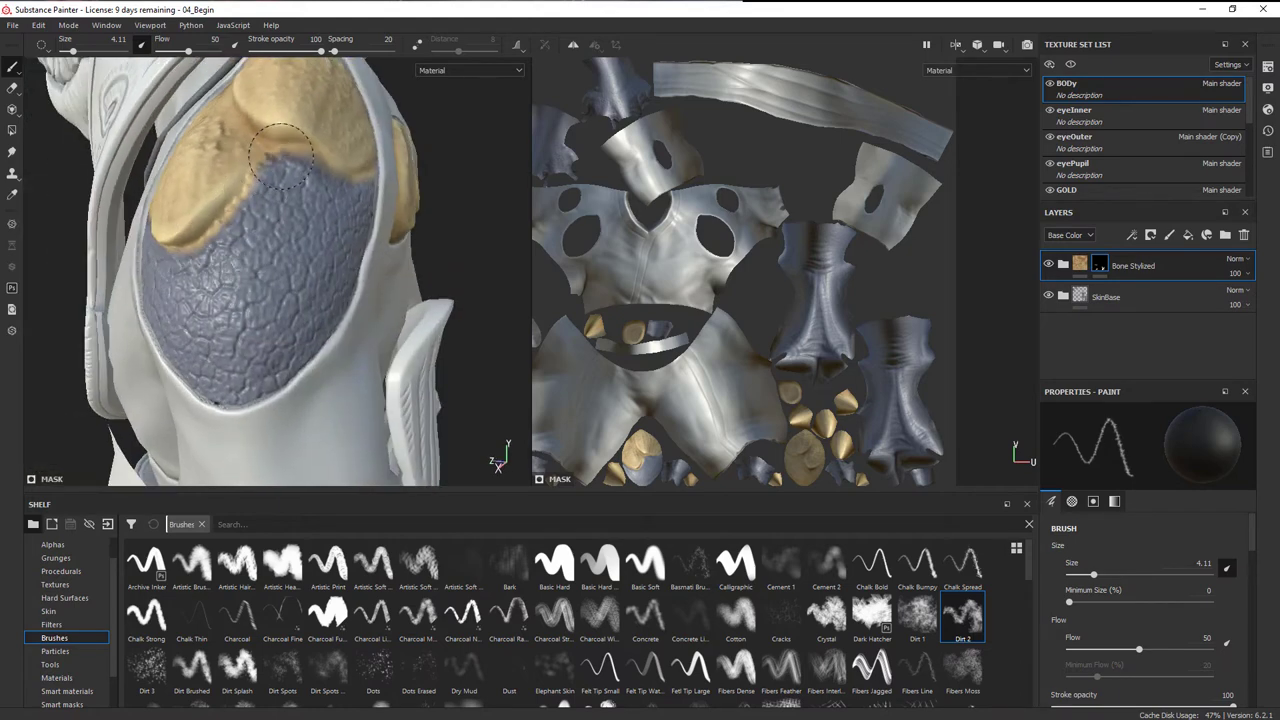
{"action": "left_click_drag", "start_coordinate": [329, 205], "coordinate": [258, 255], "text": "alt"}
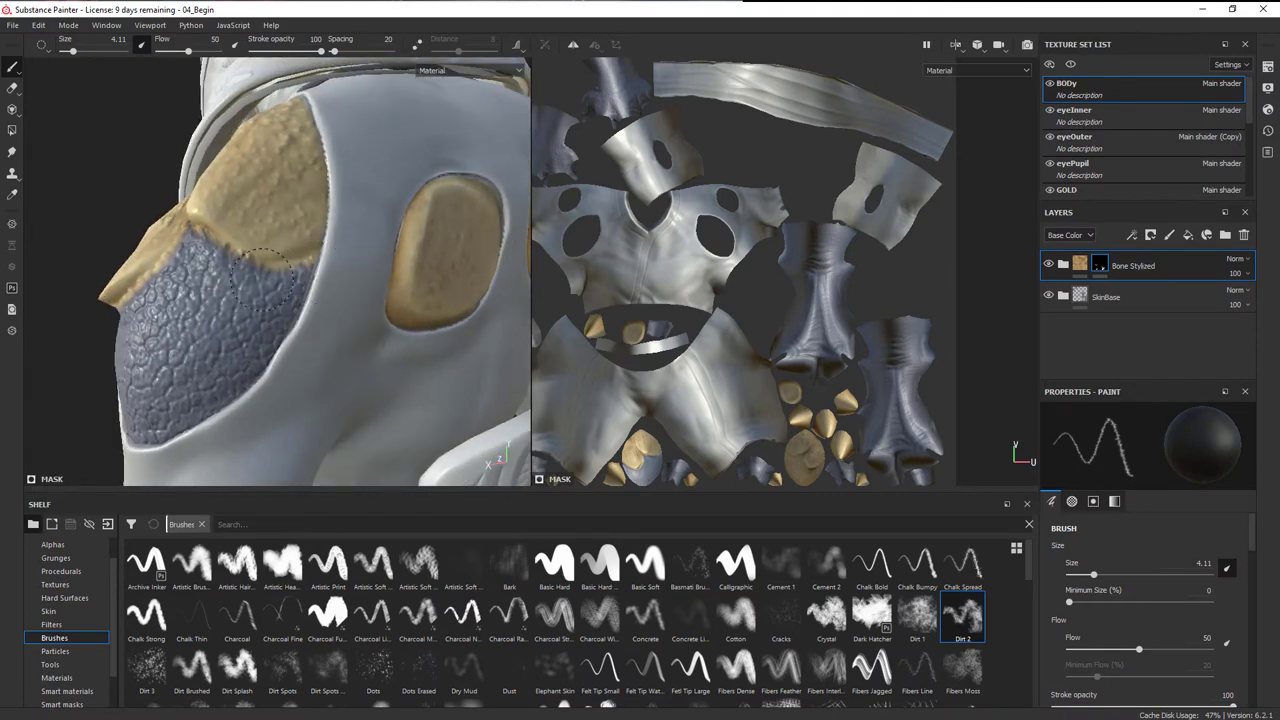
{"action": "mouse_move", "coordinate": [190, 280]}
{"action": "left_mouse_down", "text": "alt"}
{"action": "mouse_move", "coordinate": [268, 320]}
{"action": "mouse_move", "coordinate": [278, 290]}
{"action": "left_mouse_up", "text": "alt"}
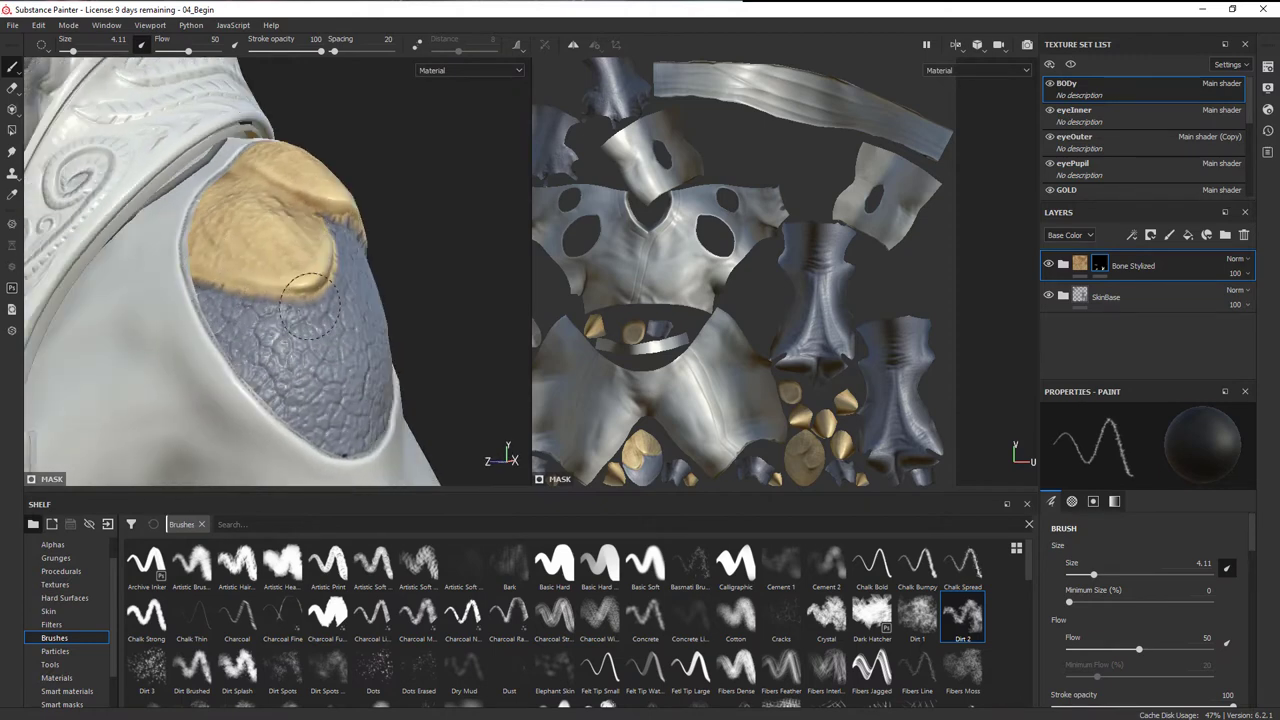
Step: Paint black in the mask with the Dirt 2 brush at size 4.11 to expose skin on the lower right shoulder plate
{"action": "mouse_move", "coordinate": [310, 297]}
{"action": "left_mouse_down", "text": "alt"}
{"action": "mouse_move", "coordinate": [406, 266]}
{"action": "mouse_move", "coordinate": [451, 280]}
{"action": "mouse_move", "coordinate": [415, 375]}
{"action": "mouse_move", "coordinate": [332, 377]}
{"action": "mouse_move", "coordinate": [360, 320]}
{"action": "mouse_move", "coordinate": [262, 350]}
{"action": "left_mouse_up", "text": "alt"}
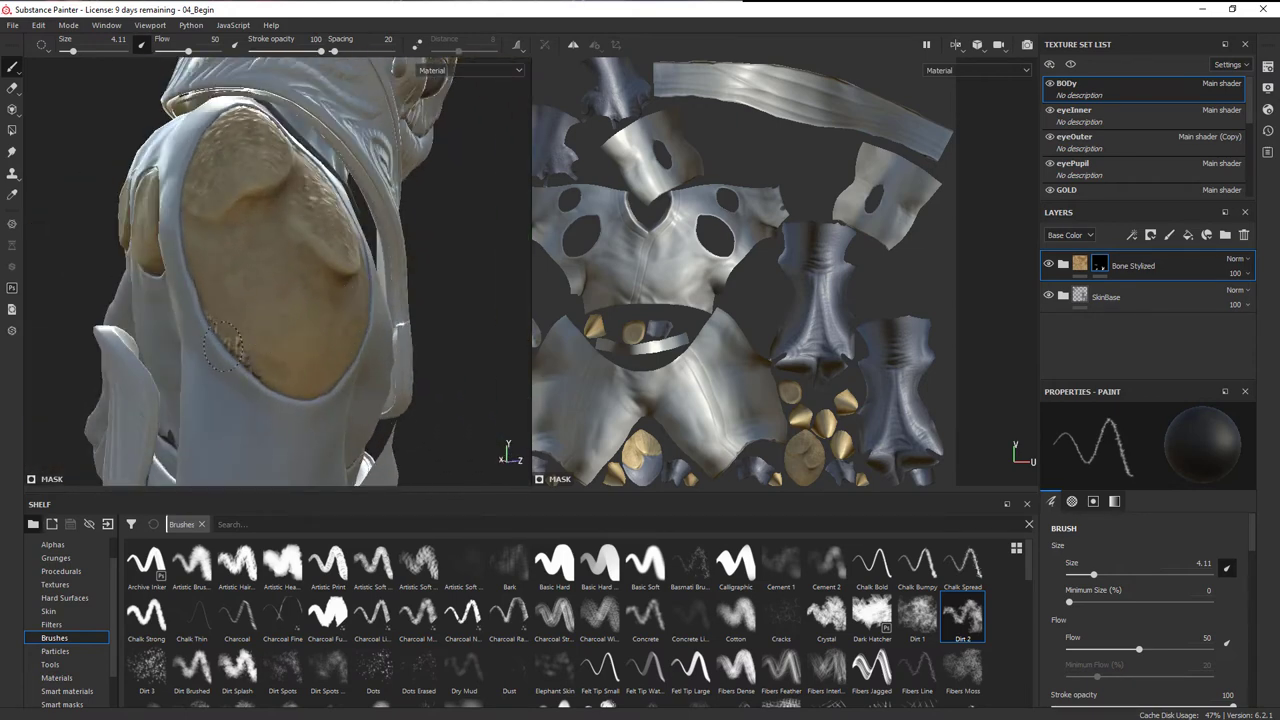
{"action": "left_click_drag", "start_coordinate": [212, 307], "coordinate": [172, 262], "text": "alt"}
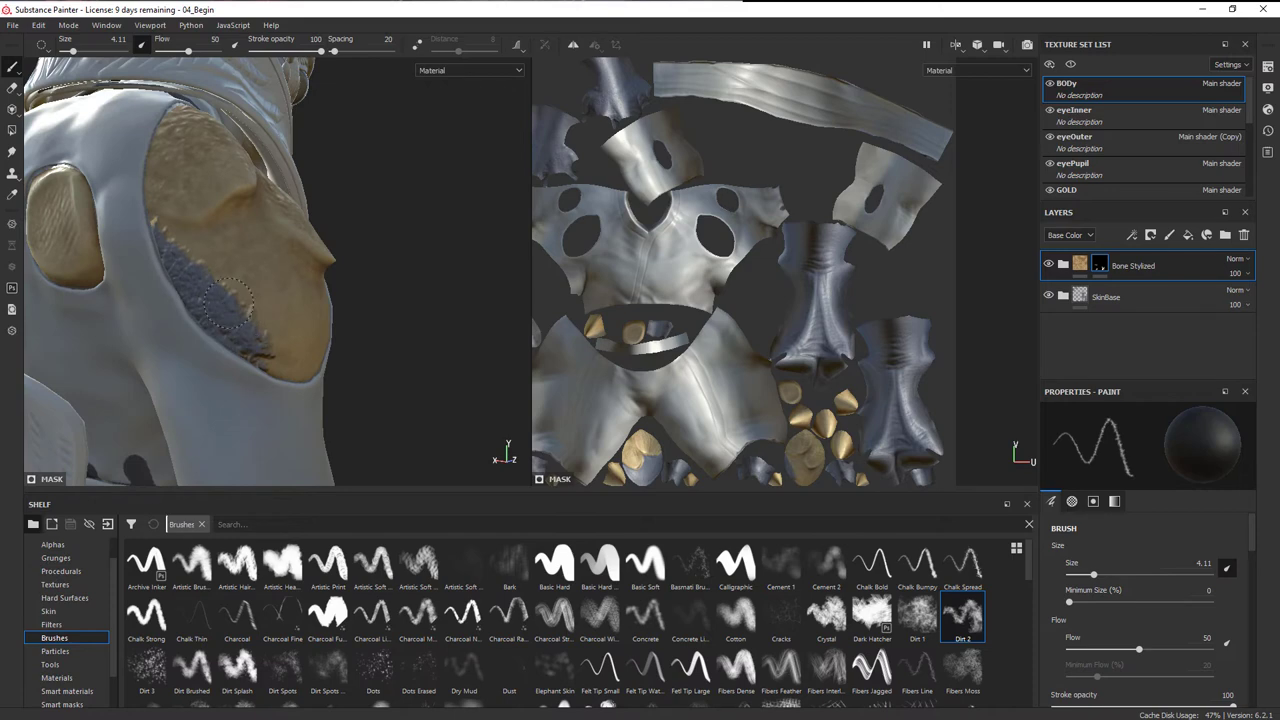
{"action": "left_click_drag", "start_coordinate": [255, 343], "coordinate": [260, 262], "text": "alt"}
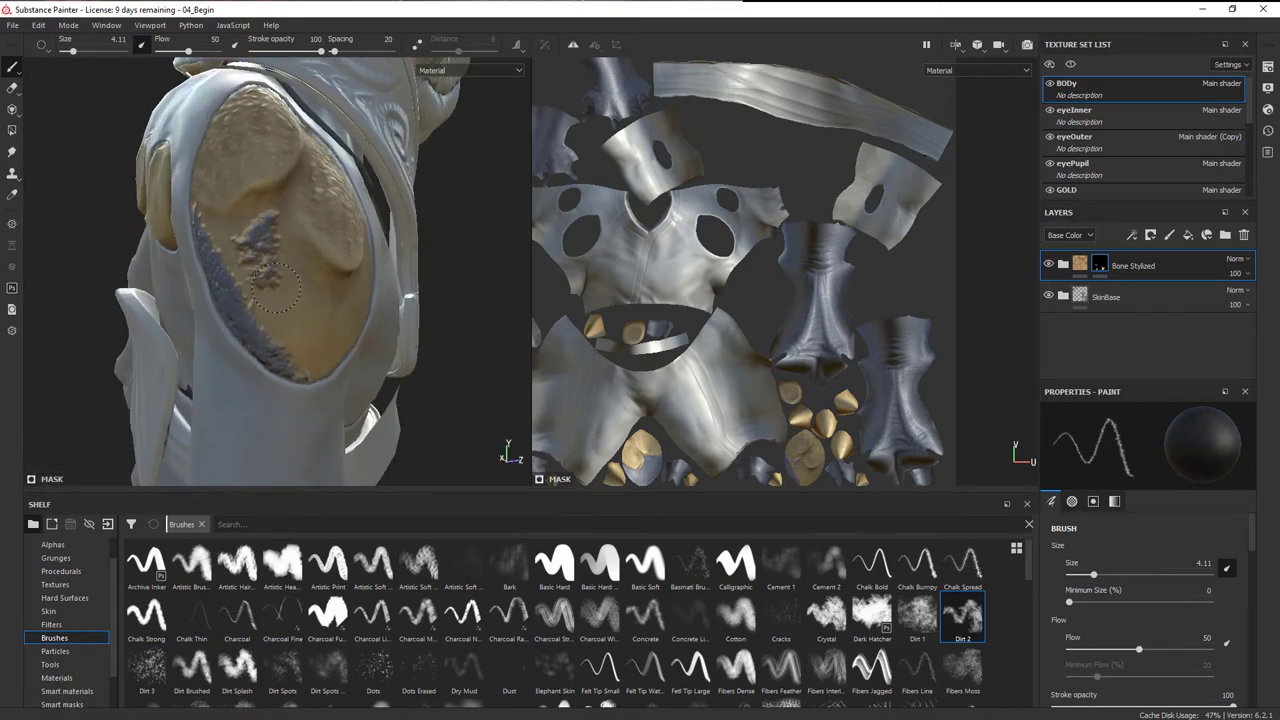
{"action": "mouse_move", "coordinate": [268, 233]}
{"action": "left_mouse_down"}
{"action": "mouse_move", "coordinate": [310, 300]}
{"action": "mouse_move", "coordinate": [321, 390]}
{"action": "left_mouse_up"}
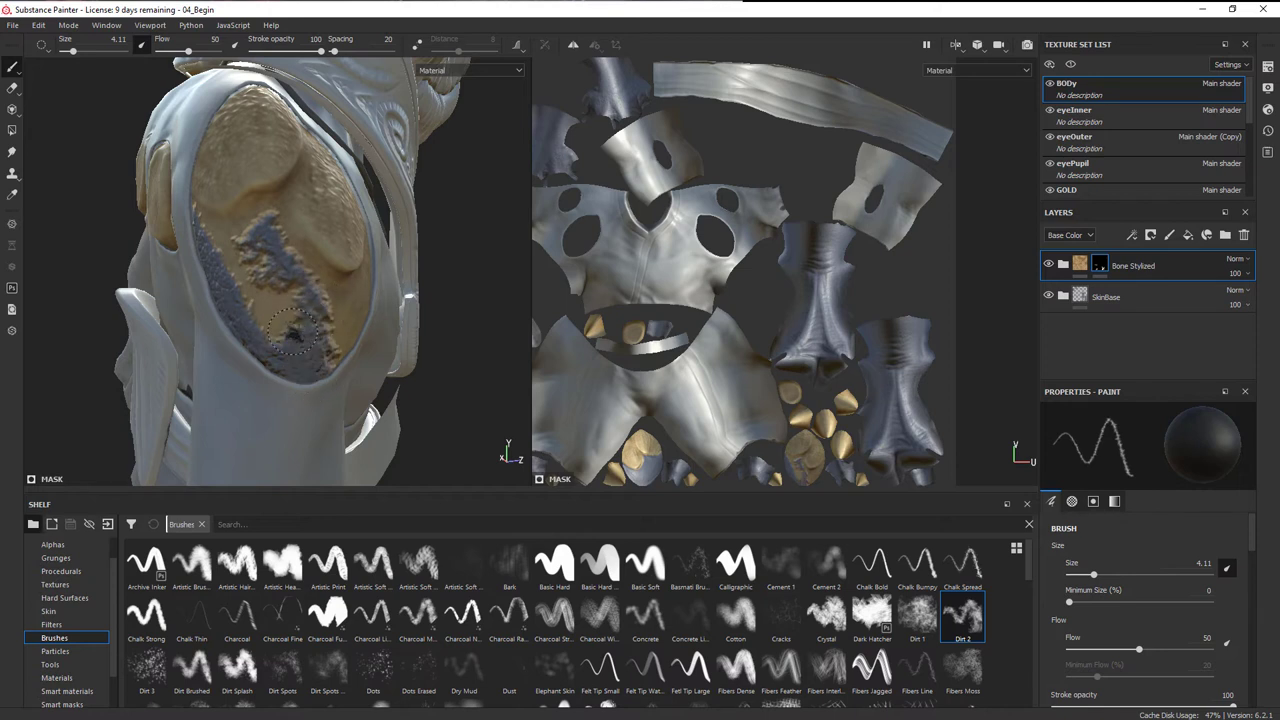
{"action": "left_click_drag", "start_coordinate": [472, 245], "coordinate": [452, 245], "text": "alt"}
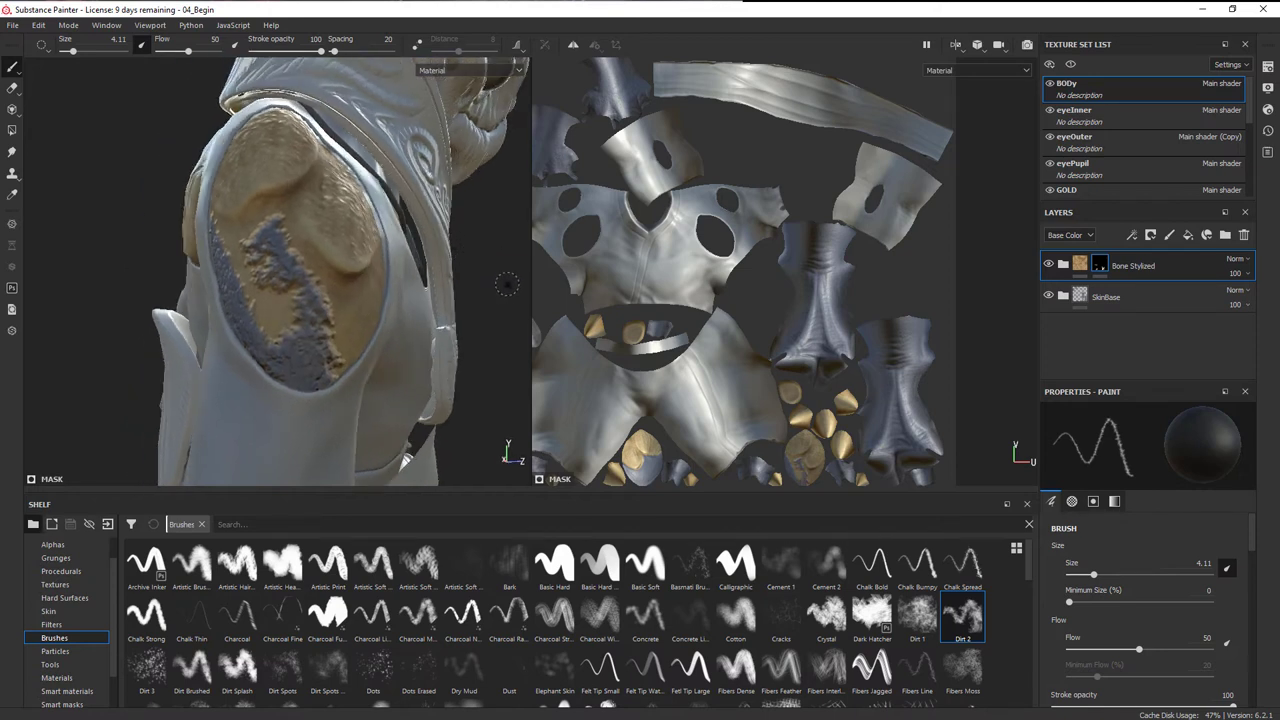
{"action": "right_click_drag", "start_coordinate": [509, 278], "coordinate": [478, 270], "text": "shift"}
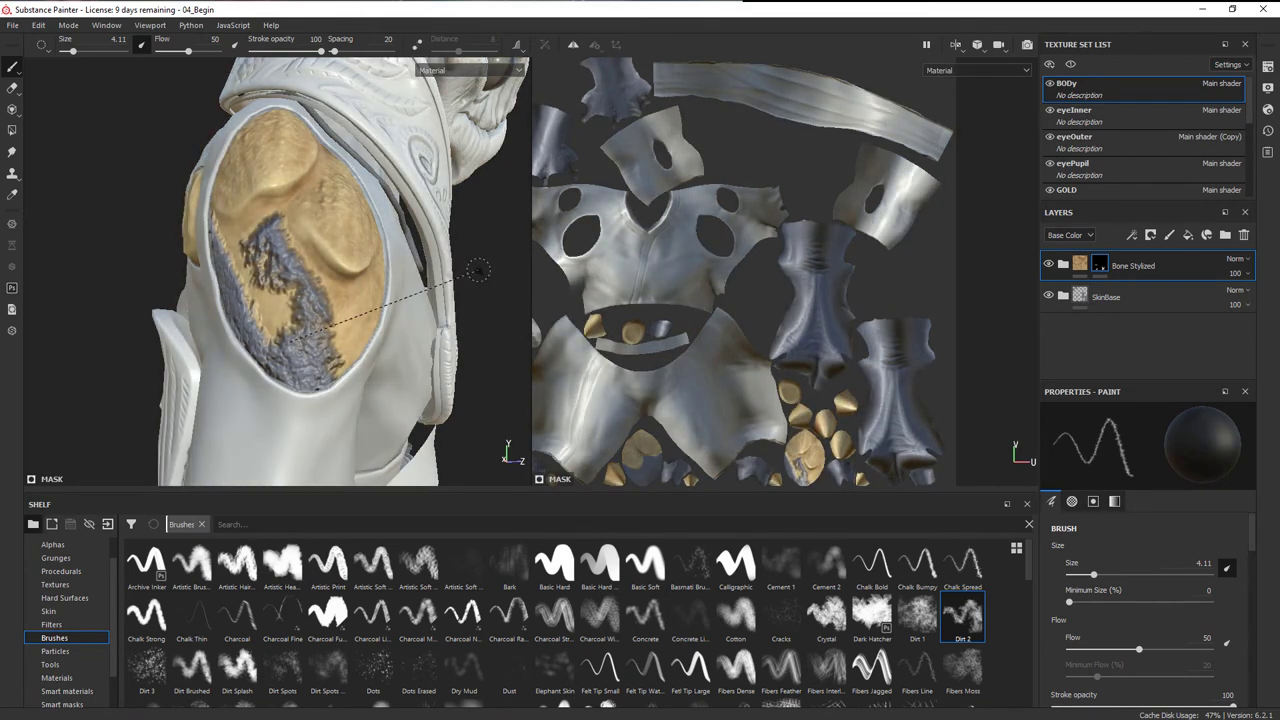
{"action": "mouse_move", "coordinate": [478, 270]}
{"action": "left_mouse_down", "text": "alt"}
{"action": "mouse_move", "coordinate": [334, 320]}
{"action": "mouse_move", "coordinate": [344, 307]}
{"action": "left_mouse_up", "text": "alt"}
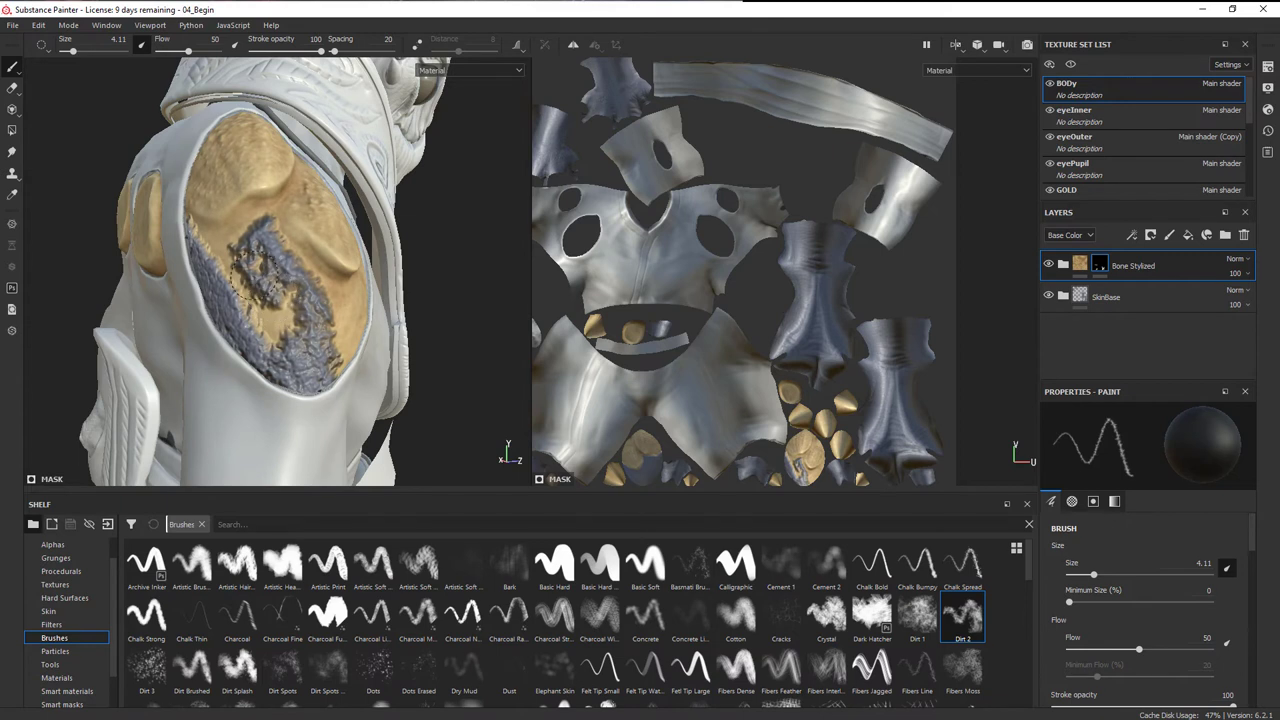
{"action": "mouse_move", "coordinate": [288, 258]}
{"action": "left_mouse_down"}
{"action": "mouse_move", "coordinate": [275, 300]}
{"action": "mouse_move", "coordinate": [292, 330]}
{"action": "mouse_move", "coordinate": [305, 305]}
{"action": "left_mouse_up"}
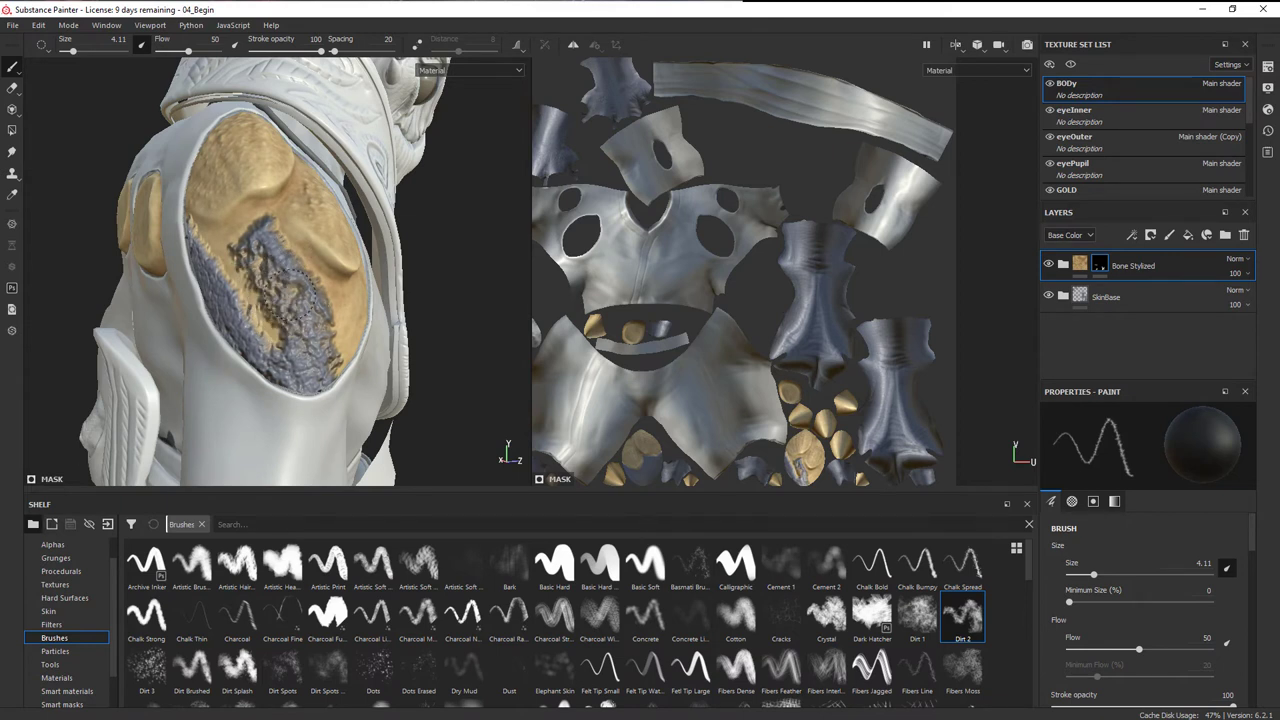
Step: Switch to the Basic Soft brush at size 10 and fill in the skin area on the lower right shoulder plate
{"action": "right_click", "coordinate": [280, 362]}
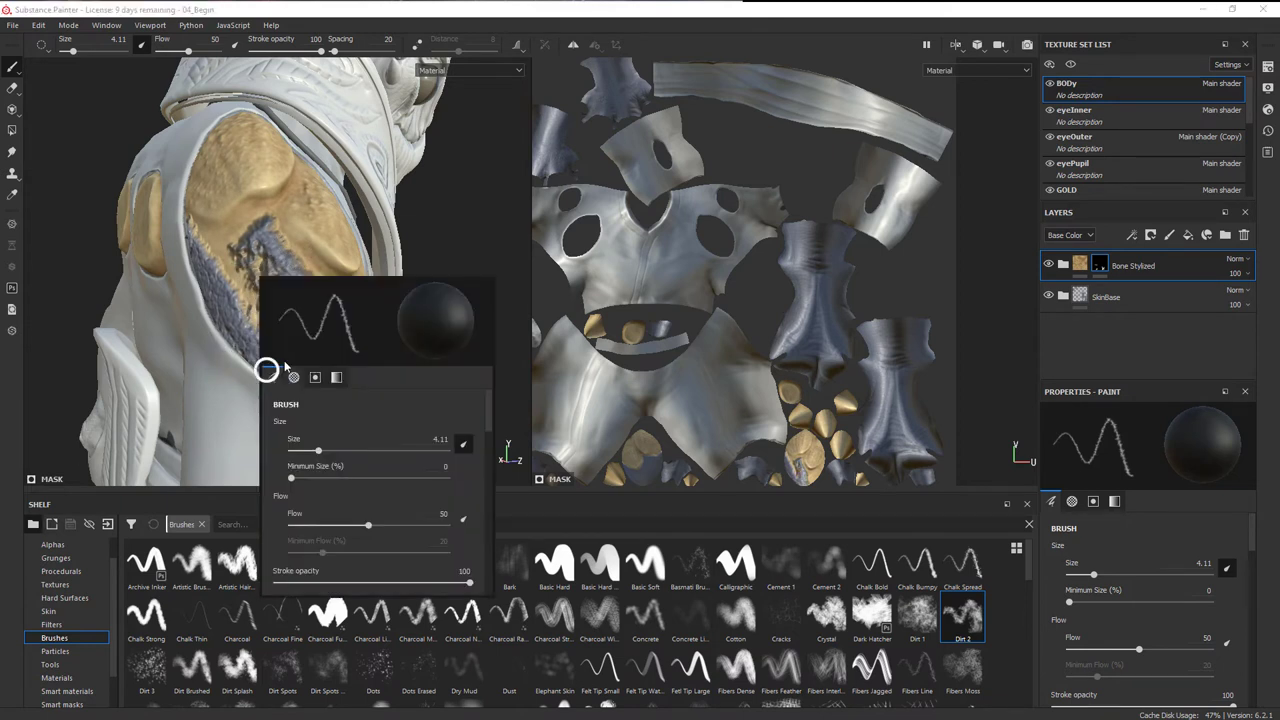
{"action": "mouse_move", "coordinate": [251, 304]}
{"action": "left_mouse_down"}
{"action": "mouse_move", "coordinate": [280, 343]}
{"action": "mouse_move", "coordinate": [257, 287]}
{"action": "left_mouse_up"}
{"action": "left_click", "coordinate": [645, 563]}
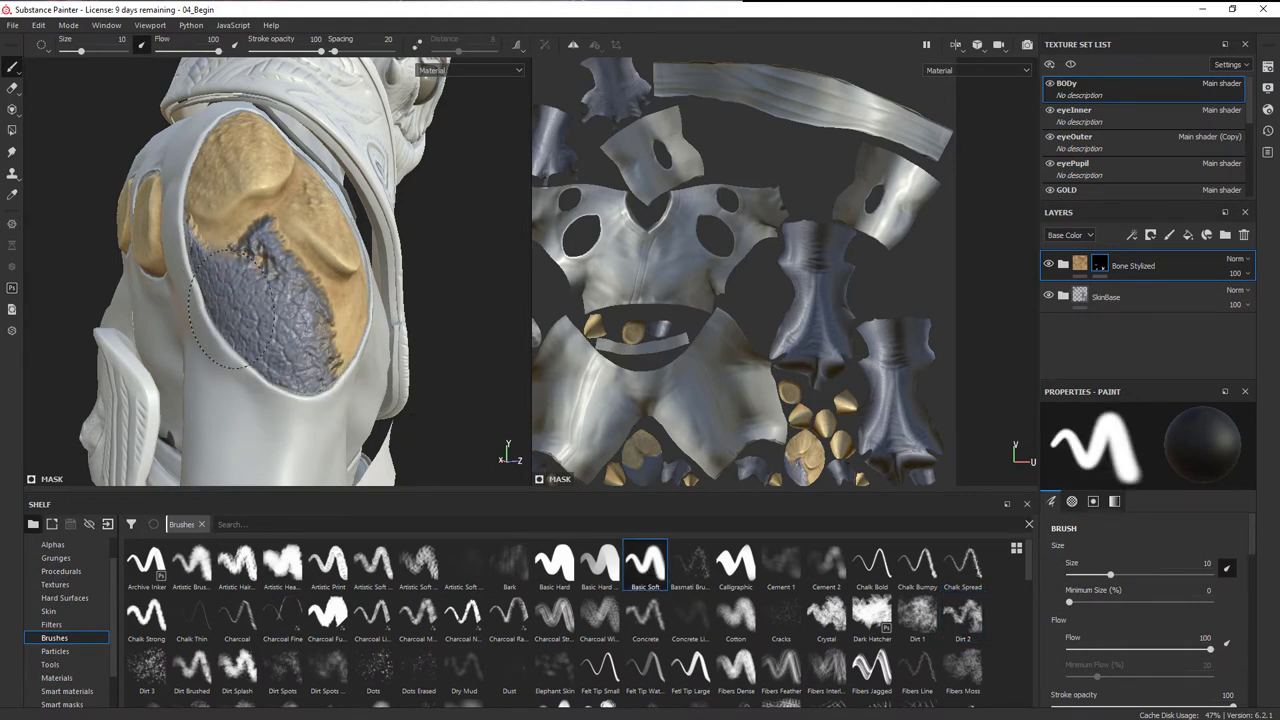
{"action": "mouse_move", "coordinate": [343, 330]}
{"action": "left_mouse_down", "text": "alt"}
{"action": "mouse_move", "coordinate": [320, 352]}
{"action": "mouse_move", "coordinate": [425, 330]}
{"action": "mouse_move", "coordinate": [410, 275]}
{"action": "mouse_move", "coordinate": [361, 335]}
{"action": "left_mouse_up", "text": "alt"}
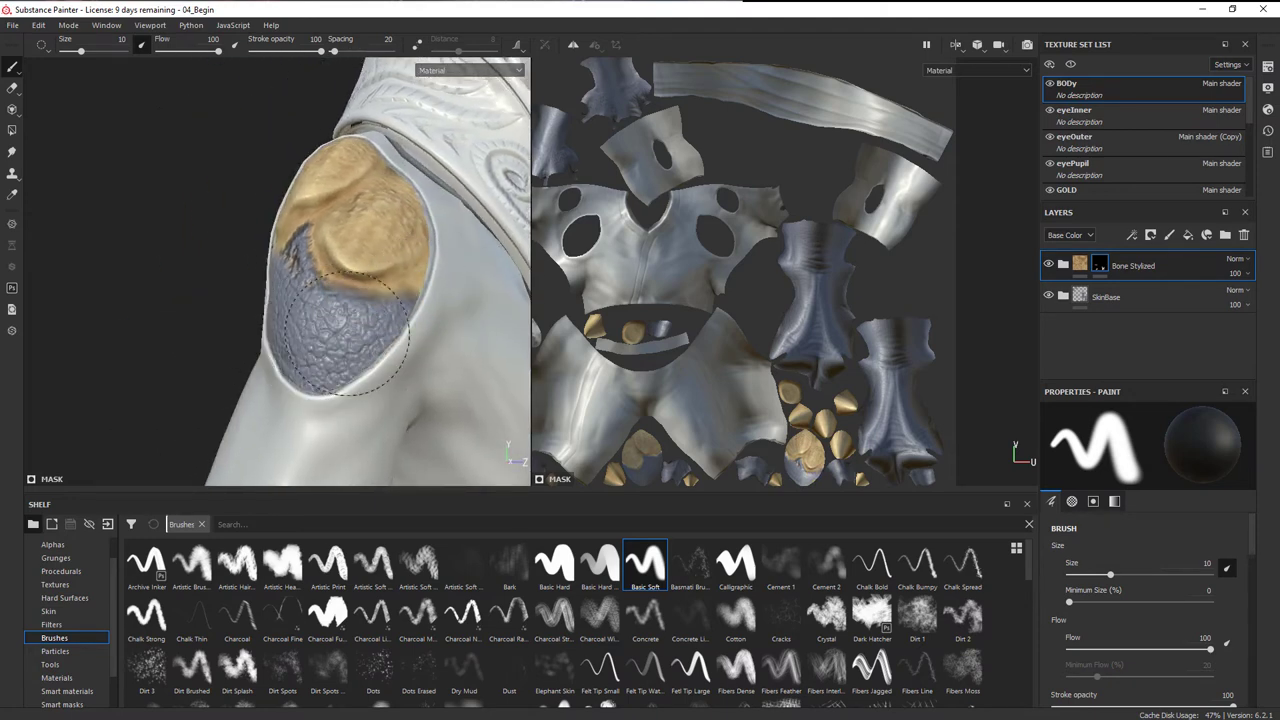
Step: Set the Basic Soft brush size to 3.01 and refine the skin edge just below the bone lobes on the right shoulder plate
{"action": "right_click_drag", "start_coordinate": [404, 323], "coordinate": [408, 312], "text": "ctrl"}
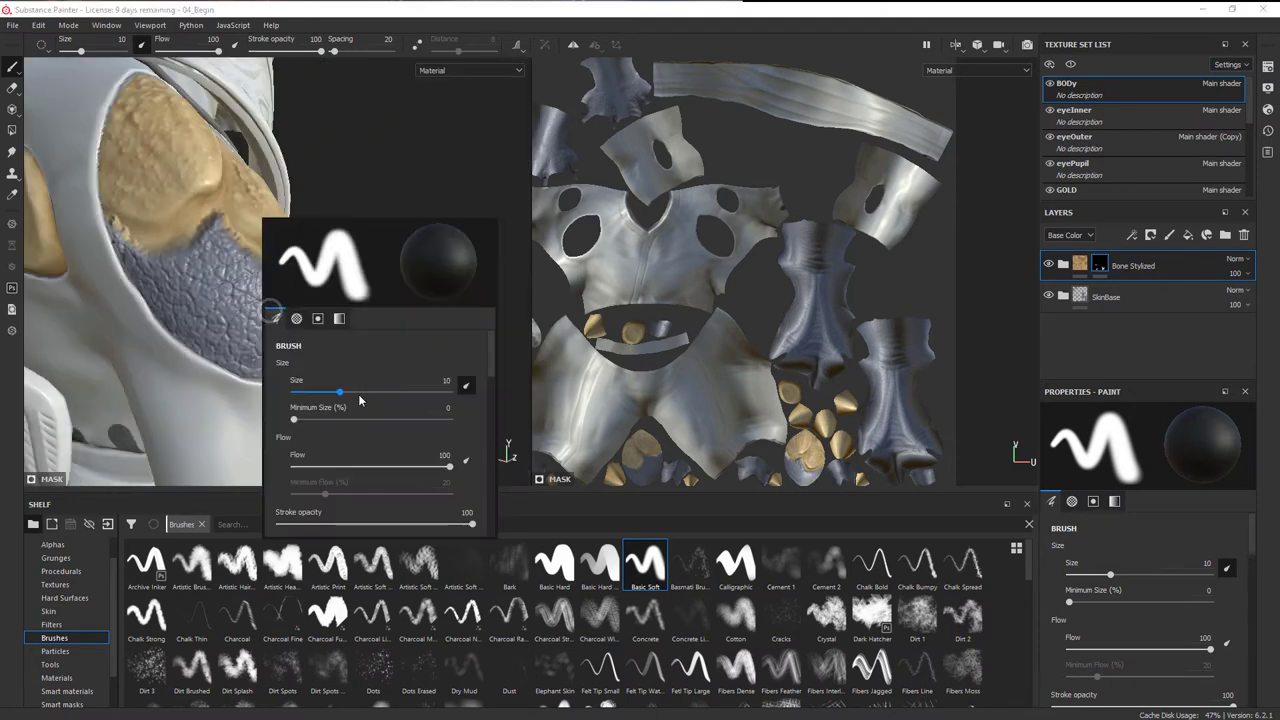
{"action": "left_click_drag", "start_coordinate": [341, 392], "coordinate": [315, 390]}
{"action": "mouse_move", "coordinate": [182, 334]}
{"action": "left_mouse_down", "text": "alt"}
{"action": "mouse_move", "coordinate": [165, 328]}
{"action": "mouse_move", "coordinate": [340, 400]}
{"action": "mouse_move", "coordinate": [338, 262]}
{"action": "left_mouse_up", "text": "alt"}
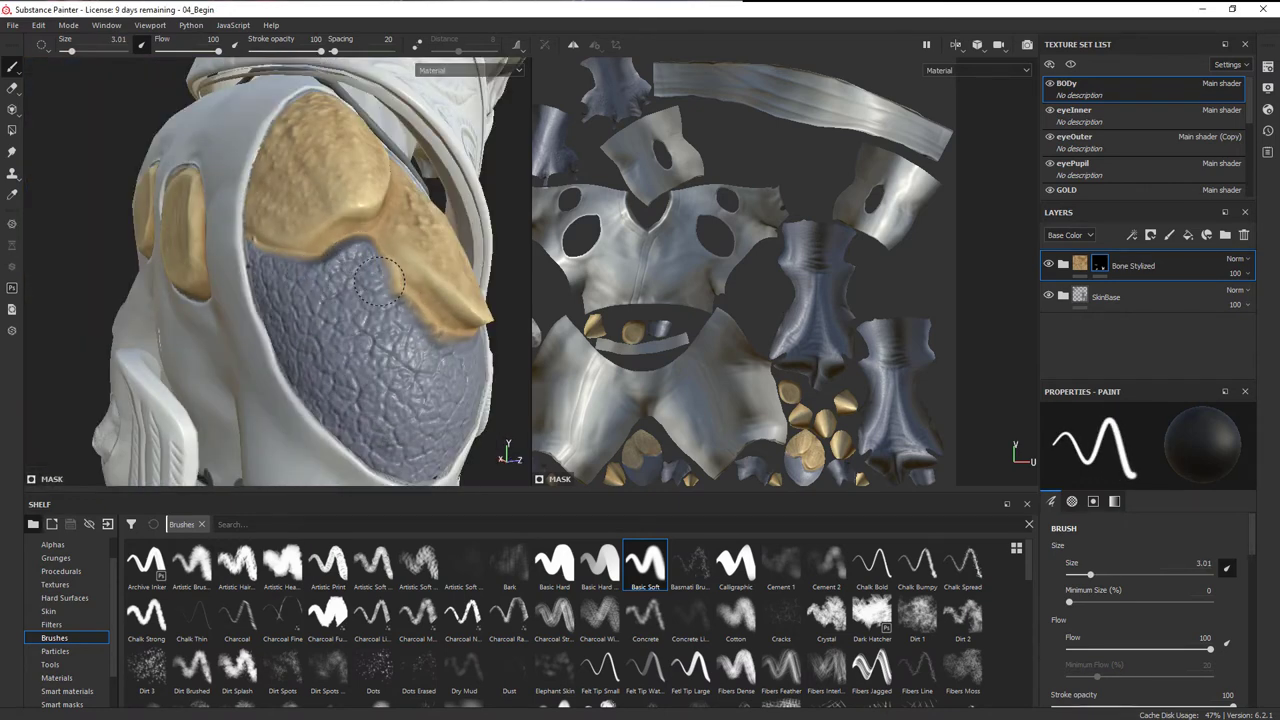
{"action": "left_click_drag", "start_coordinate": [435, 332], "coordinate": [310, 250], "text": "alt"}
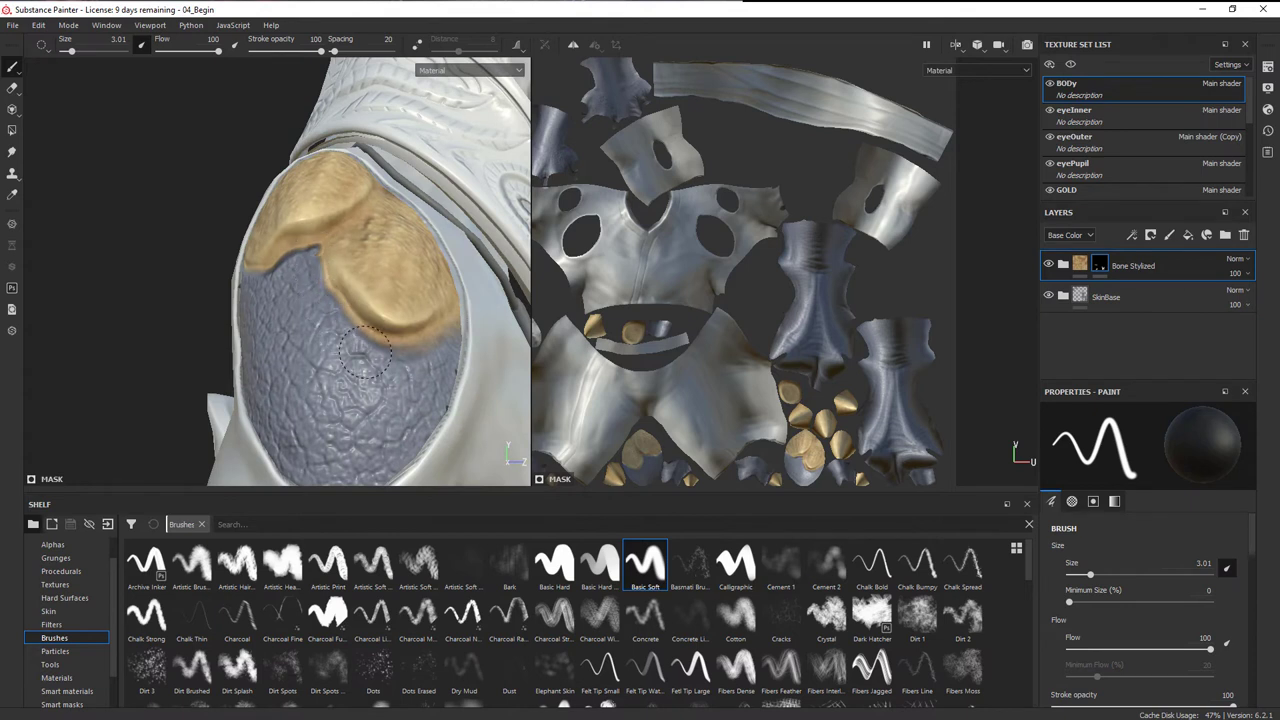
Step: Switch to the Dirt 2 brush at size 2.87 and roughen the bone-to-skin border on the right shoulder plate
{"action": "mouse_move", "coordinate": [365, 352]}
{"action": "left_mouse_down", "text": "alt"}
{"action": "mouse_move", "coordinate": [360, 380]}
{"action": "mouse_move", "coordinate": [381, 357]}
{"action": "left_mouse_up", "text": "alt"}
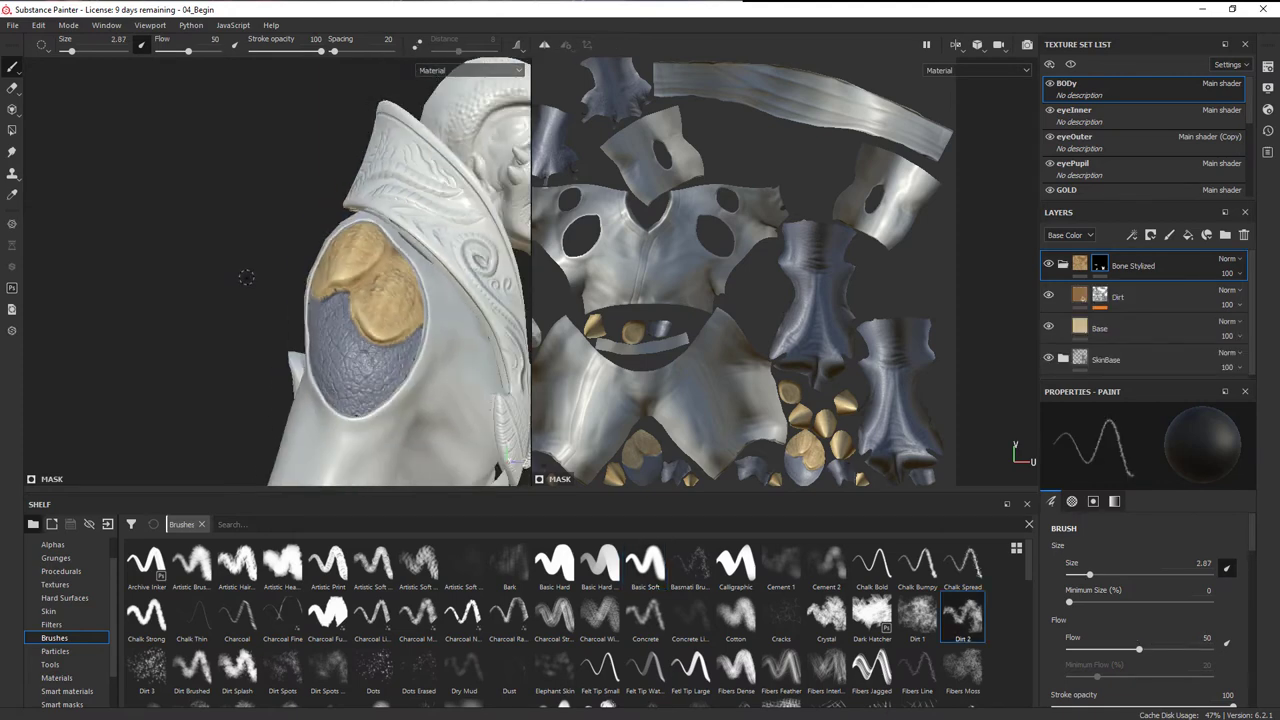
{"action": "mouse_move", "coordinate": [251, 277]}
{"action": "left_mouse_down", "text": "alt"}
{"action": "mouse_move", "coordinate": [434, 306]}
{"action": "mouse_move", "coordinate": [343, 318]}
{"action": "left_mouse_up", "text": "alt"}
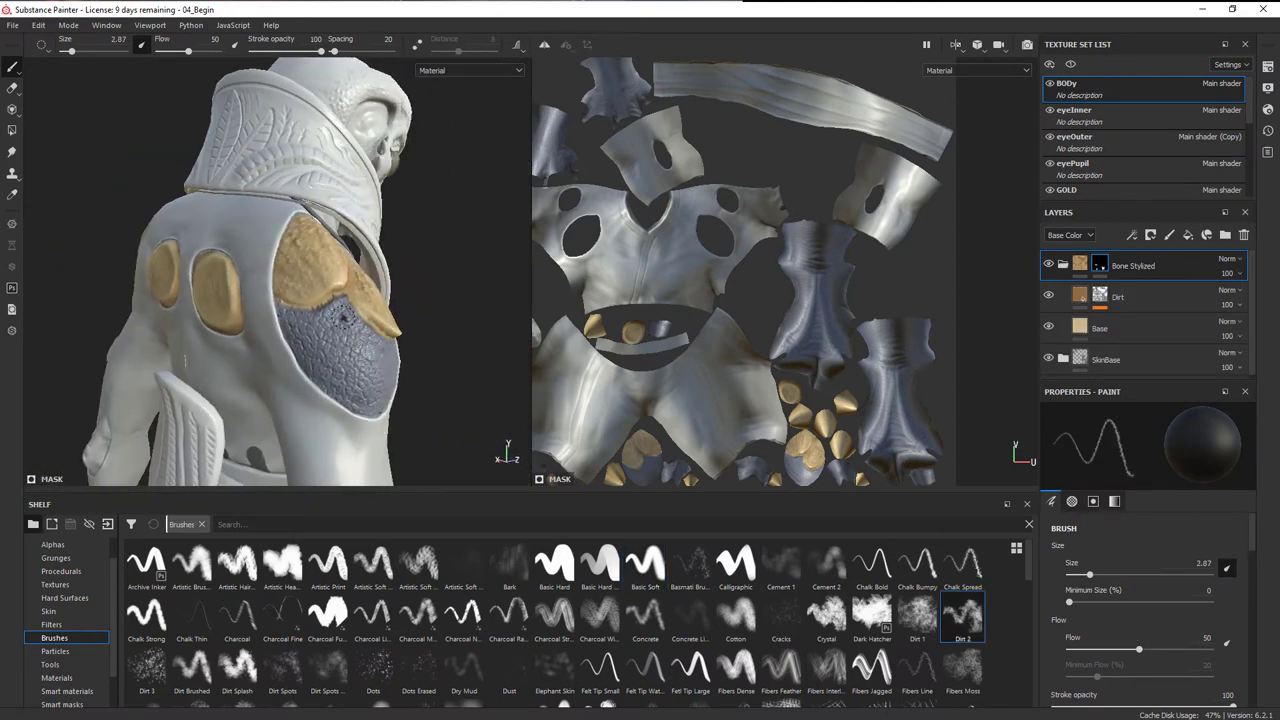
{"action": "left_click_drag", "start_coordinate": [105, 298], "coordinate": [375, 308], "text": "alt"}
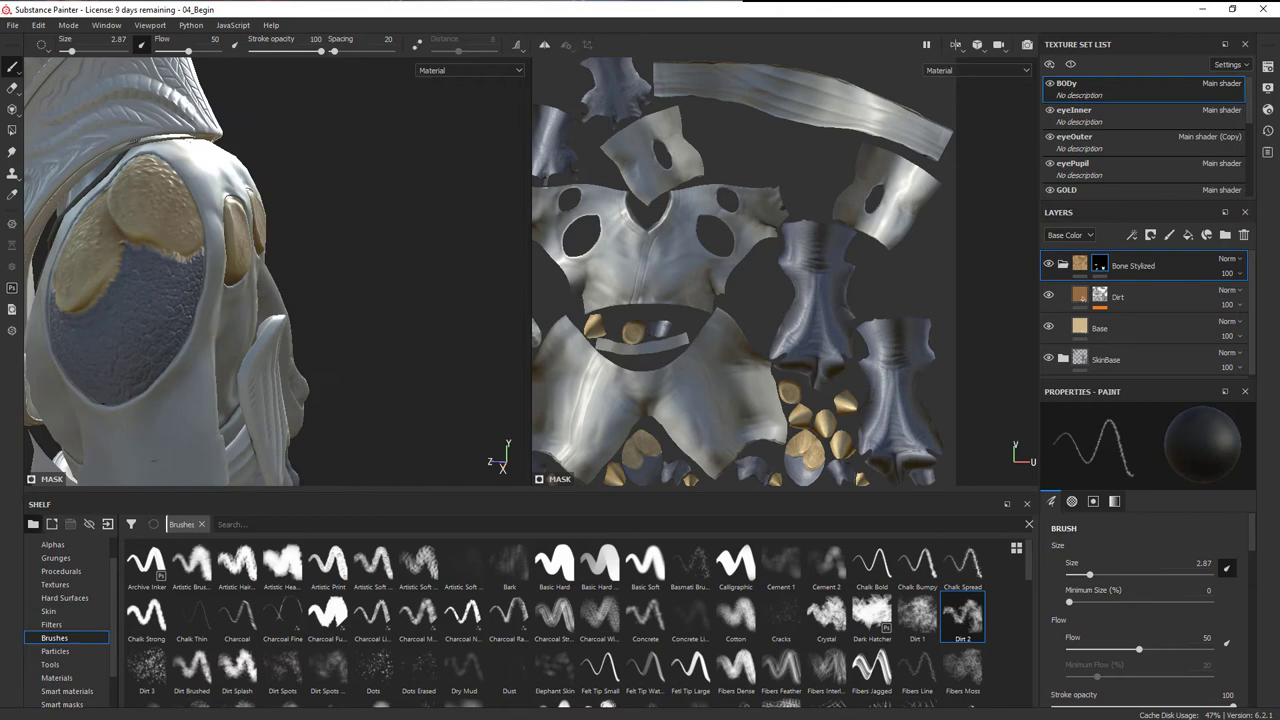
{"action": "left_click_drag", "start_coordinate": [169, 389], "coordinate": [136, 296], "text": "alt"}
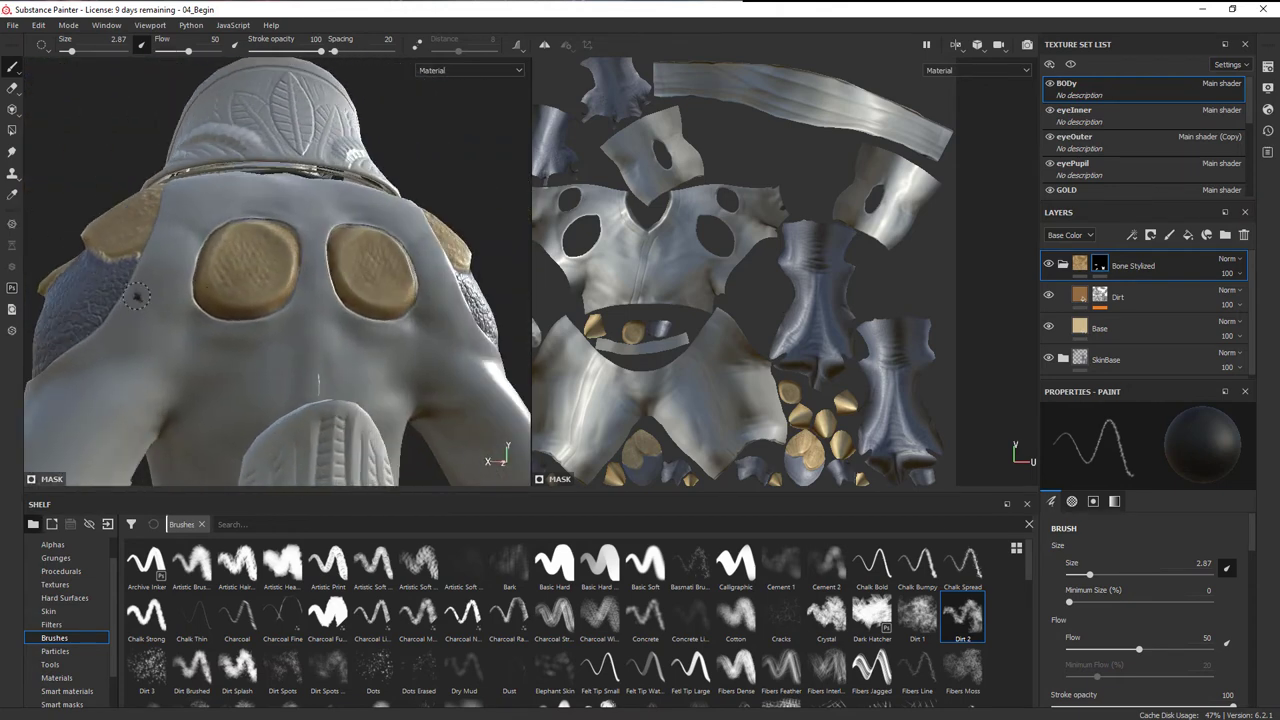
Step: Add a Blur filter to the mask of the Bone Stylized folder
{"action": "left_click", "coordinate": [1135, 236]}
{"action": "left_click", "coordinate": [1161, 343]}
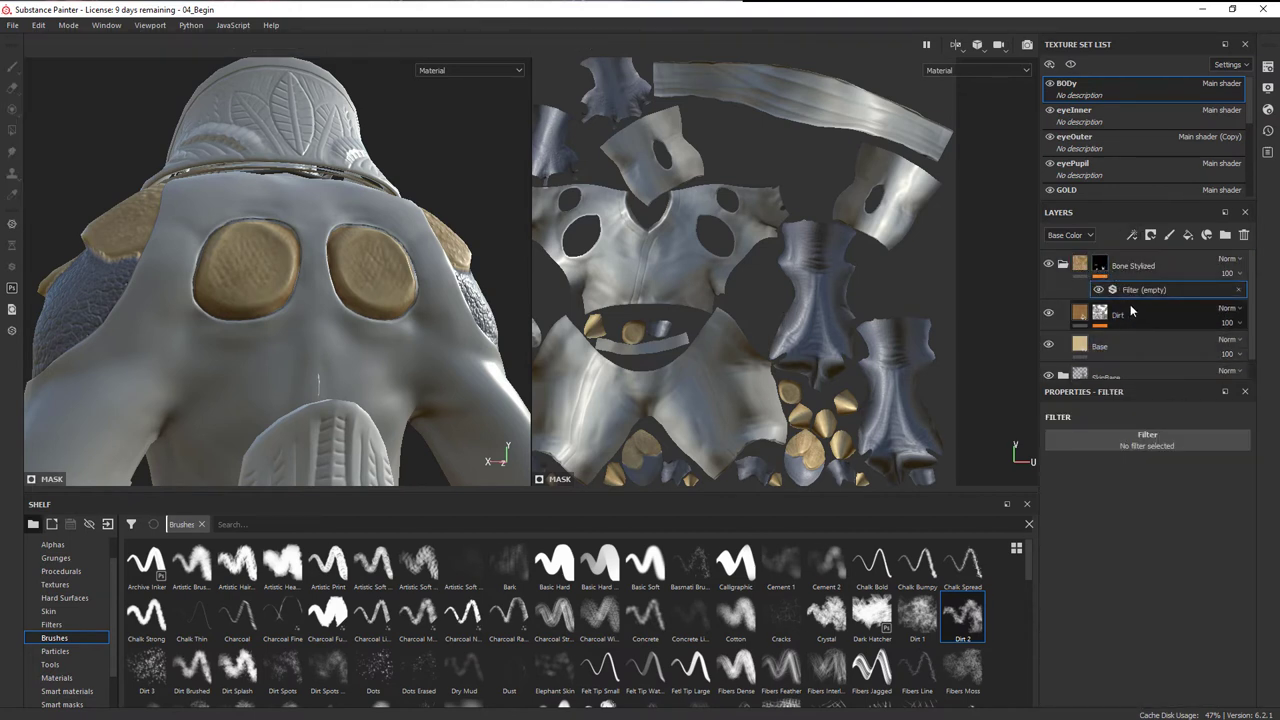
{"action": "left_click", "coordinate": [1128, 435]}
{"action": "type", "text": "blur"}
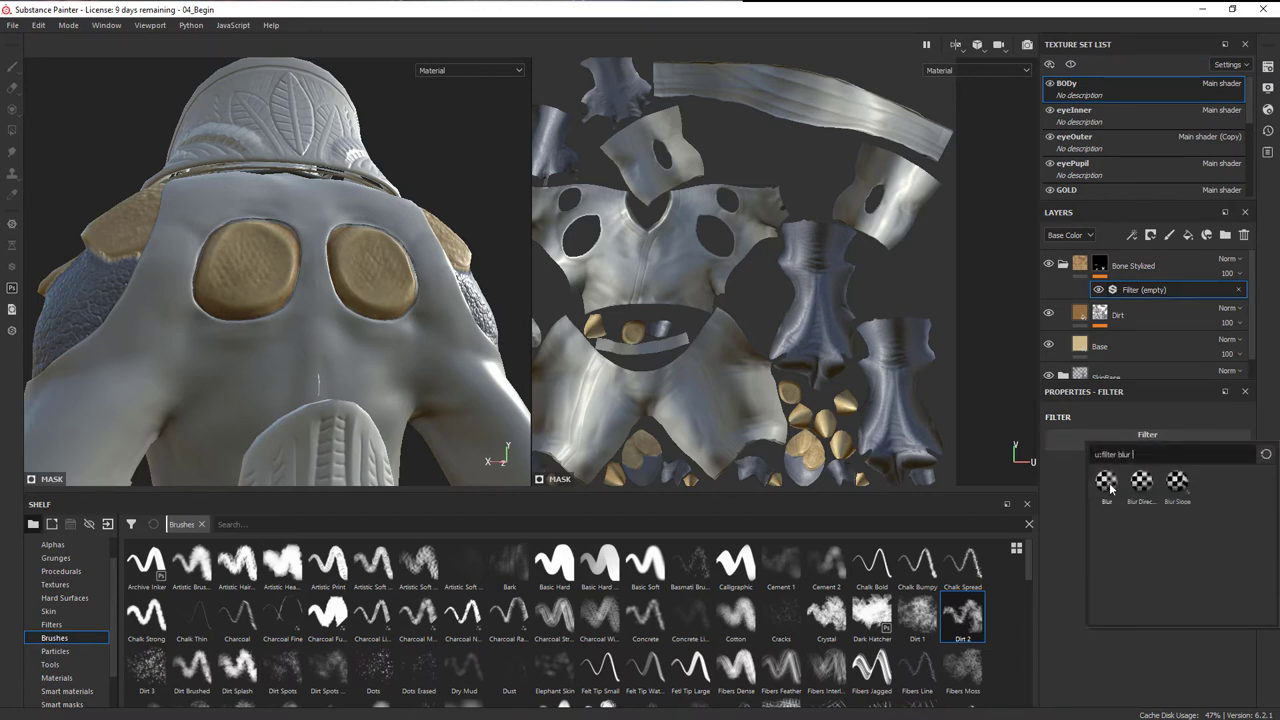
{"action": "left_click", "coordinate": [1107, 483]}
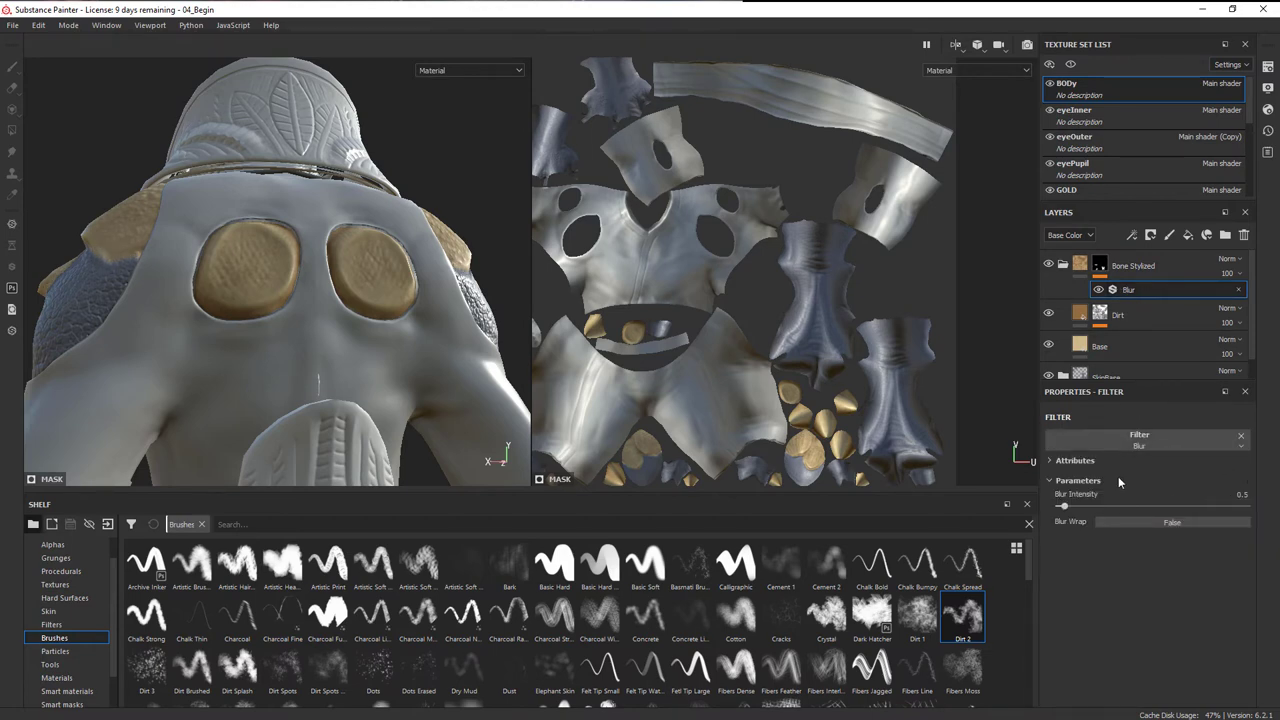
Step: Set the mask filter's Blur Intensity to 1.59 to soften the bone-to-skin borders on the shoulder plates
{"action": "left_click_drag", "start_coordinate": [411, 253], "coordinate": [240, 300], "text": "alt"}
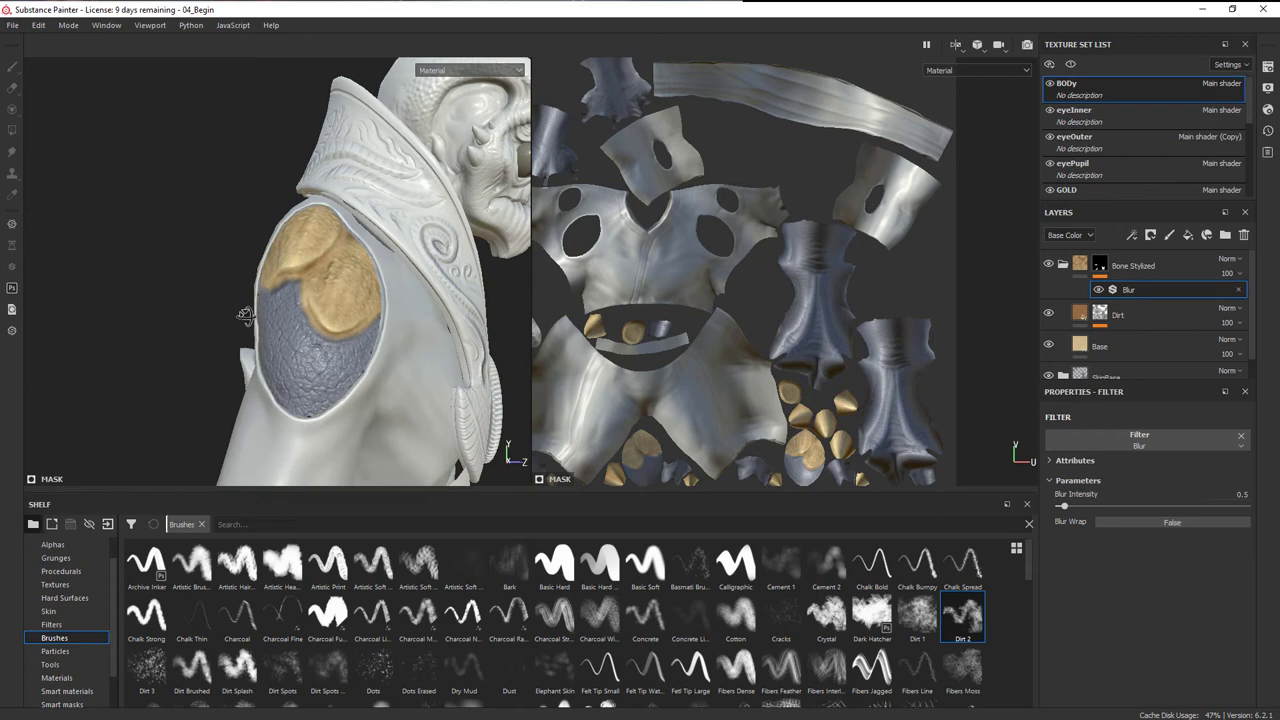
{"action": "right_click_drag", "start_coordinate": [275, 300], "coordinate": [838, 406], "text": "alt"}
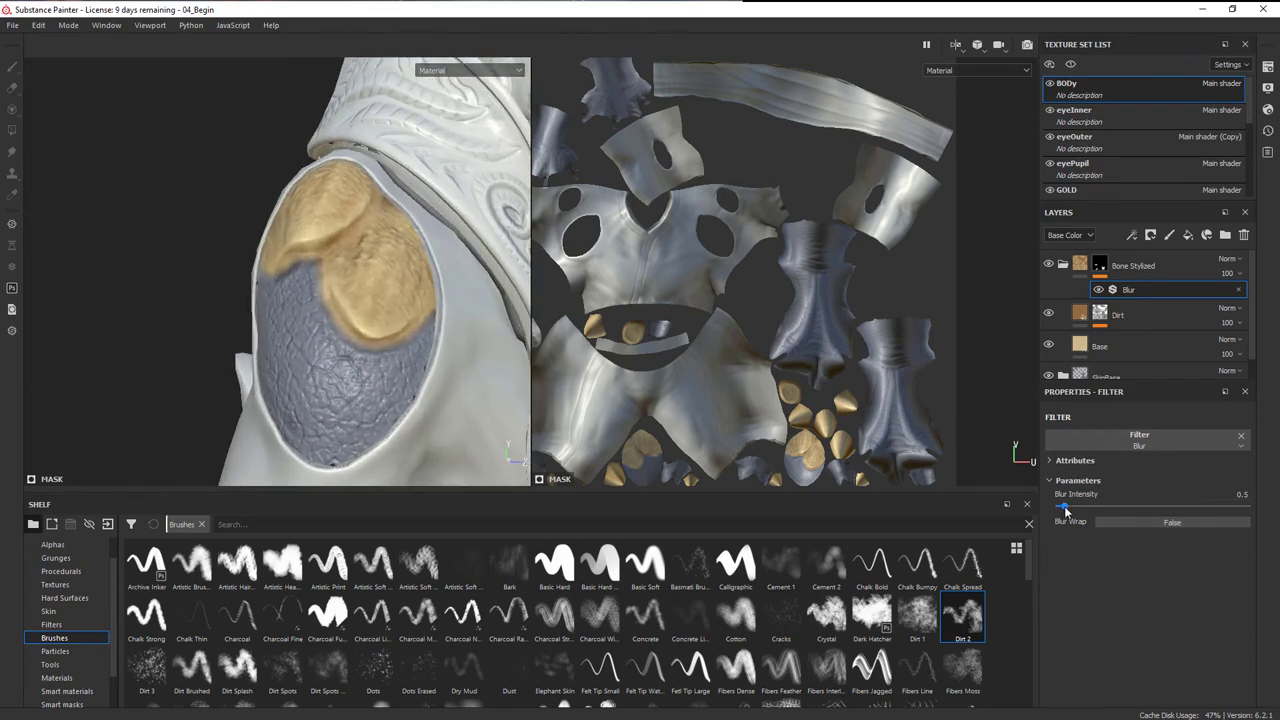
{"action": "left_click_drag", "start_coordinate": [1064, 506], "coordinate": [1078, 507]}
Step: Examine the blurred bone-to-skin transitions on both shoulders and the bone plates on the back from several angles and lighting directions
{"action": "right_click_drag", "start_coordinate": [327, 321], "coordinate": [187, 279], "text": "alt"}
{"action": "left_click_drag", "start_coordinate": [187, 279], "coordinate": [399, 315], "text": "alt"}
{"action": "right_click_drag", "start_coordinate": [399, 315], "coordinate": [262, 232], "text": "alt"}
{"action": "middle_click_drag", "start_coordinate": [262, 232], "coordinate": [342, 188], "text": "alt"}
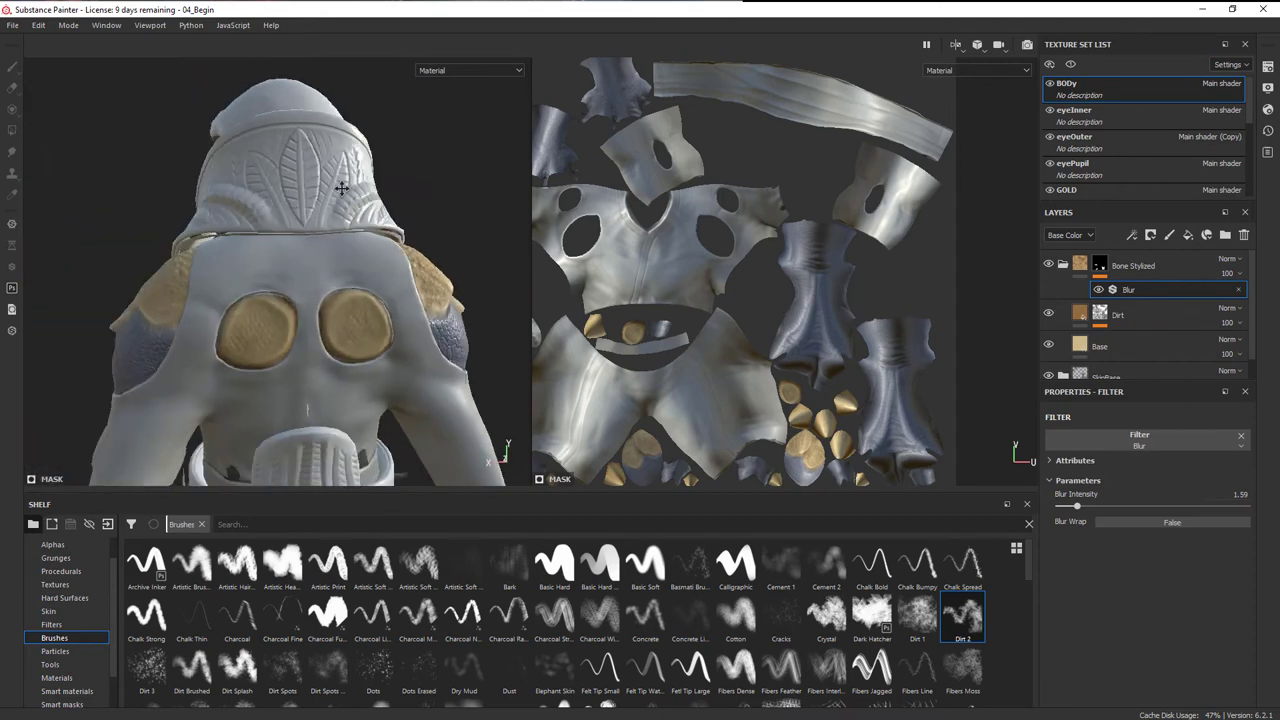
{"action": "left_click_drag", "start_coordinate": [341, 188], "coordinate": [458, 272], "text": "alt"}
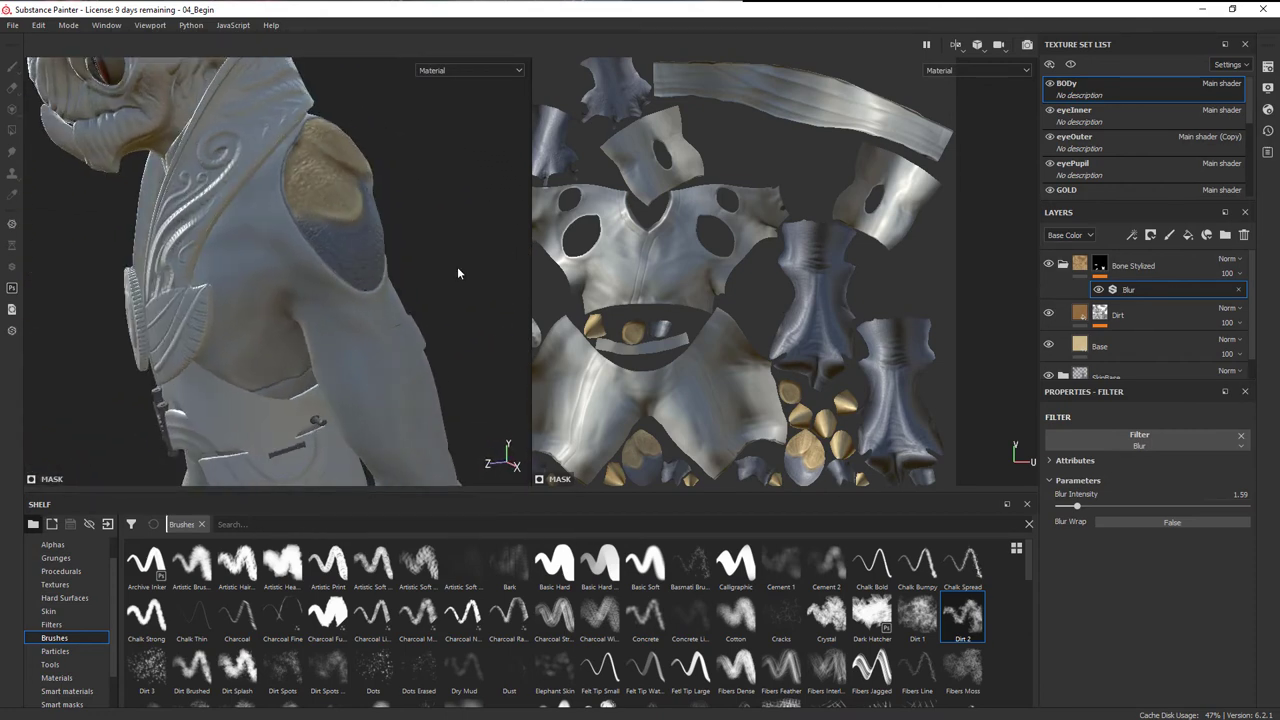
{"action": "right_click_drag", "start_coordinate": [458, 272], "coordinate": [350, 268], "text": "shift"}
{"action": "right_click_drag", "start_coordinate": [350, 268], "coordinate": [305, 248], "text": "alt"}
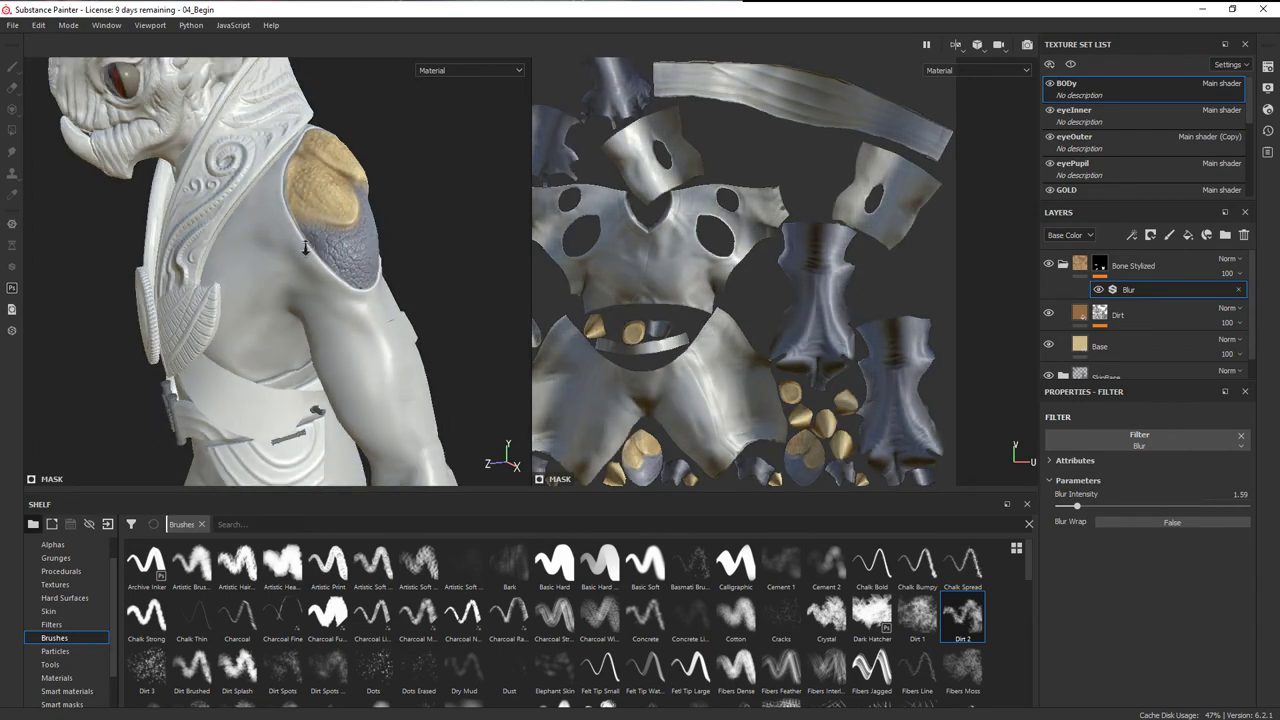
{"action": "left_click_drag", "start_coordinate": [306, 248], "coordinate": [251, 314], "text": "alt"}
{"action": "right_click_drag", "start_coordinate": [251, 314], "coordinate": [372, 240], "text": "alt"}
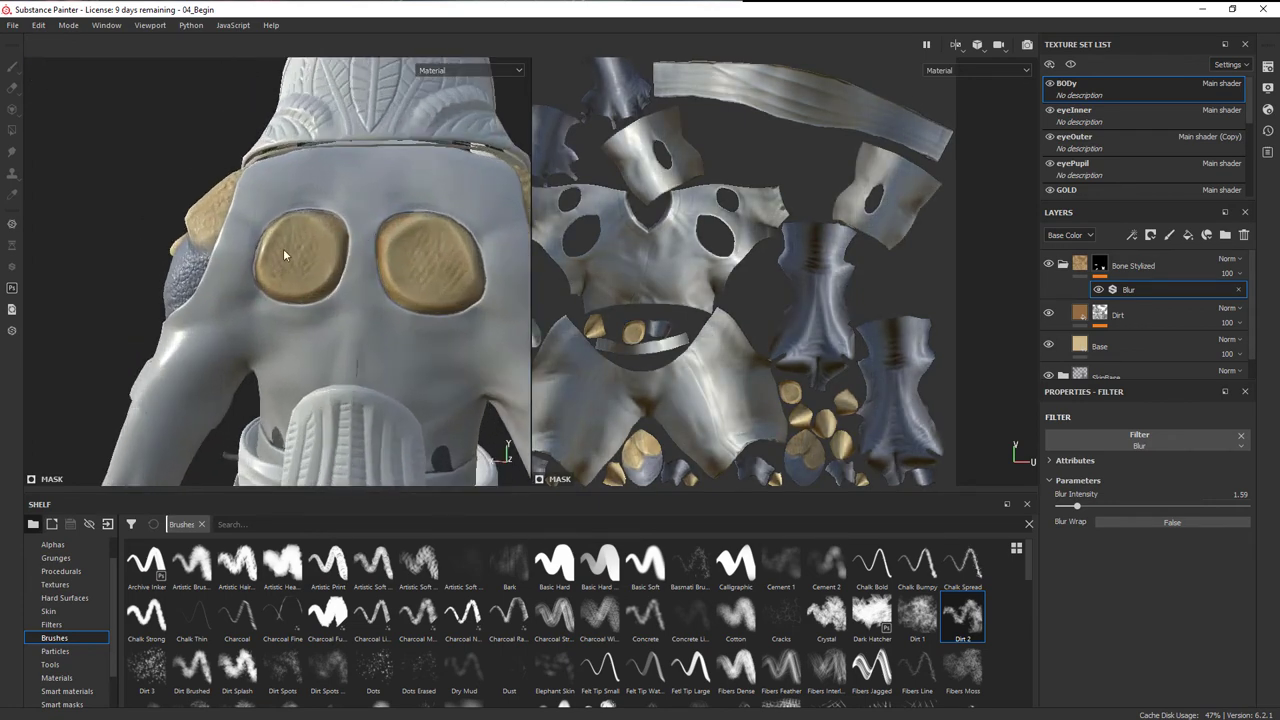
{"action": "left_click_drag", "start_coordinate": [390, 301], "coordinate": [242, 270], "text": "alt"}
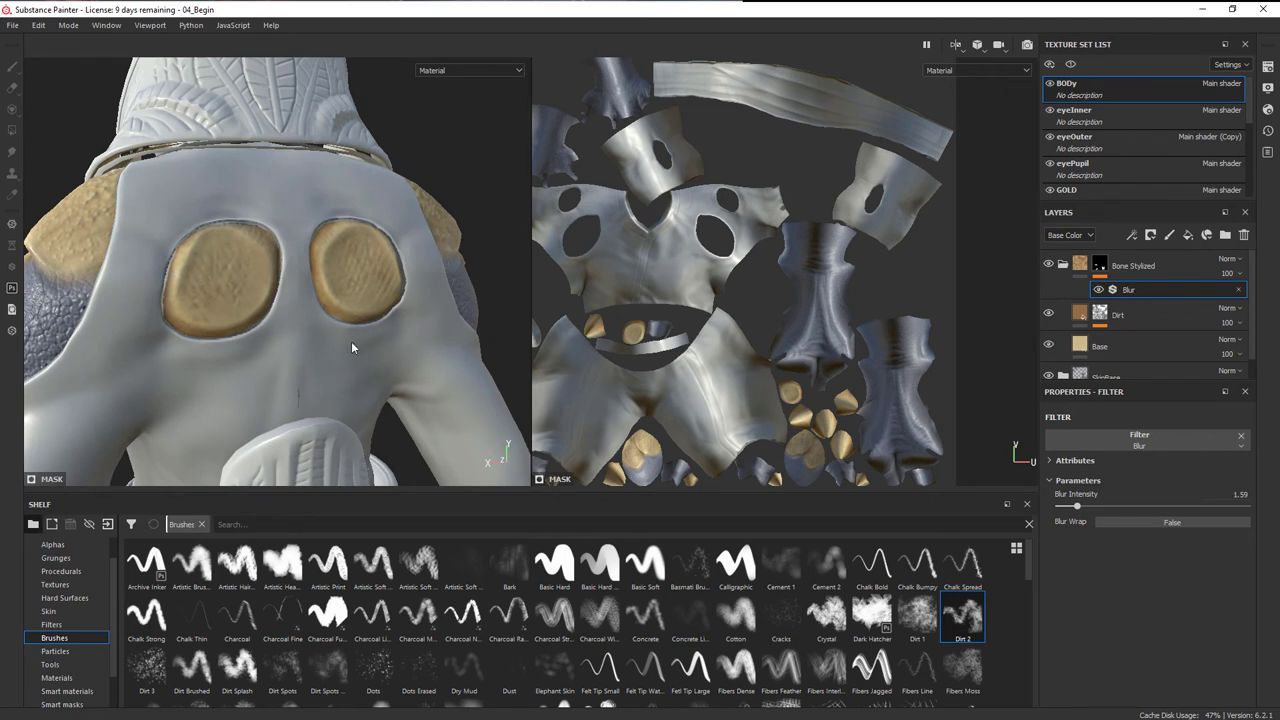
Step: Add a paint layer directly above the Dirt layer inside the Bone Stylized folder
{"action": "left_click", "coordinate": [1063, 264]}
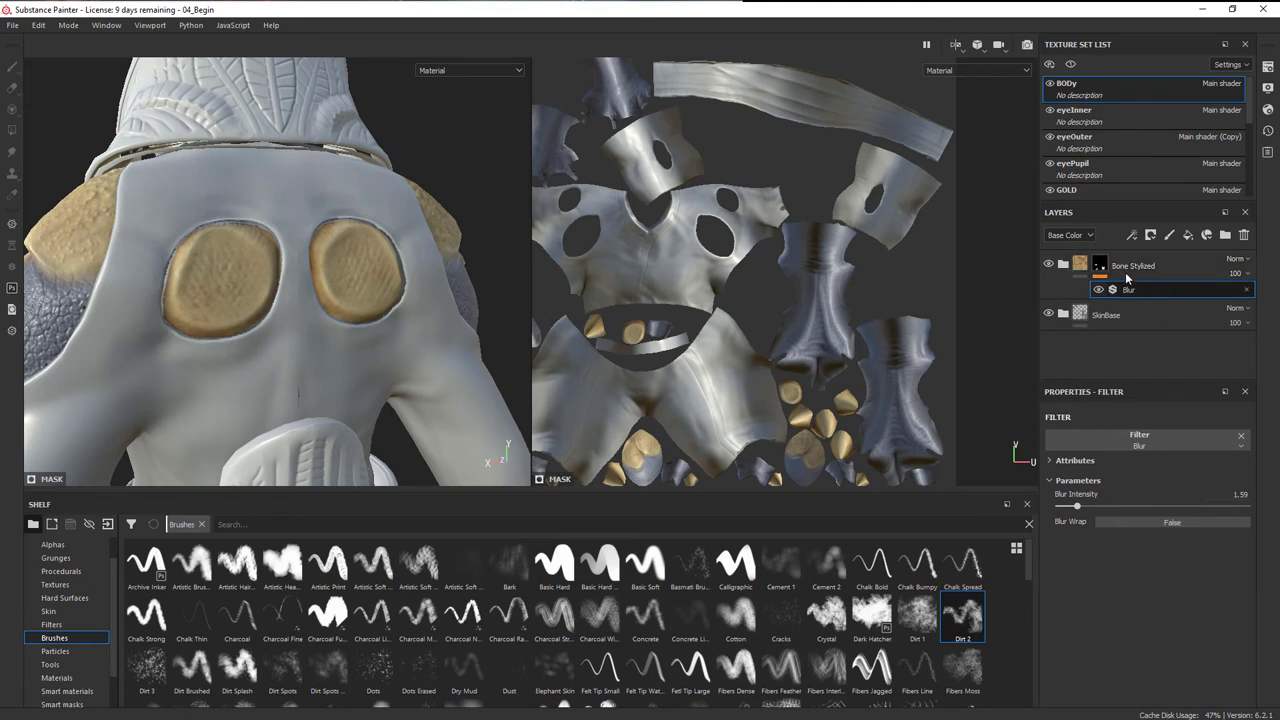
{"action": "left_click", "coordinate": [1058, 268]}
{"action": "left_click", "coordinate": [1060, 266]}
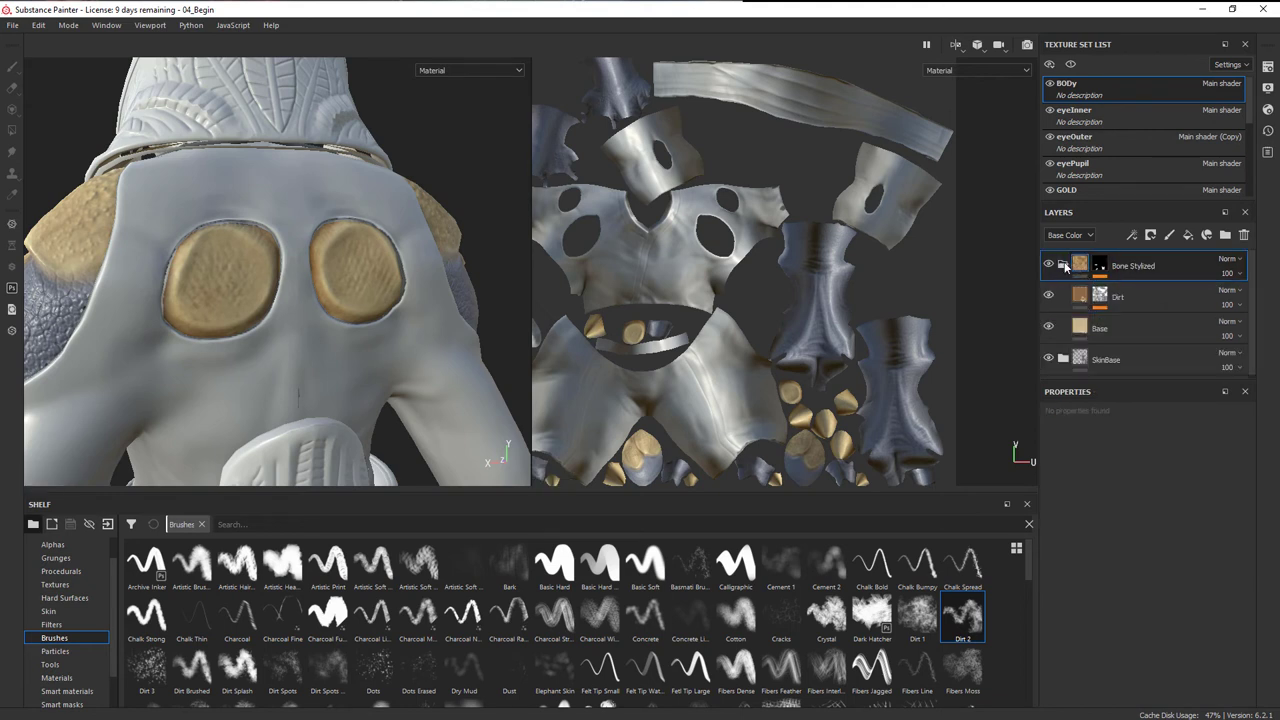
{"action": "left_click", "coordinate": [1154, 297]}
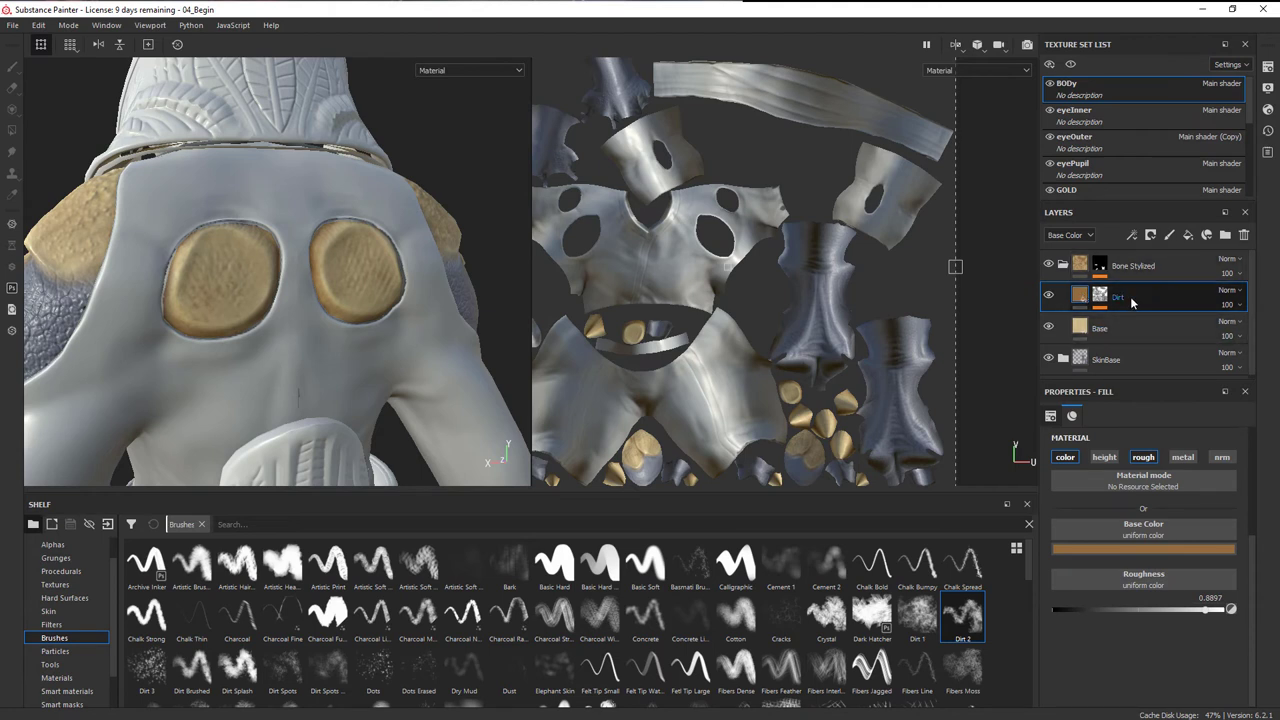
{"action": "scroll", "coordinate": [1154, 322], "scroll_direction": "down", "scroll_amount": 1}
{"action": "scroll", "coordinate": [1152, 317], "scroll_direction": "up", "scroll_amount": 1}
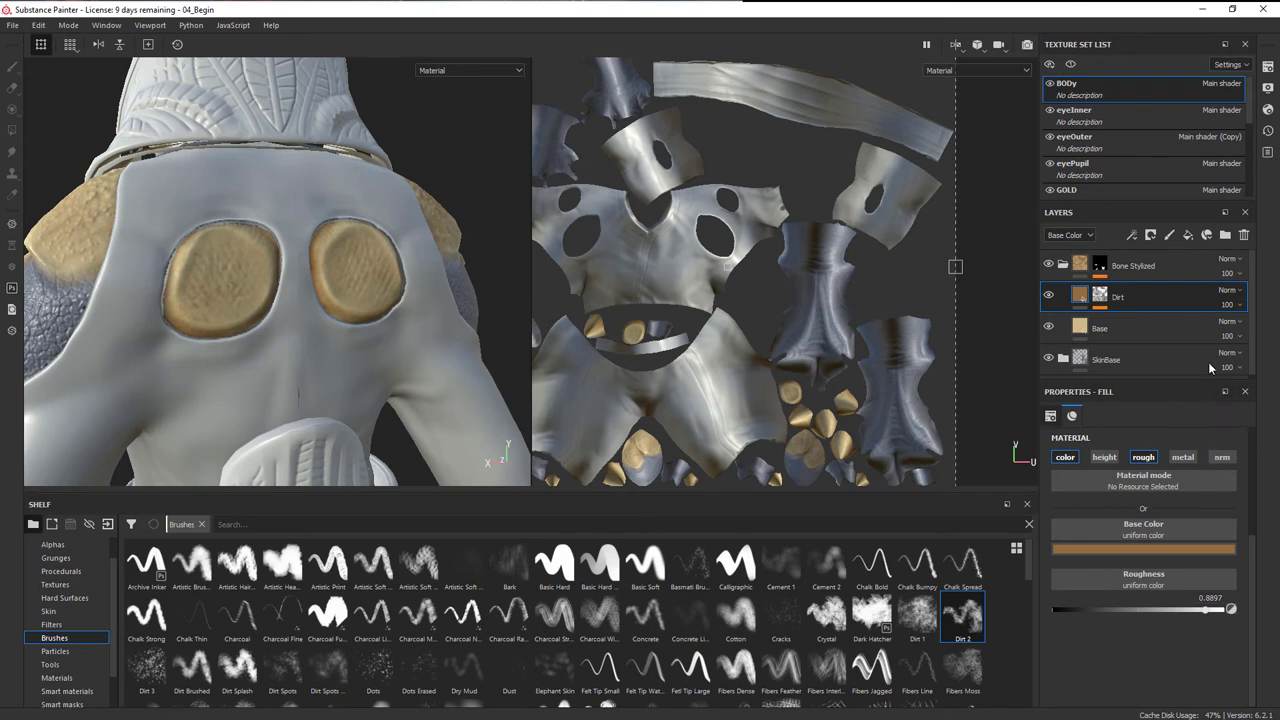
{"action": "left_click", "coordinate": [1170, 236]}
Step: Choose the Dots Erased brush and reduce its size to 7.72 for detailing the bone plates on the back
{"action": "scroll", "coordinate": [1197, 574], "scroll_direction": "up", "scroll_amount": 4}
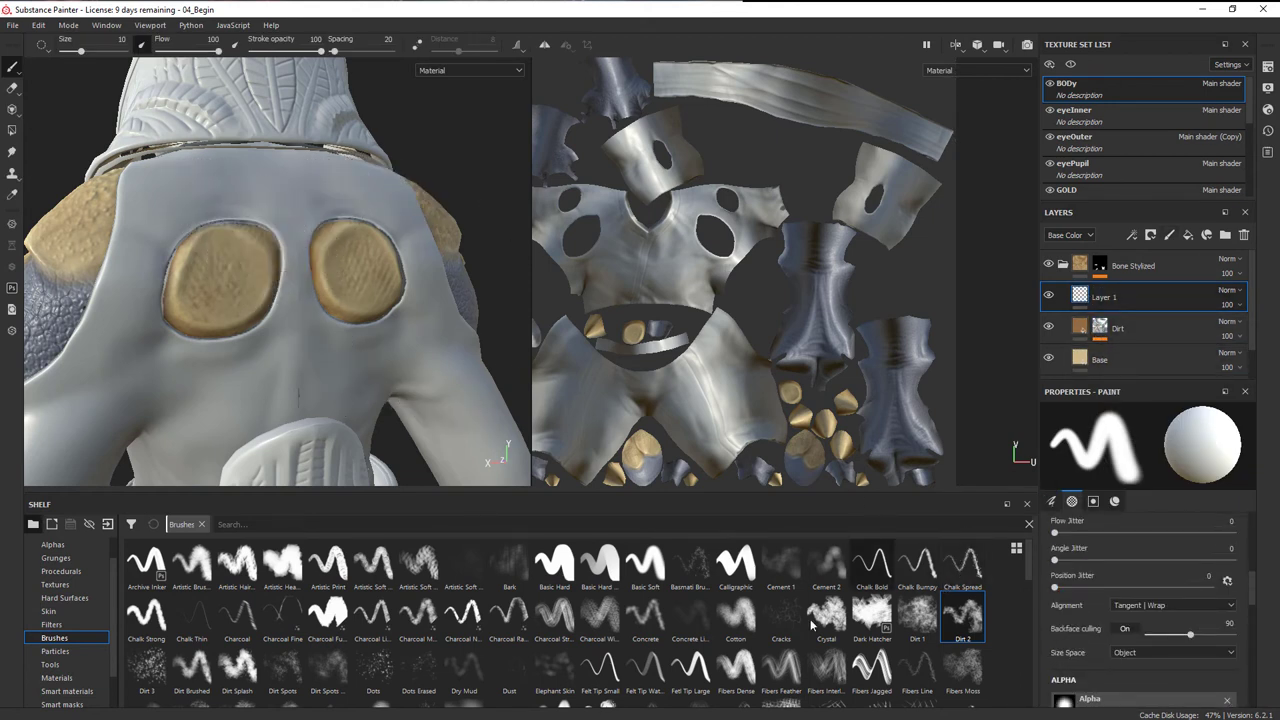
{"action": "left_click", "coordinate": [427, 669]}
{"action": "right_click", "coordinate": [272, 296]}
{"action": "left_click_drag", "start_coordinate": [372, 357], "coordinate": [354, 356]}
{"action": "left_click", "coordinate": [227, 306]}
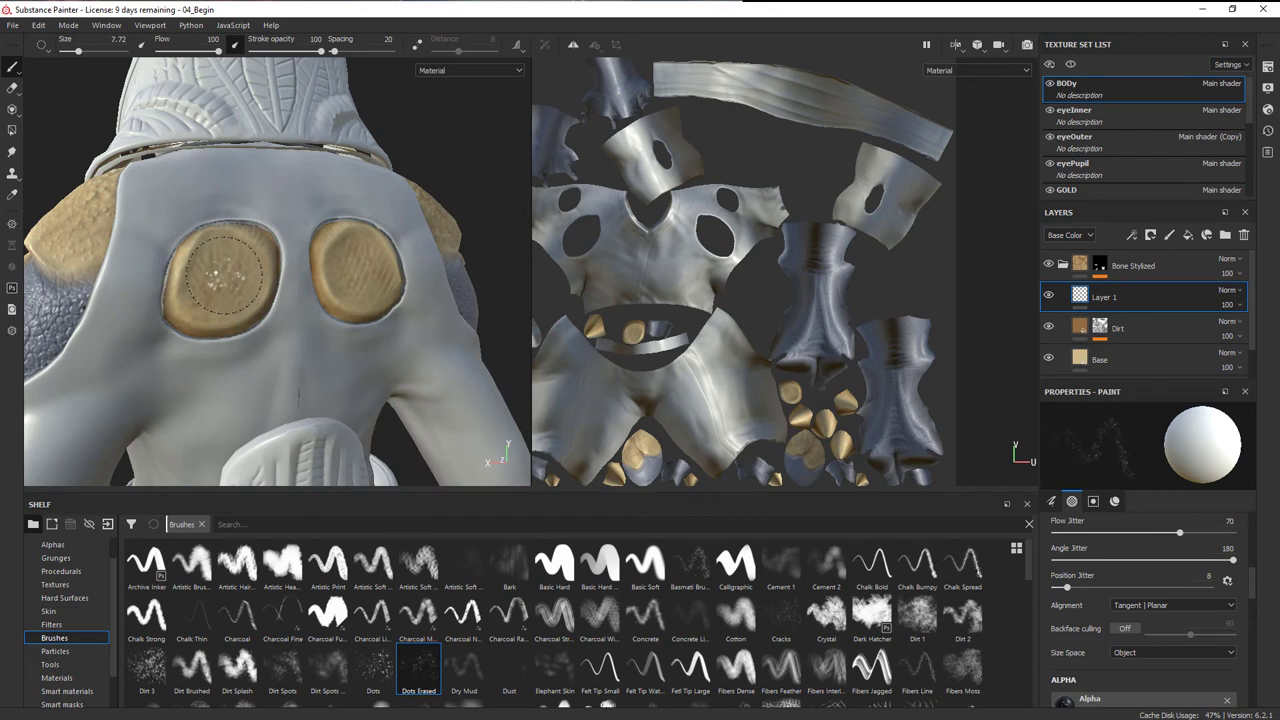
Step: Limit the brush to the height and normal channels with a height of about -0.05, and stamp small pits on the back's bone plates
{"action": "right_click", "coordinate": [377, 330]}
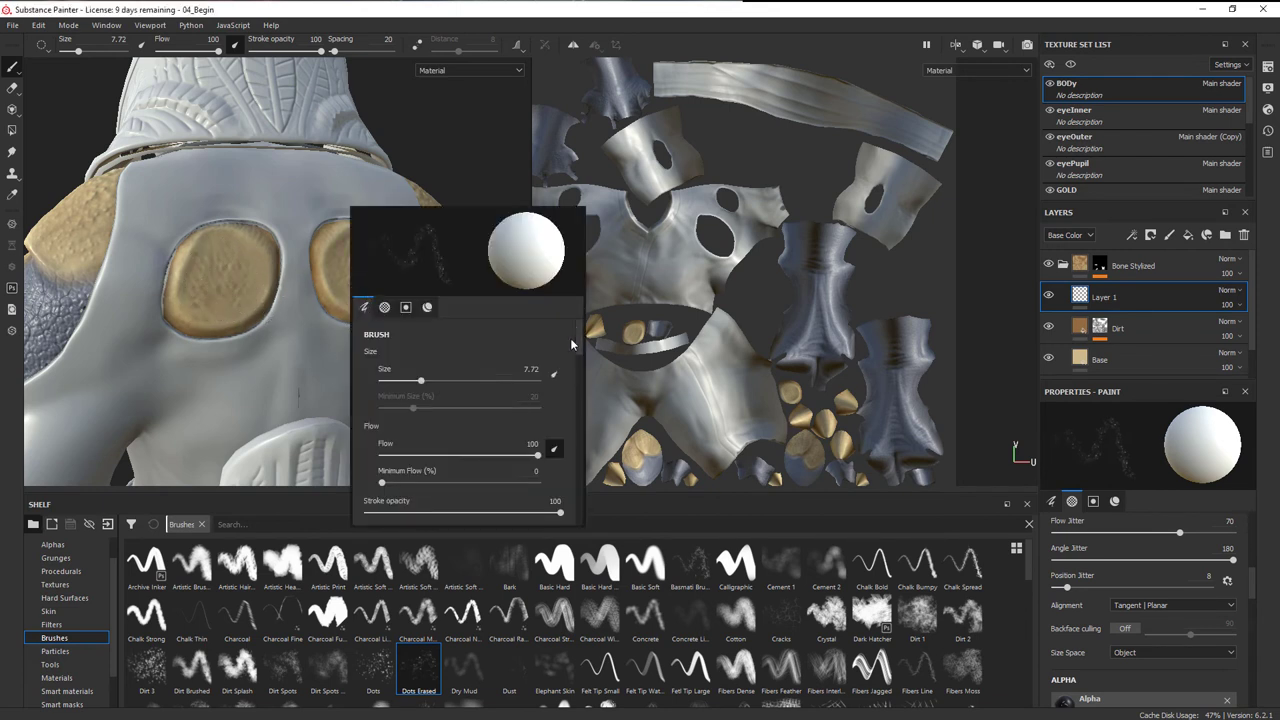
{"action": "left_click_drag", "start_coordinate": [576, 336], "coordinate": [594, 462]}
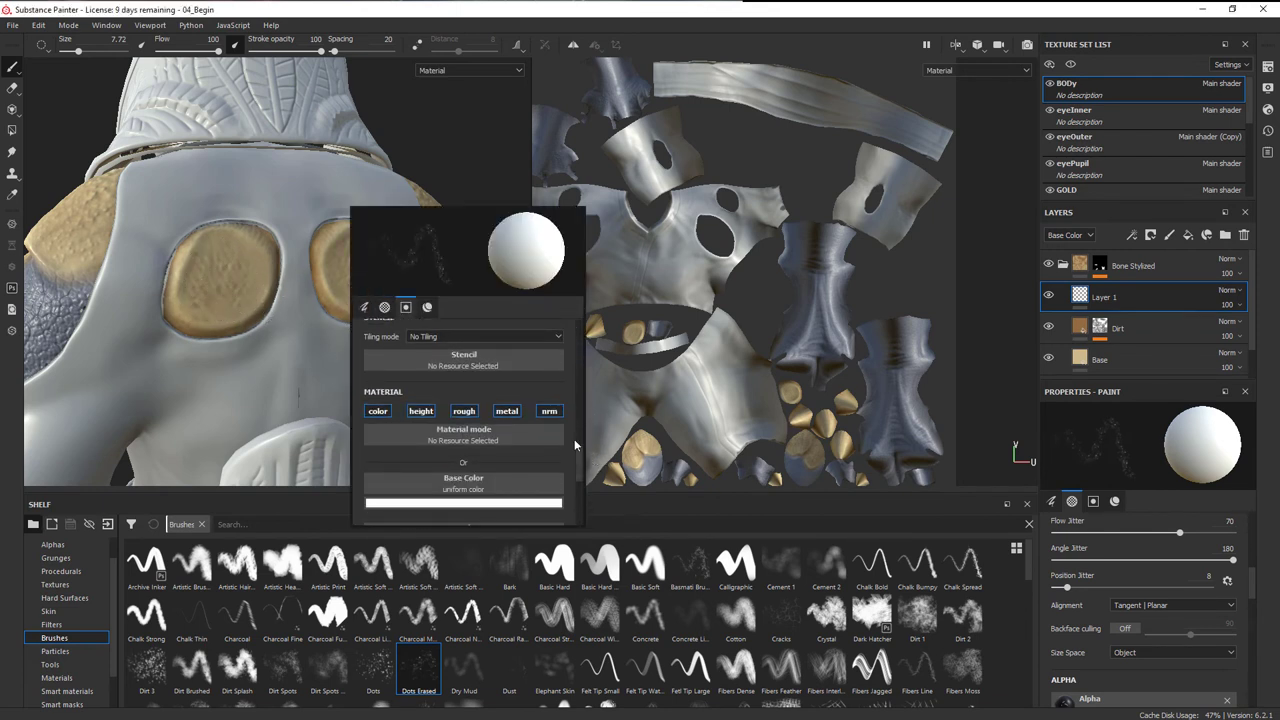
{"action": "left_click", "coordinate": [380, 411]}
{"action": "left_click", "coordinate": [510, 411]}
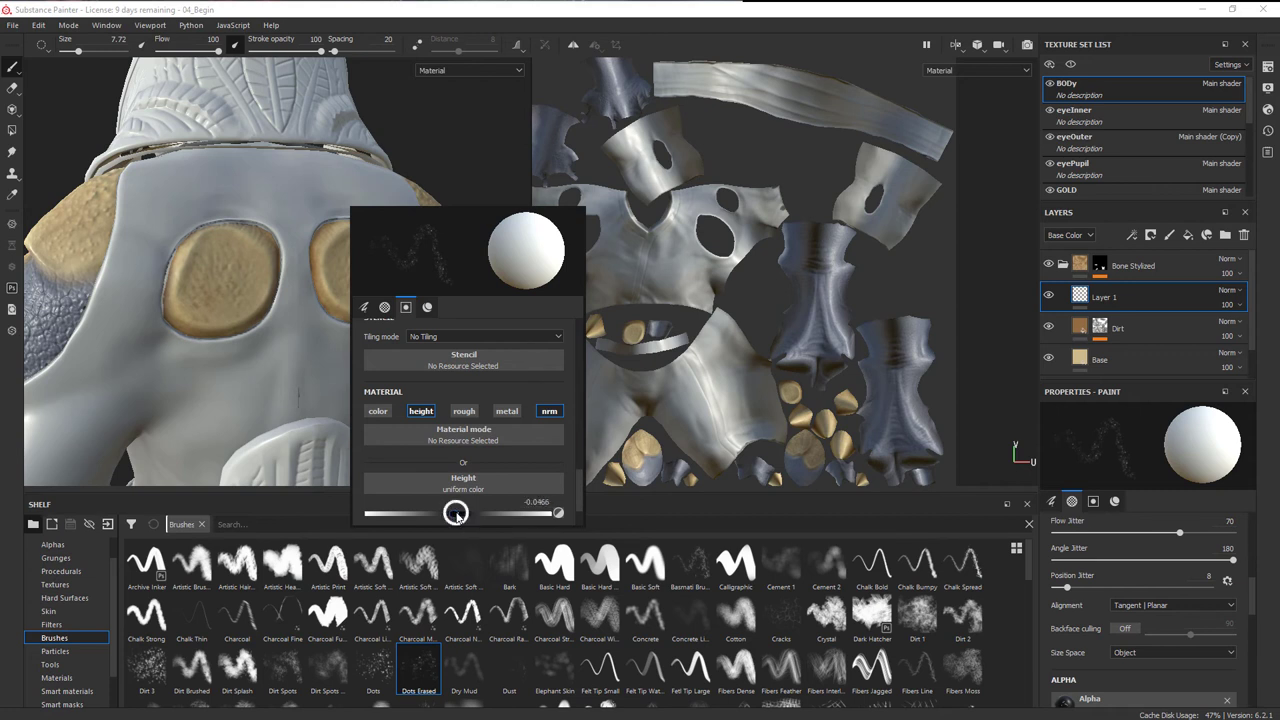
{"action": "left_click_drag", "start_coordinate": [456, 515], "coordinate": [455, 514]}
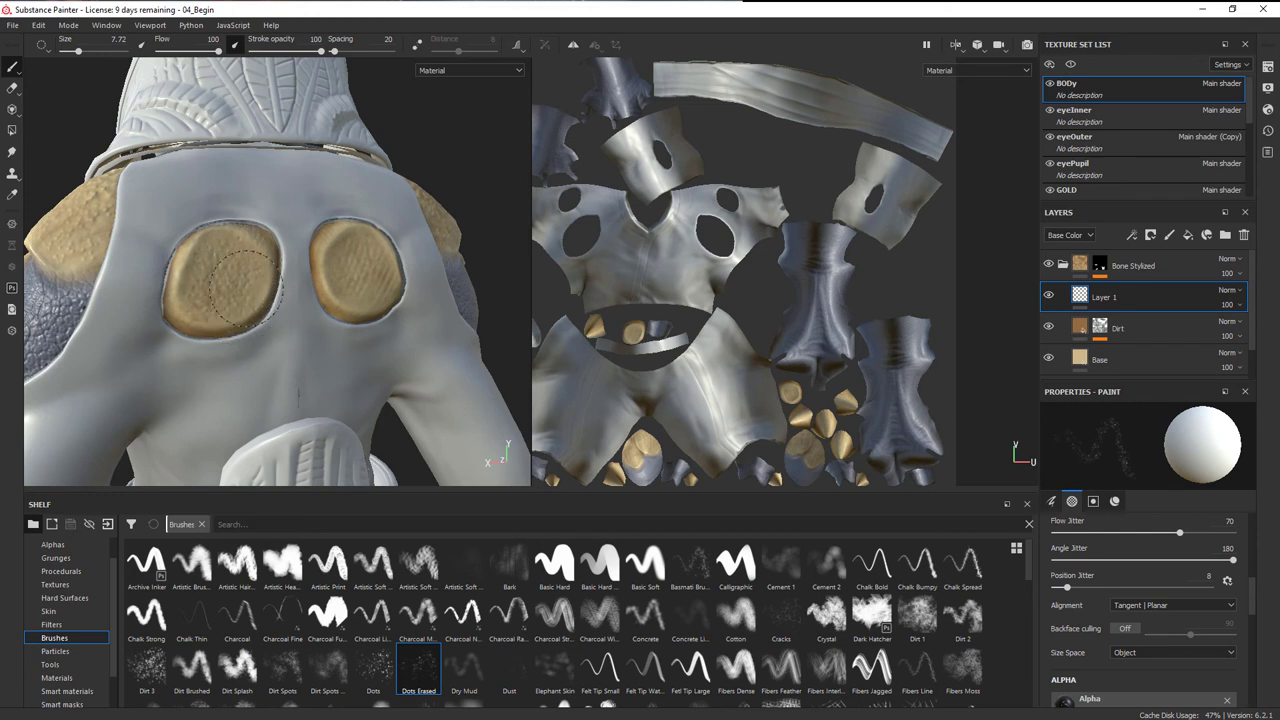
{"action": "mouse_move", "coordinate": [357, 270]}
{"action": "left_mouse_down", "text": "alt"}
{"action": "mouse_move", "coordinate": [320, 297]}
{"action": "mouse_move", "coordinate": [352, 262]}
{"action": "left_mouse_up", "text": "alt"}
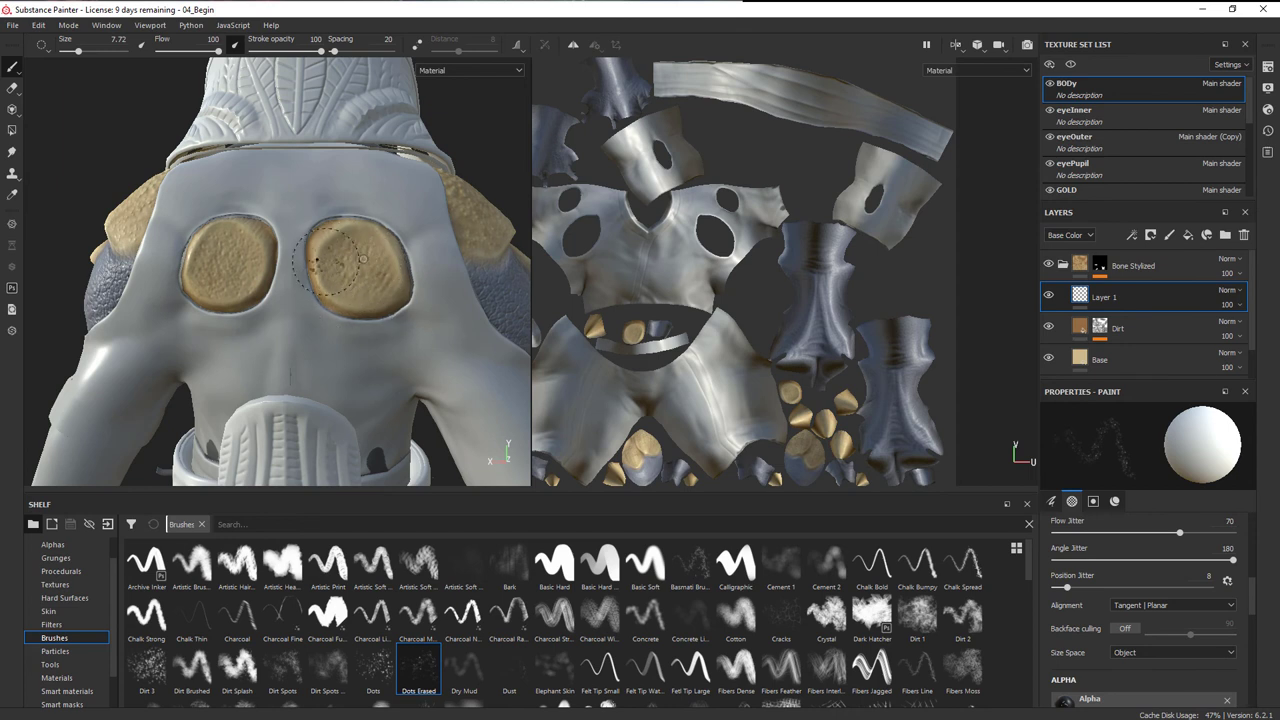
{"action": "left_click_drag", "start_coordinate": [347, 267], "coordinate": [238, 275], "text": "alt"}
Step: Fine-tune the brush's negative height to about -0.05 and add more pitting to the bone plates on the back
{"action": "right_click", "coordinate": [231, 277]}
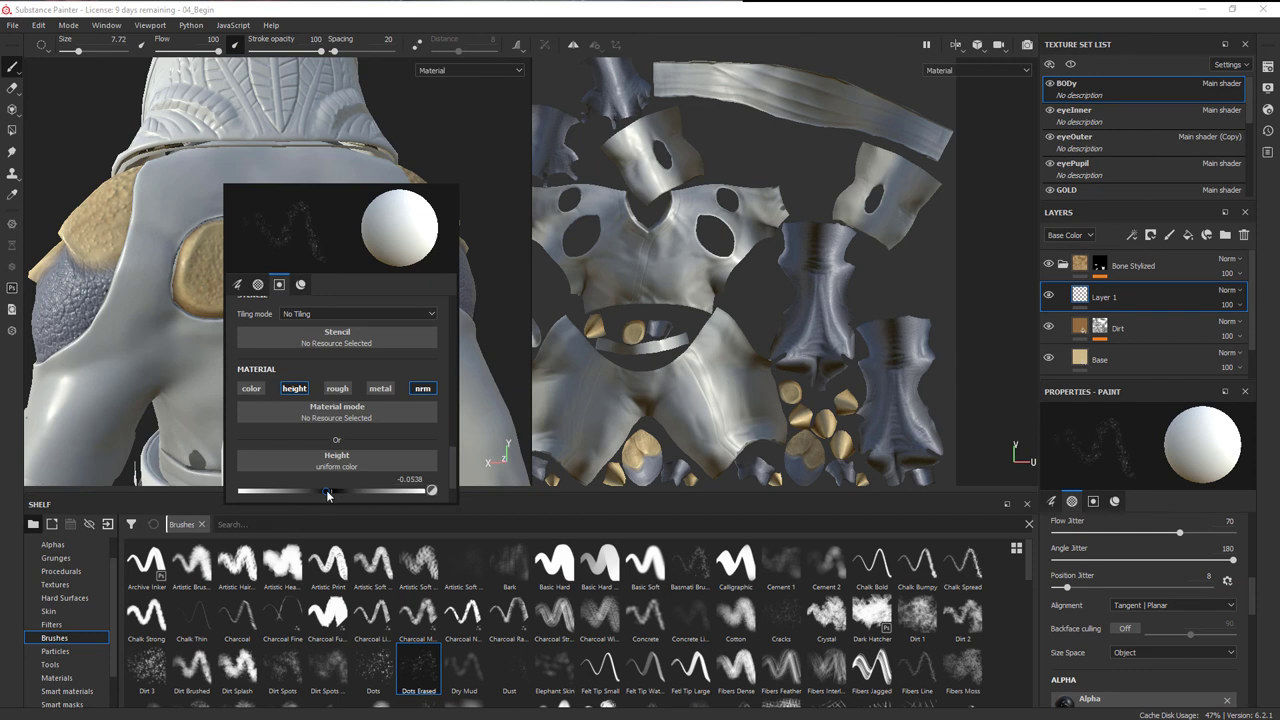
{"action": "left_click_drag", "start_coordinate": [327, 496], "coordinate": [326, 495]}
{"action": "left_click", "coordinate": [206, 249]}
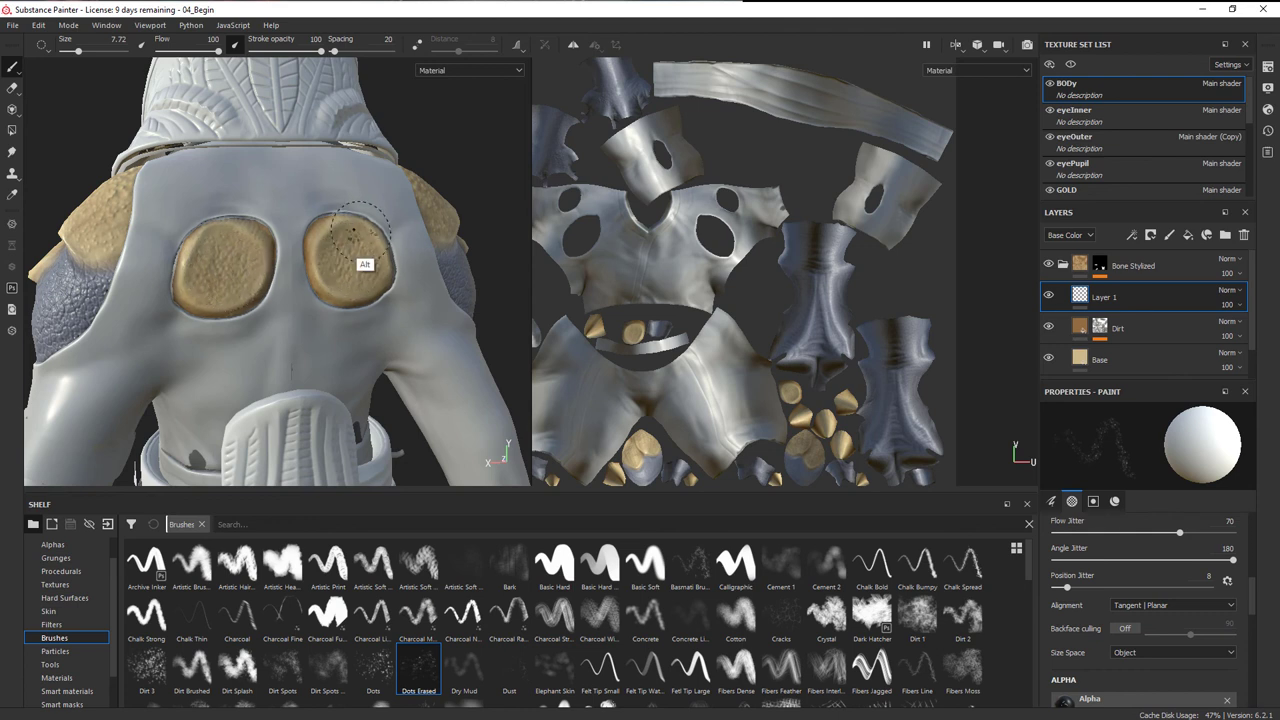
Step: Examine the whole character from the front and side, checking the bone plates, skin and claws at several distances
{"action": "mouse_move", "coordinate": [360, 227]}
{"action": "left_mouse_down", "text": "alt"}
{"action": "mouse_move", "coordinate": [262, 258]}
{"action": "mouse_move", "coordinate": [343, 284]}
{"action": "mouse_move", "coordinate": [206, 281]}
{"action": "mouse_move", "coordinate": [386, 215]}
{"action": "mouse_move", "coordinate": [409, 286]}
{"action": "mouse_move", "coordinate": [391, 291]}
{"action": "mouse_move", "coordinate": [407, 287]}
{"action": "left_mouse_up", "text": "alt"}
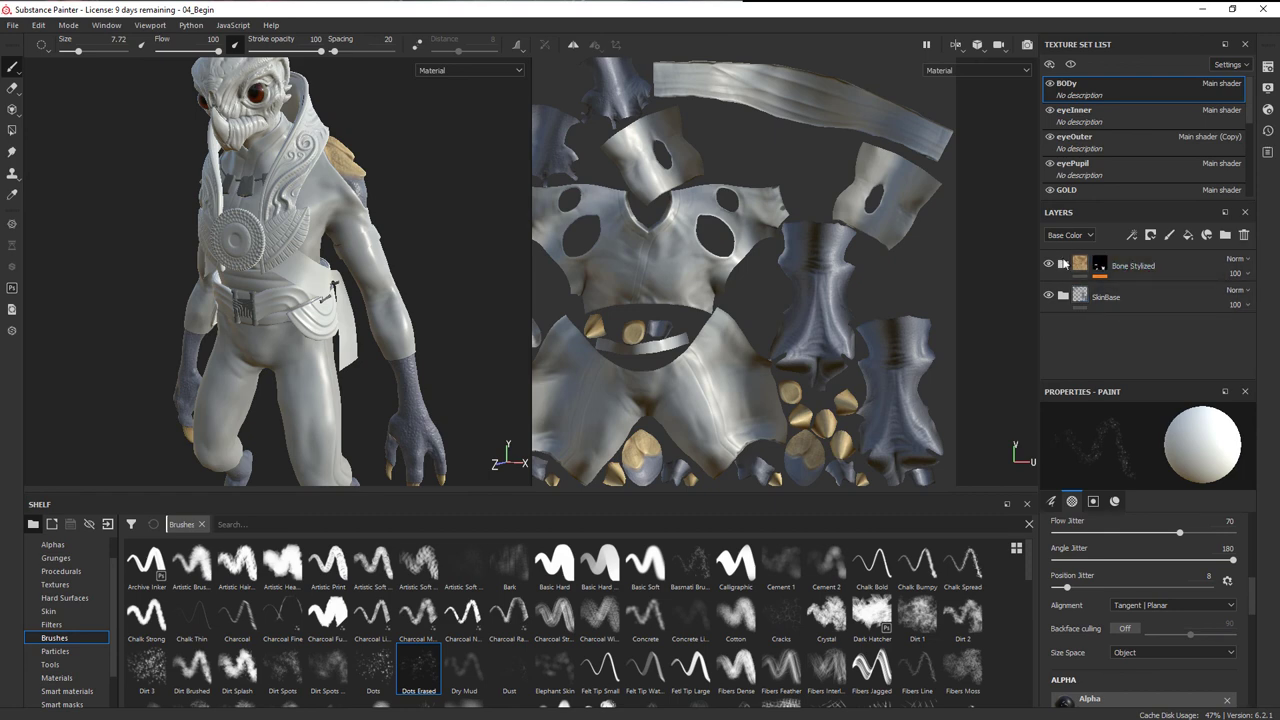
{"action": "left_click_drag", "start_coordinate": [428, 254], "coordinate": [390, 308], "text": "alt"}
{"action": "right_click_drag", "start_coordinate": [292, 308], "coordinate": [548, 366], "text": "alt"}
{"action": "right_click_drag", "start_coordinate": [374, 357], "coordinate": [258, 329], "text": "alt"}
{"action": "middle_click_drag", "start_coordinate": [270, 326], "coordinate": [317, 280], "text": "alt"}
{"action": "left_click_drag", "start_coordinate": [317, 280], "coordinate": [393, 255], "text": "alt"}
{"action": "right_click_drag", "start_coordinate": [394, 266], "coordinate": [230, 243], "text": "alt"}
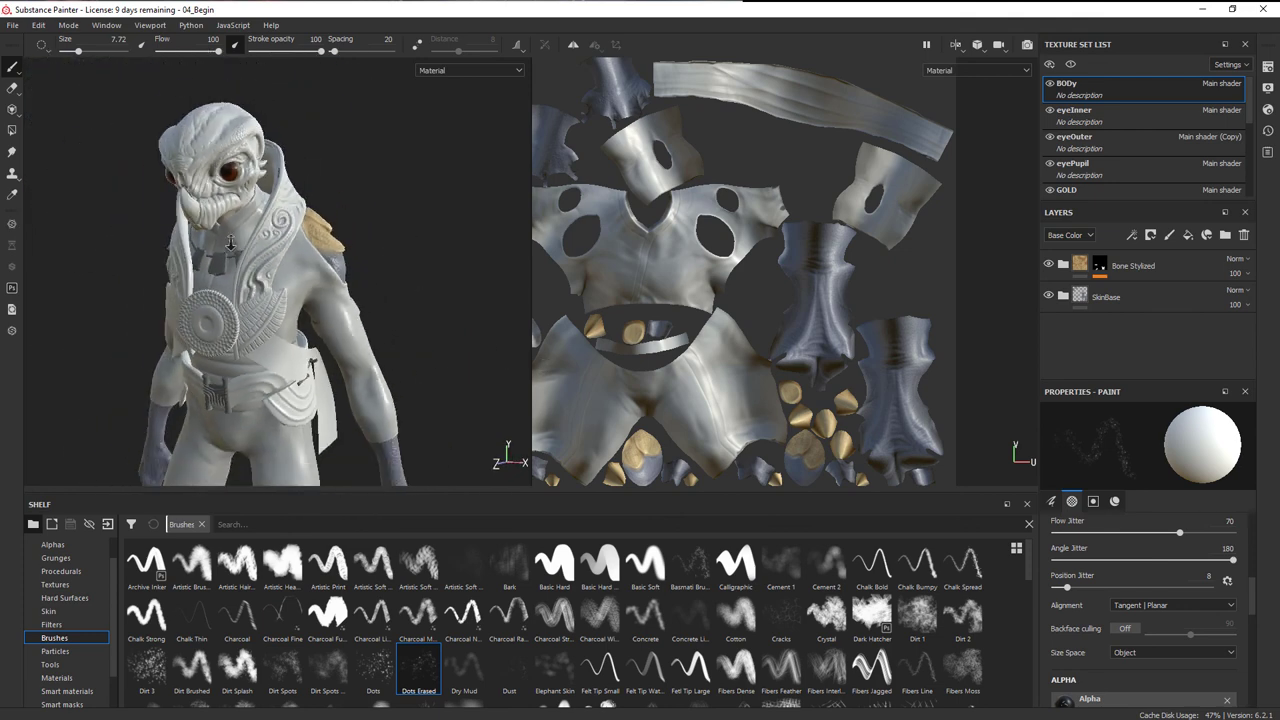
{"action": "middle_click_drag", "start_coordinate": [195, 345], "coordinate": [232, 290], "text": "alt"}
{"action": "right_click_drag", "start_coordinate": [228, 292], "coordinate": [188, 298], "text": "alt"}
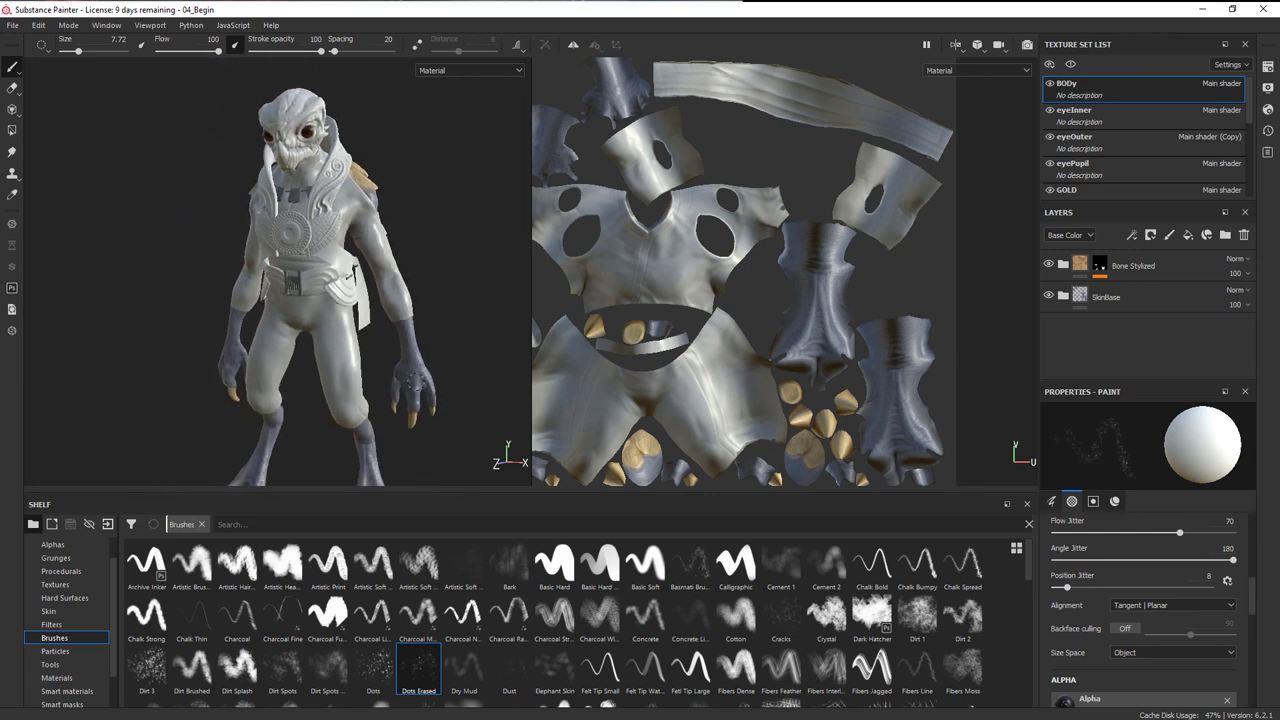
{"action": "left_click_drag", "start_coordinate": [440, 314], "coordinate": [388, 308], "text": "alt"}
{"action": "right_click_drag", "start_coordinate": [390, 308], "coordinate": [512, 304], "text": "alt"}
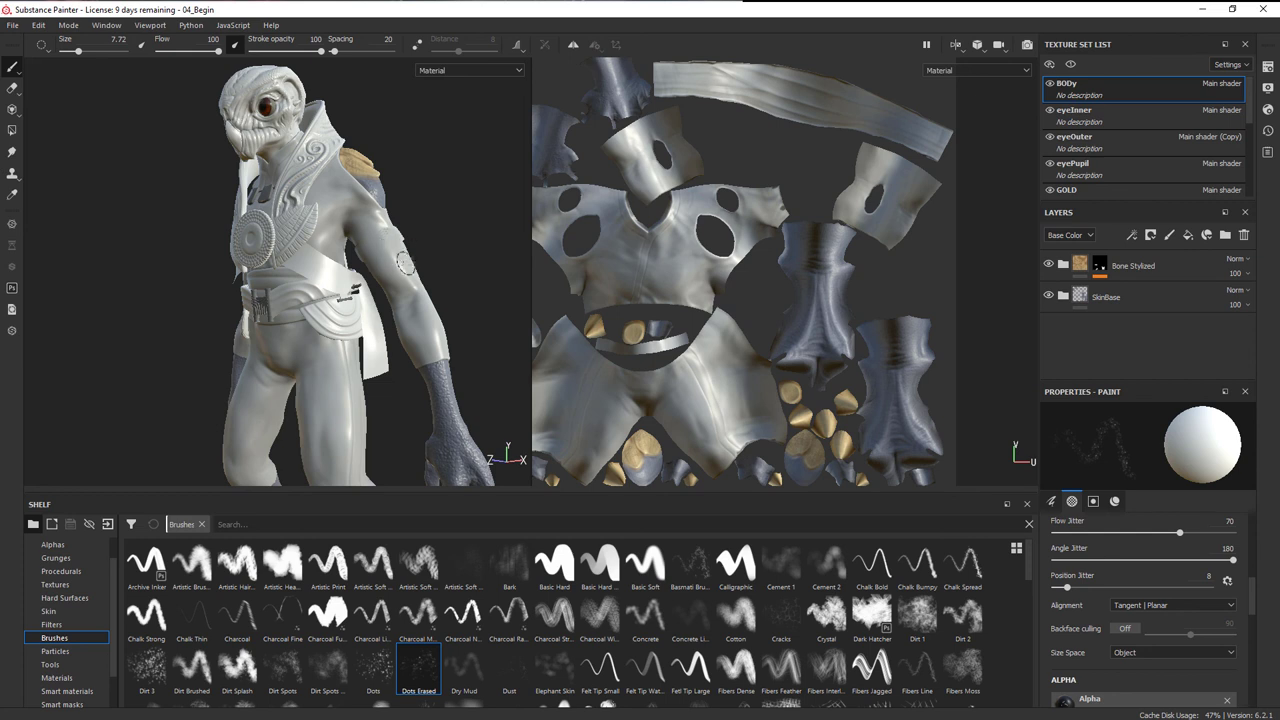